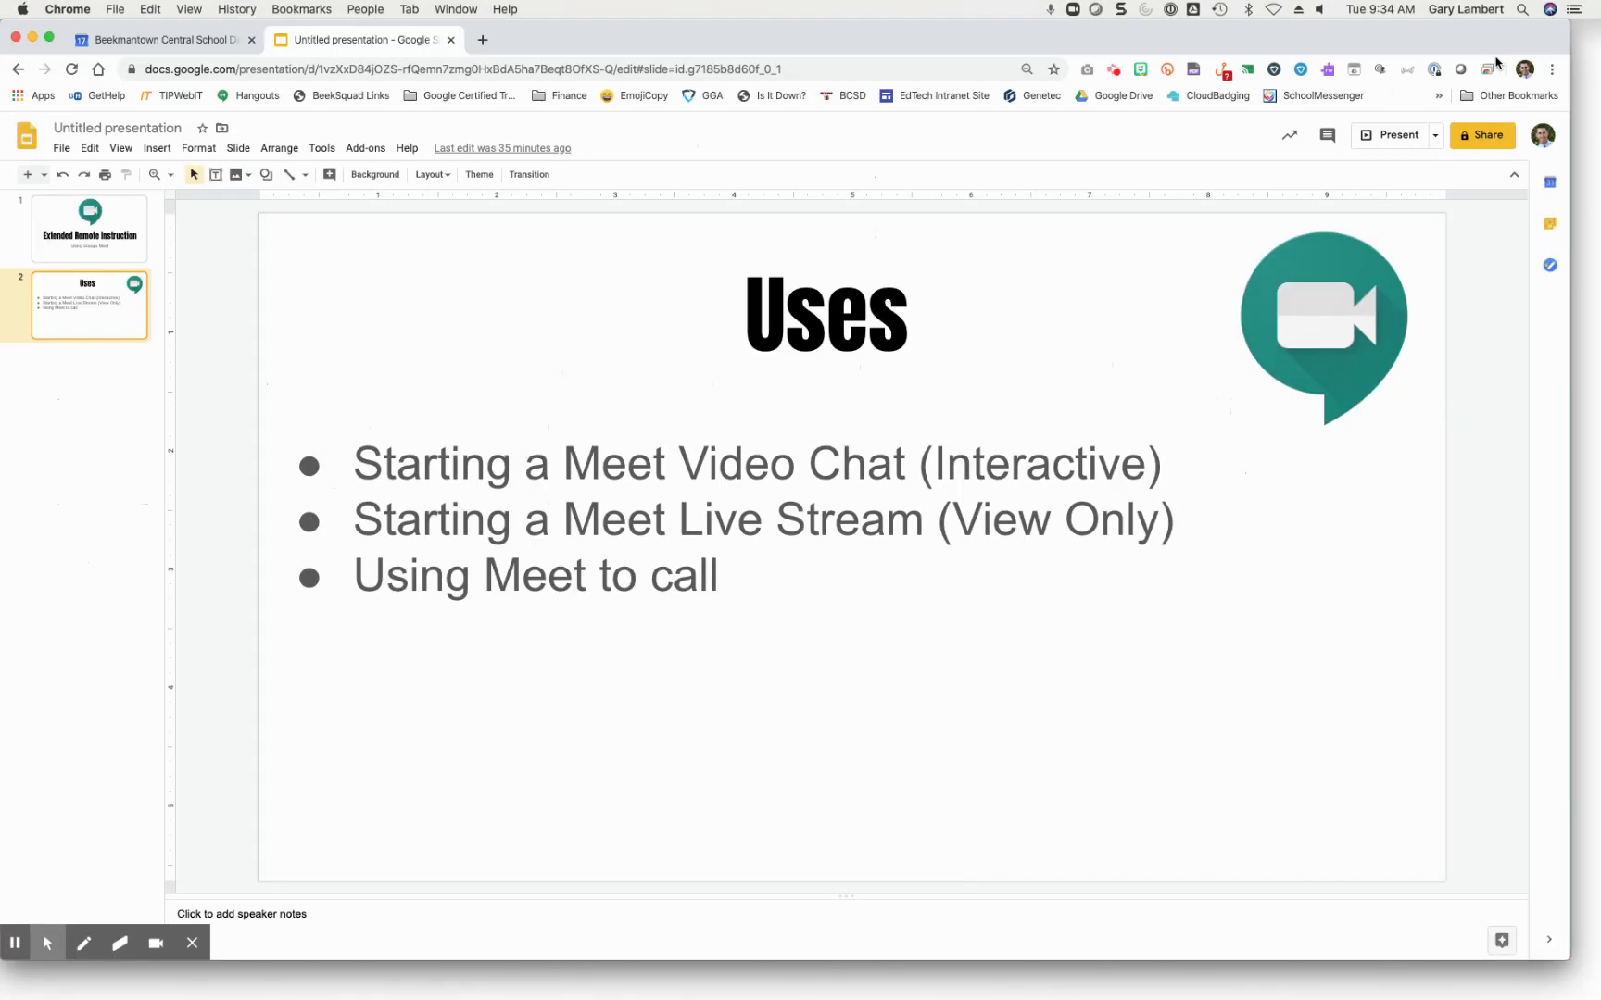
Step: Replace the presentation in this tab by navigating to meet.google.com
left_click(407, 72)
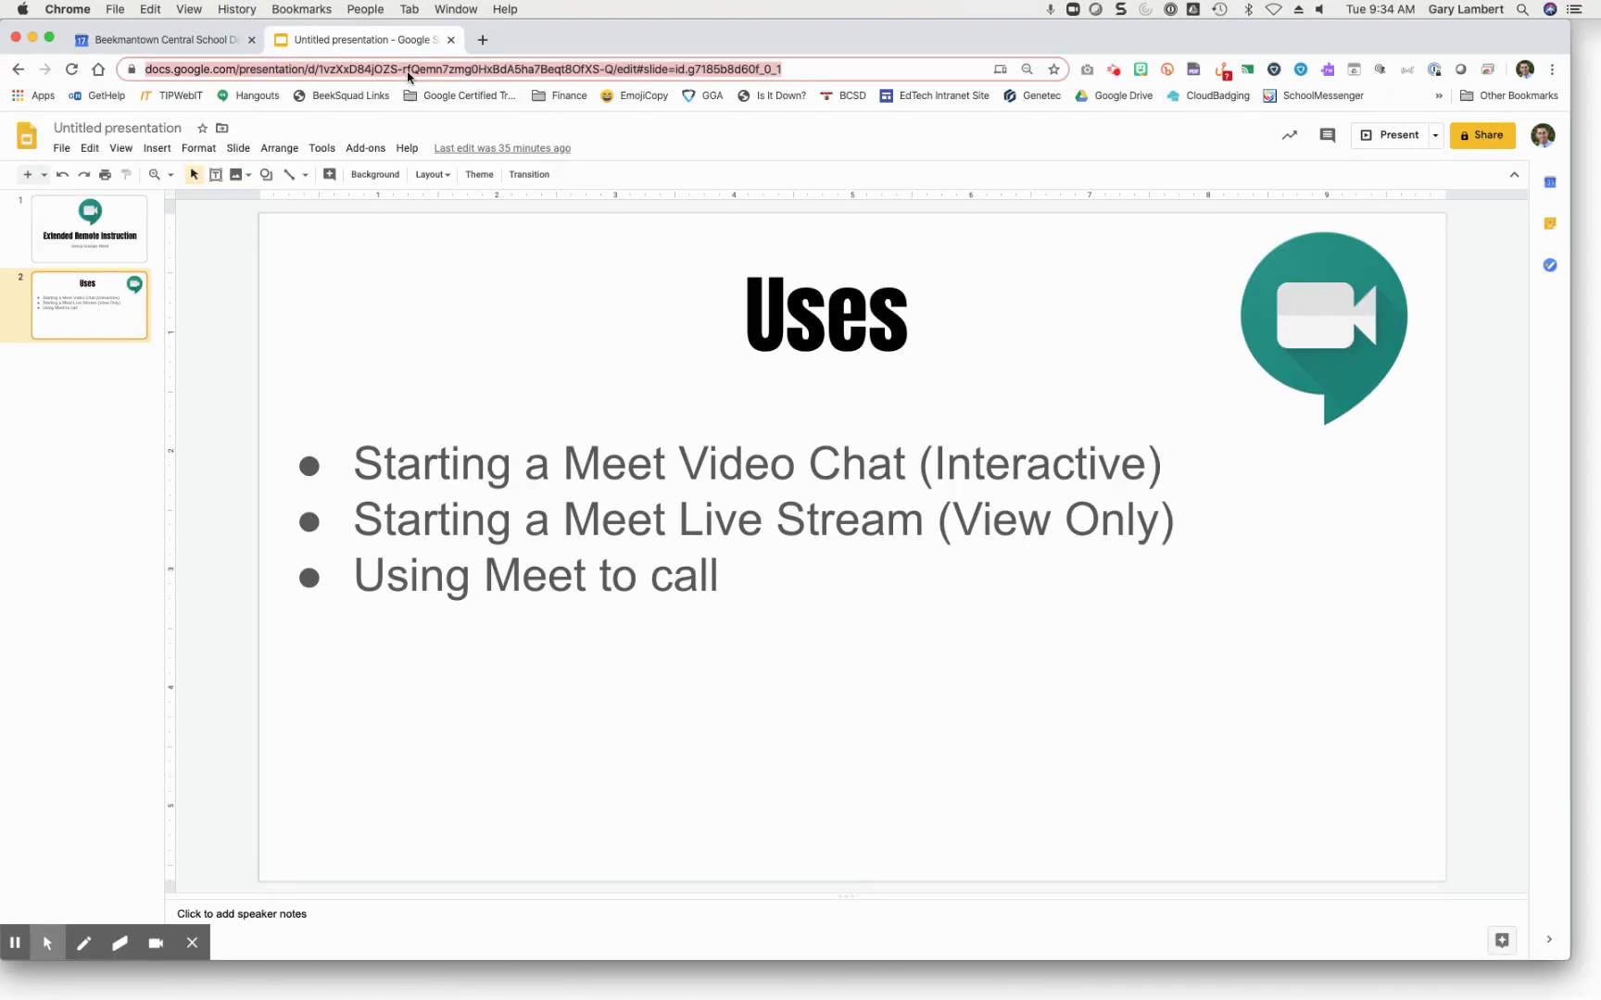
type("mee")
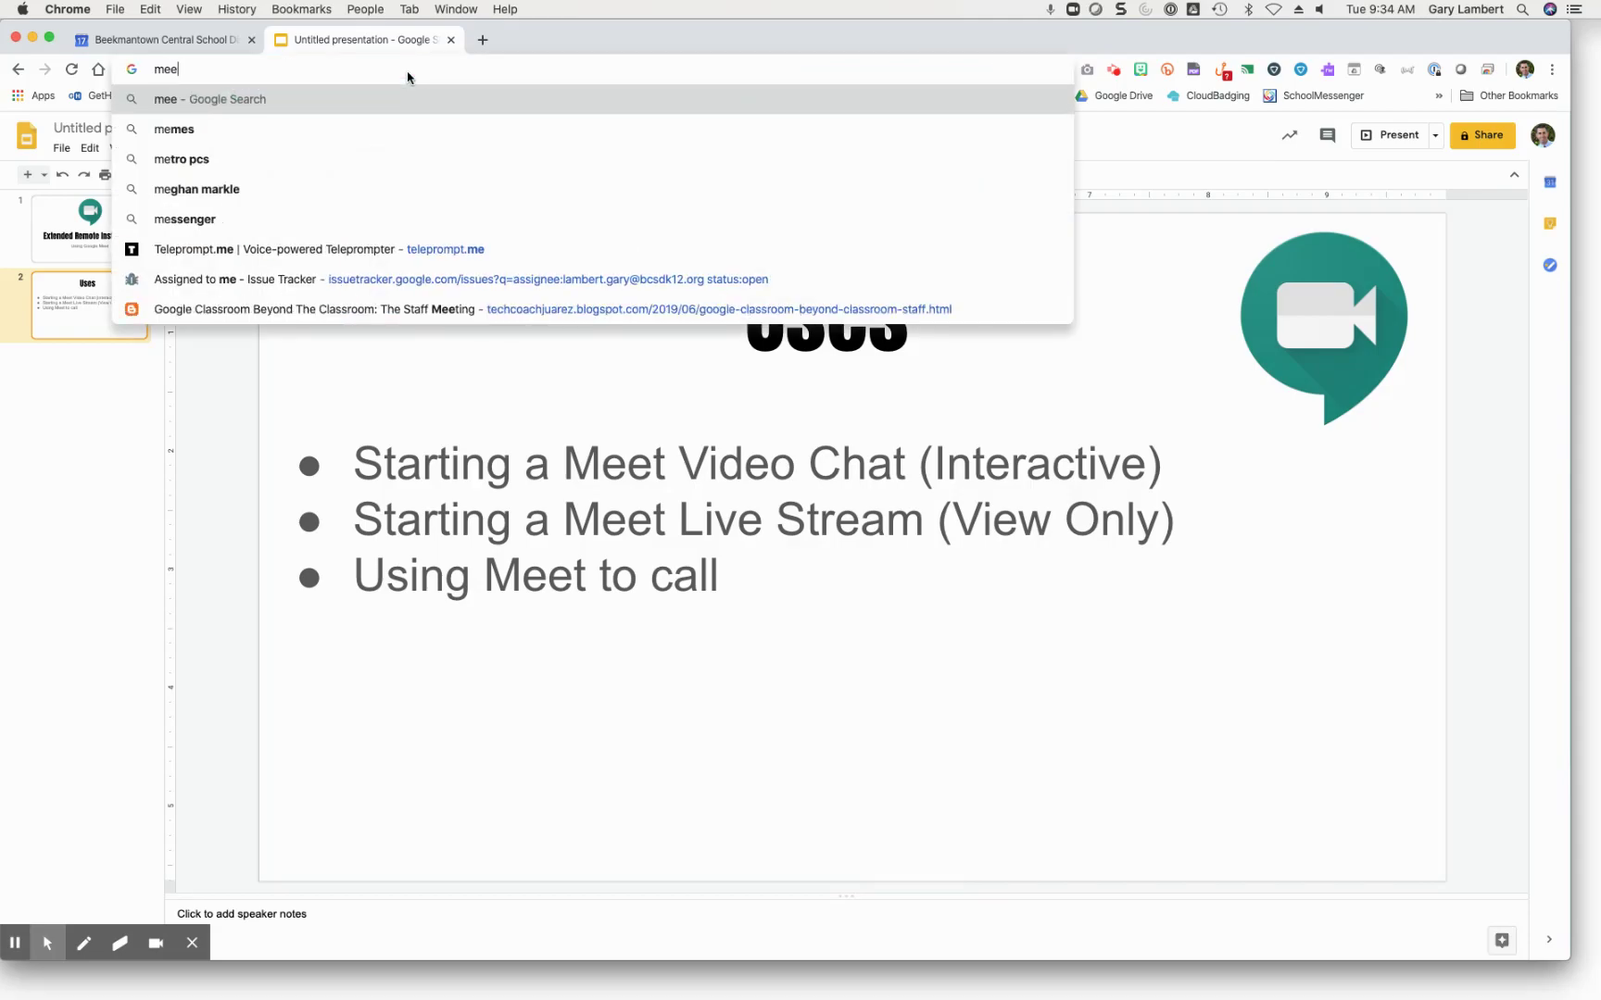
type("t.google.com")
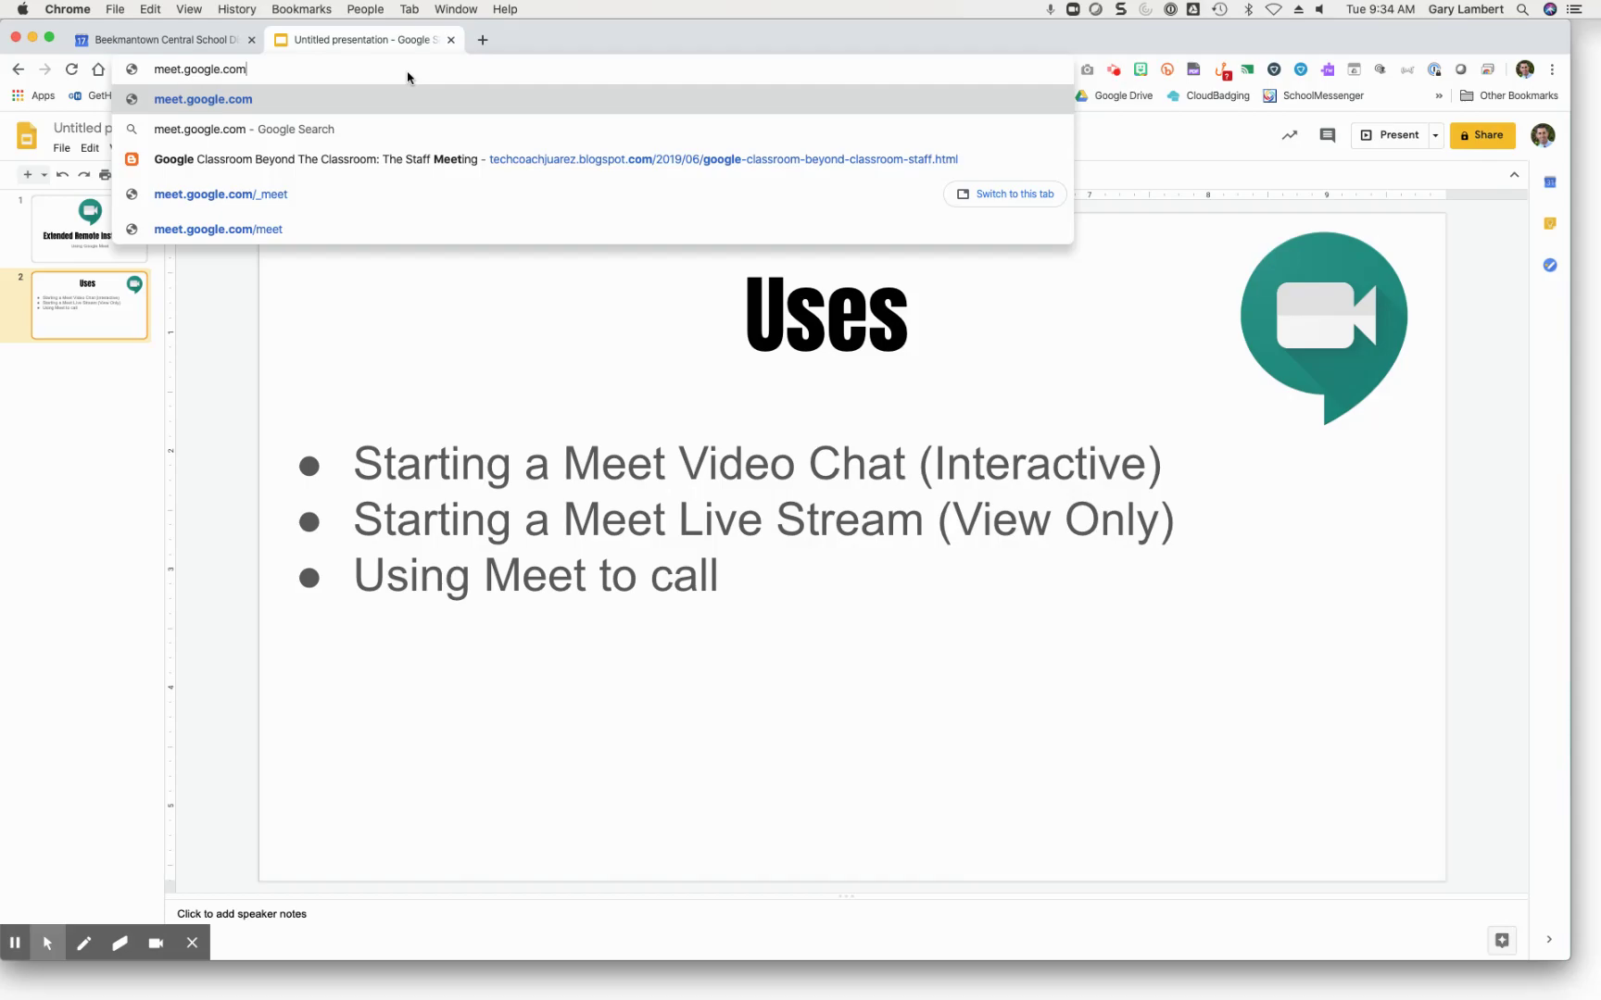
key("Return")
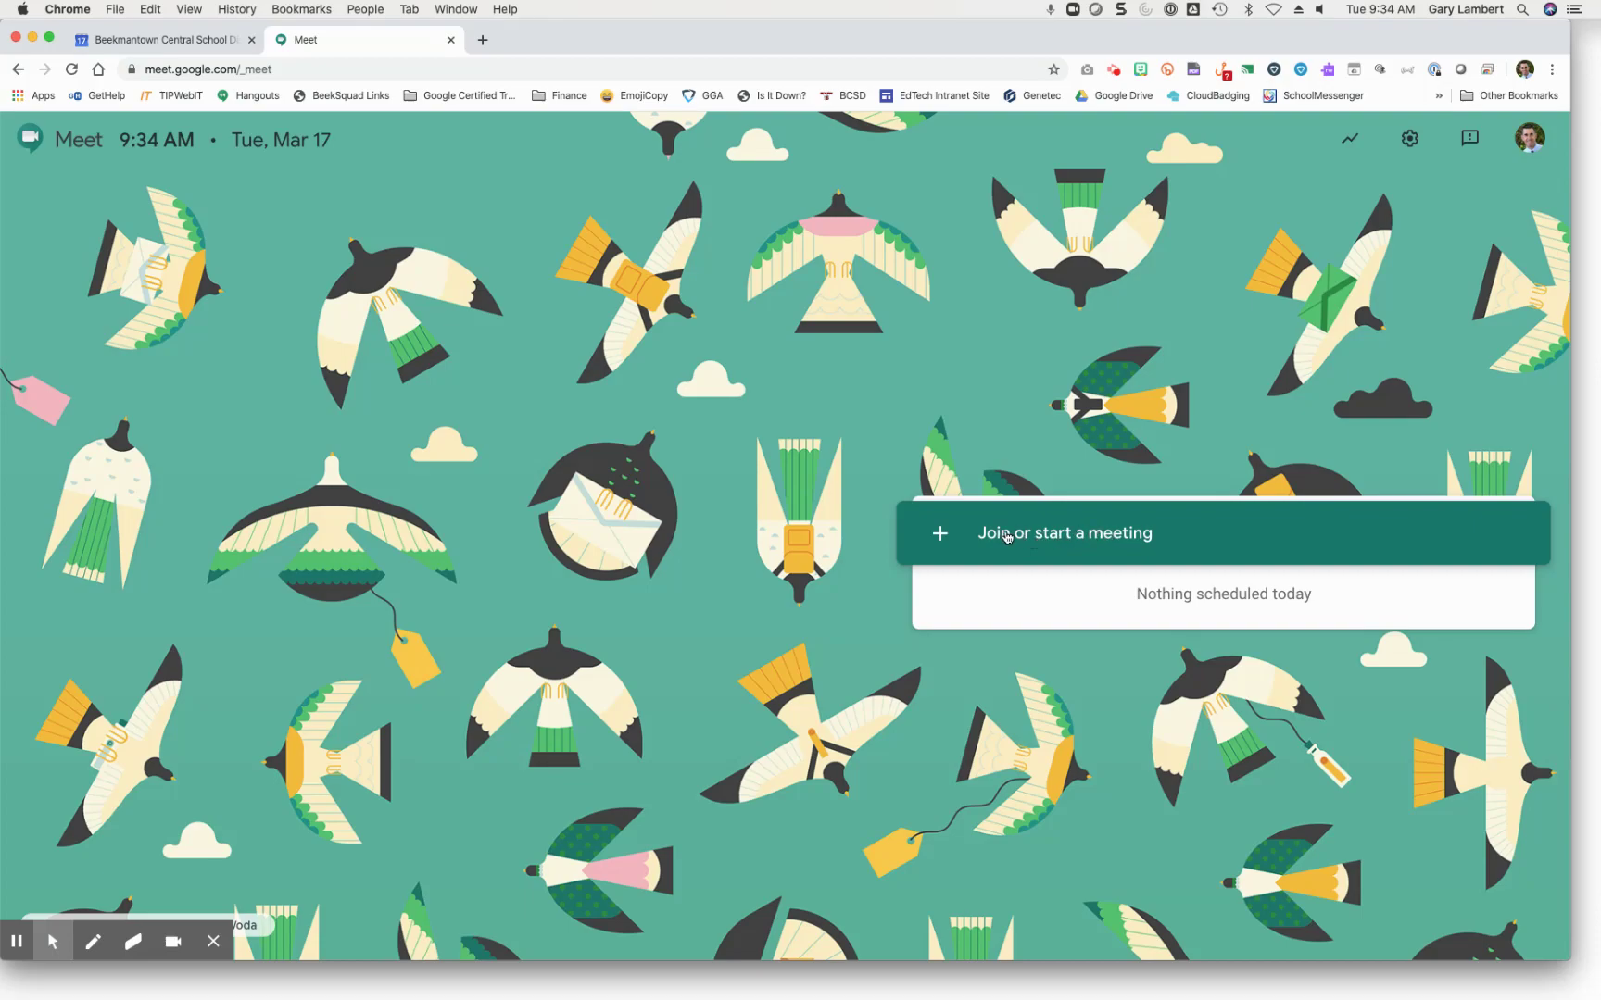
Step: Start a meeting nicknamed 'Tuesday Meet 1', dropping the disallowed # character
left_click(1063, 537)
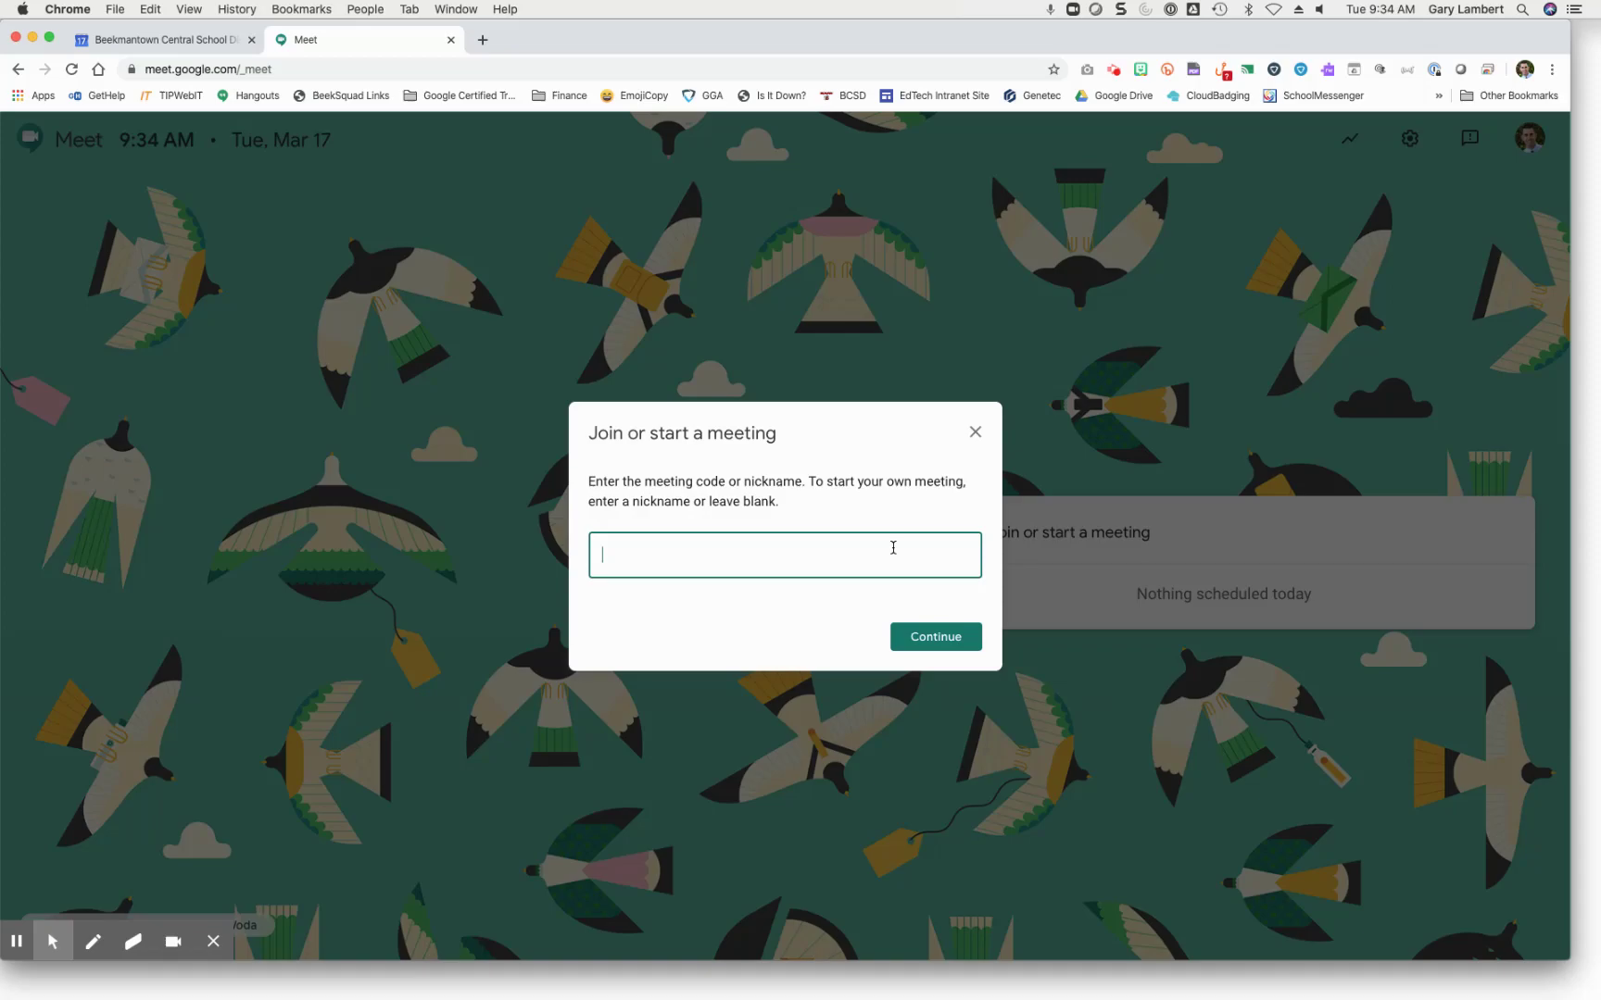
type("Tuesday Meet #1")
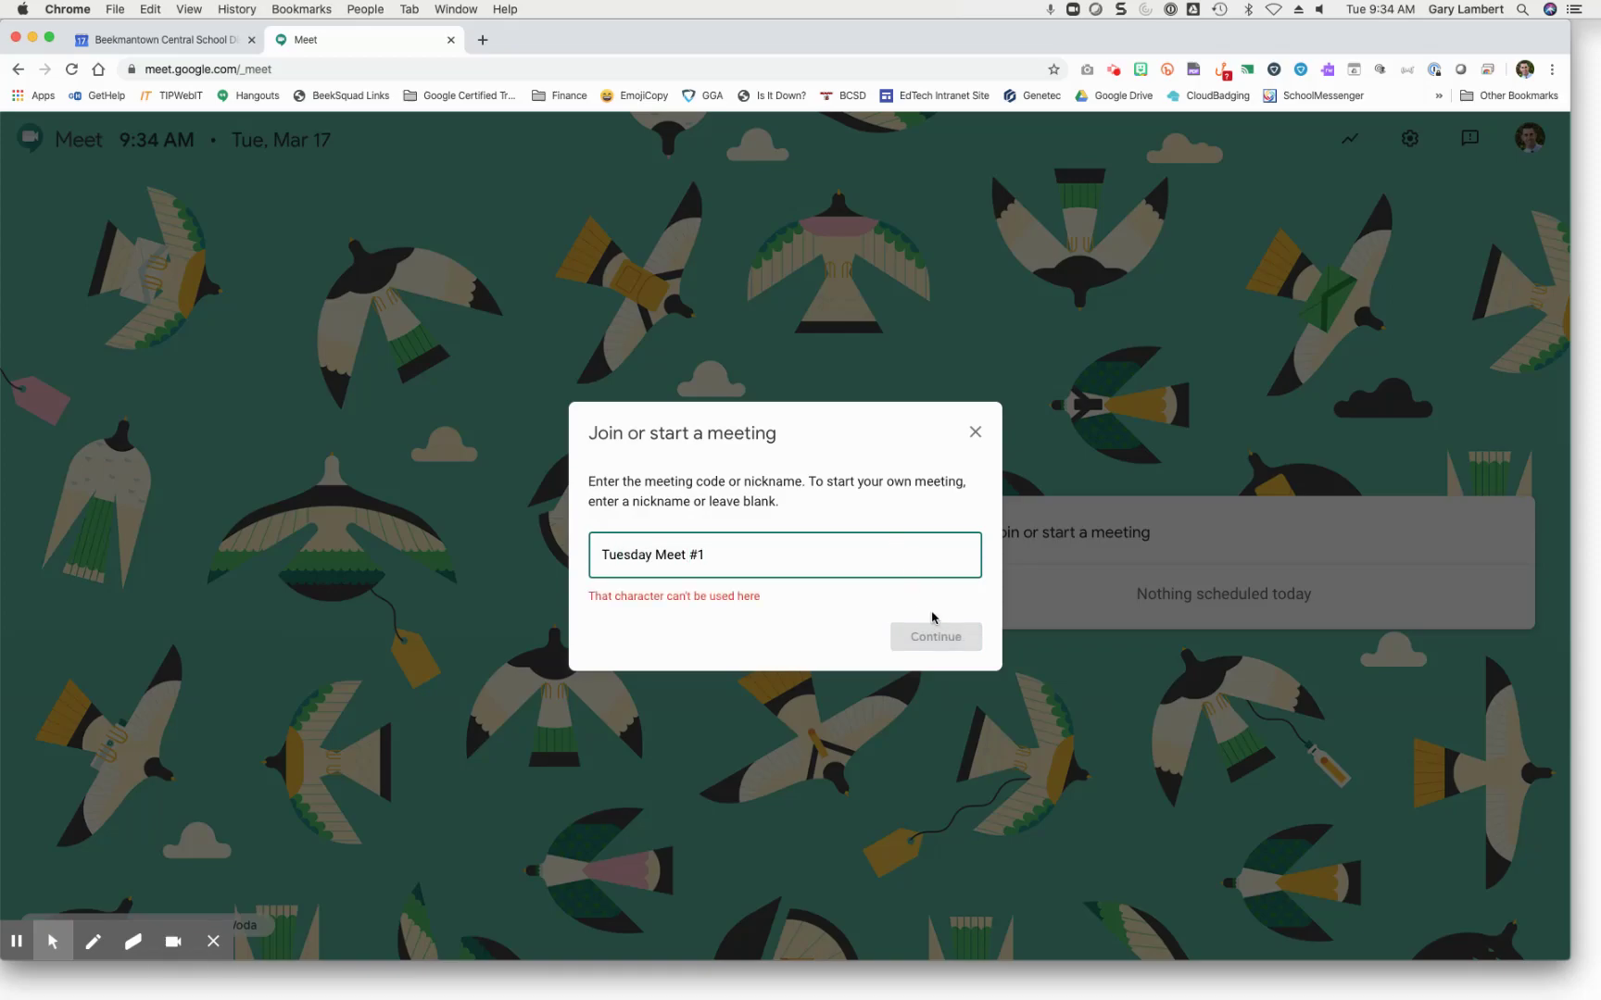
key("BackSpace")
key("BackSpace")
key("BackSpace")
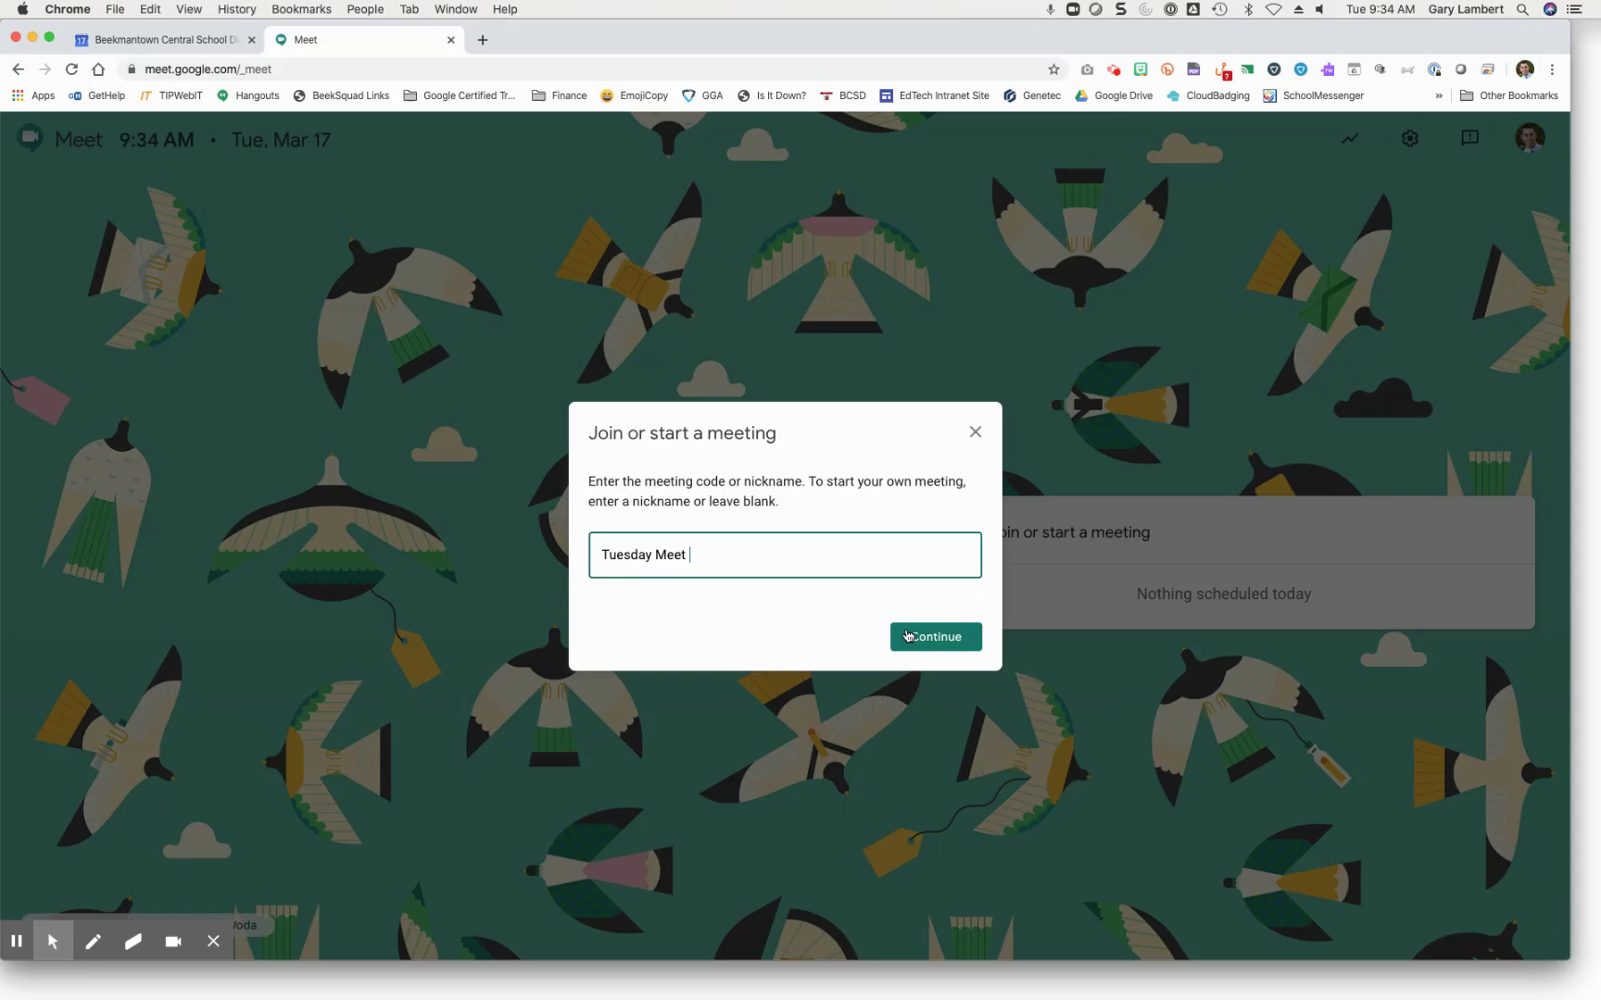
type("1")
left_click(910, 637)
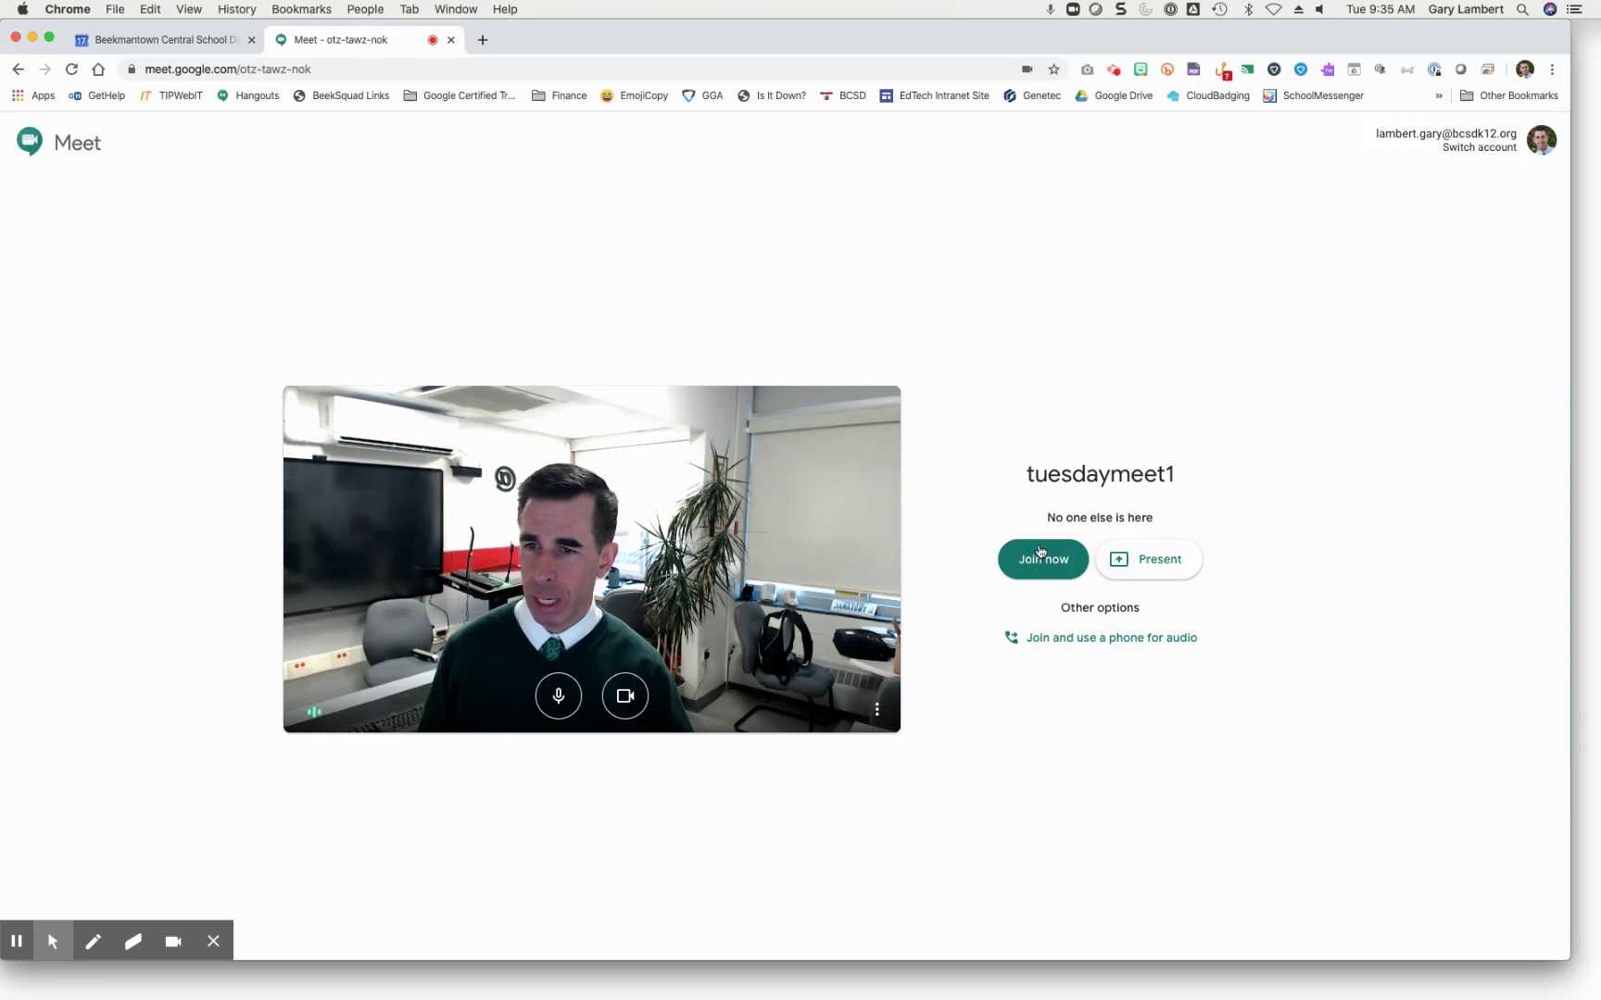
Step: Join tuesdaymeet1, copy its joining info and meeting link, then dismiss the Add others dialog
left_click(1040, 559)
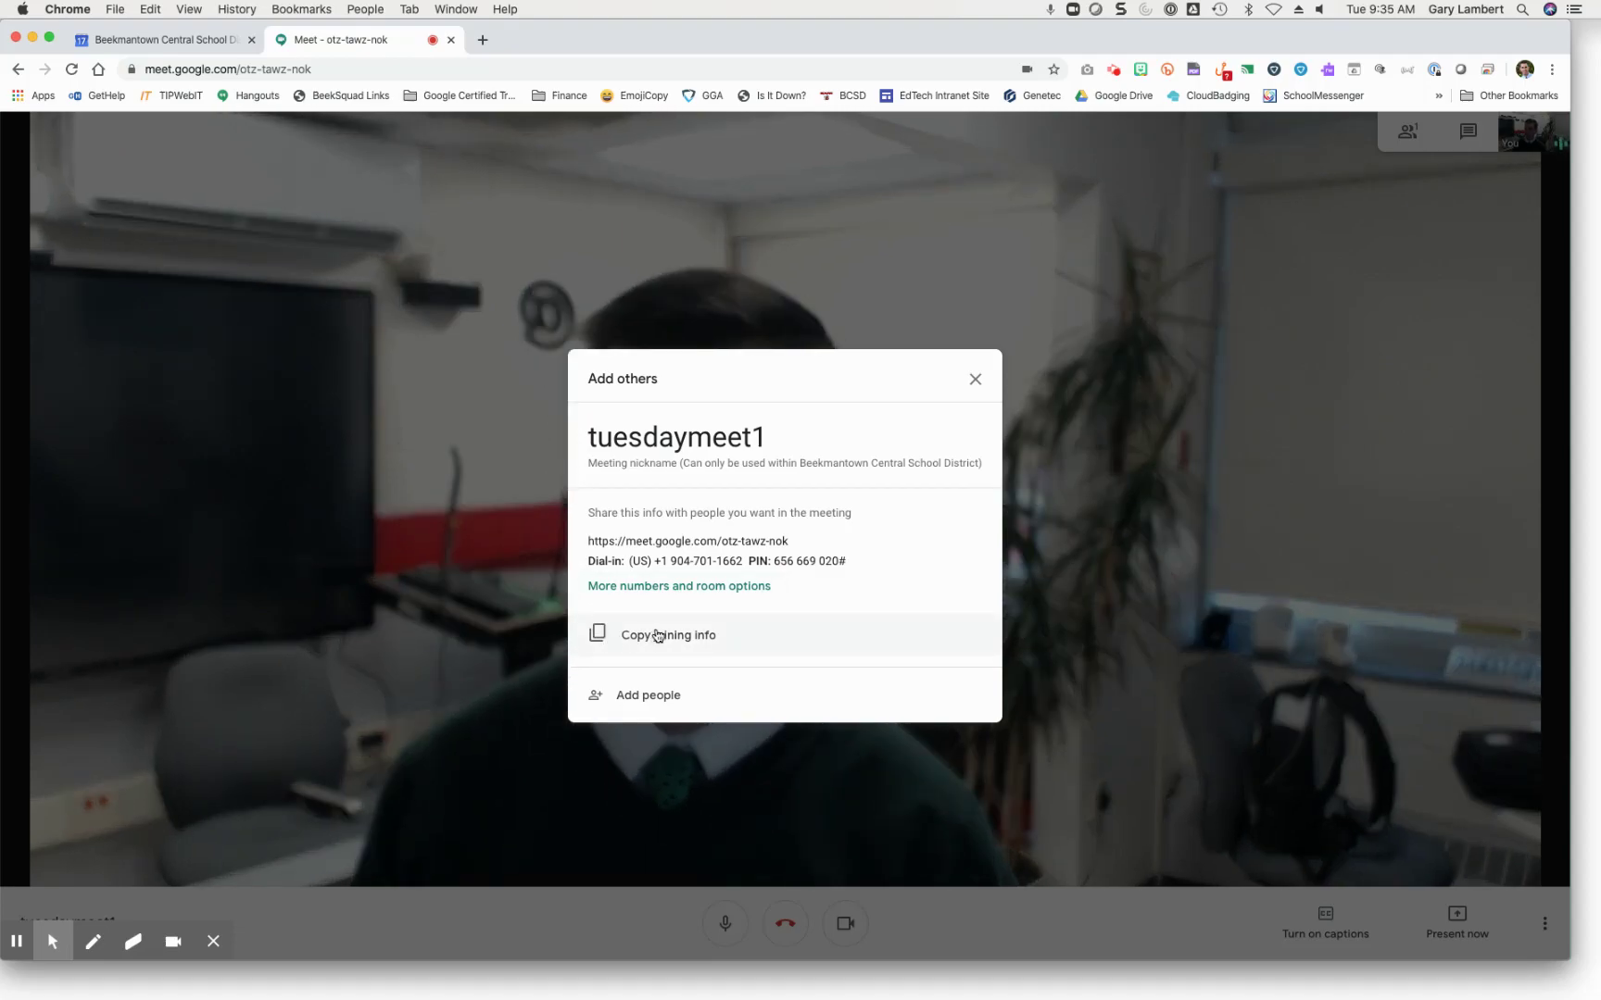
left_click(657, 635)
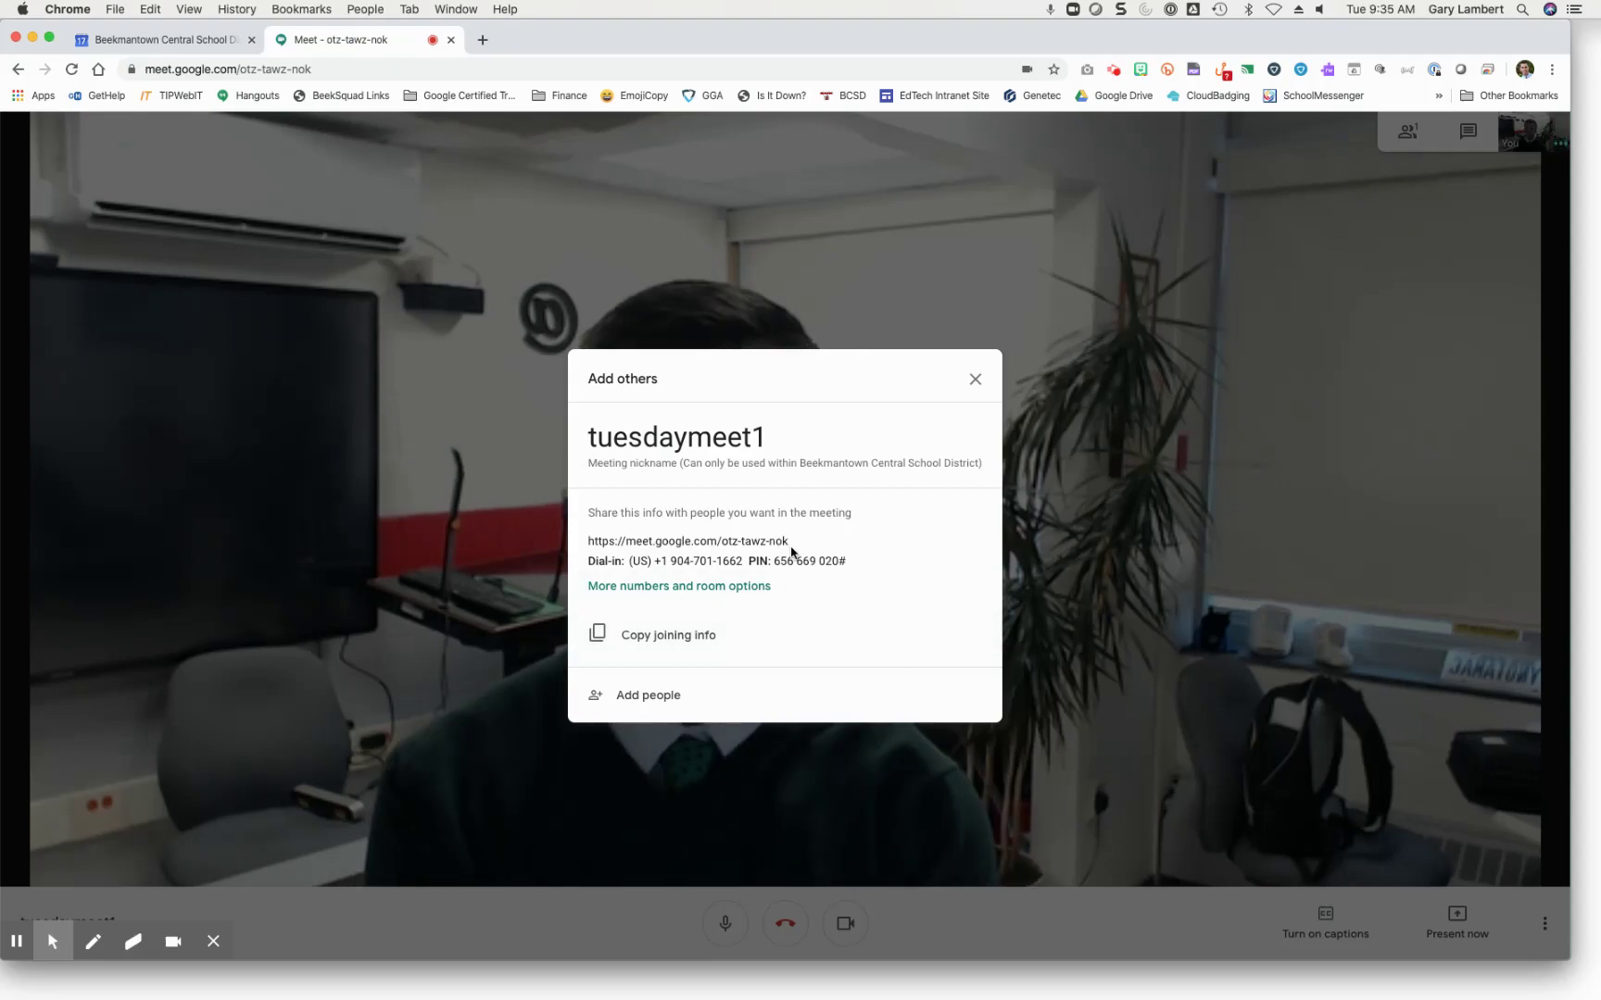
left_click_drag(789, 544, 583, 544)
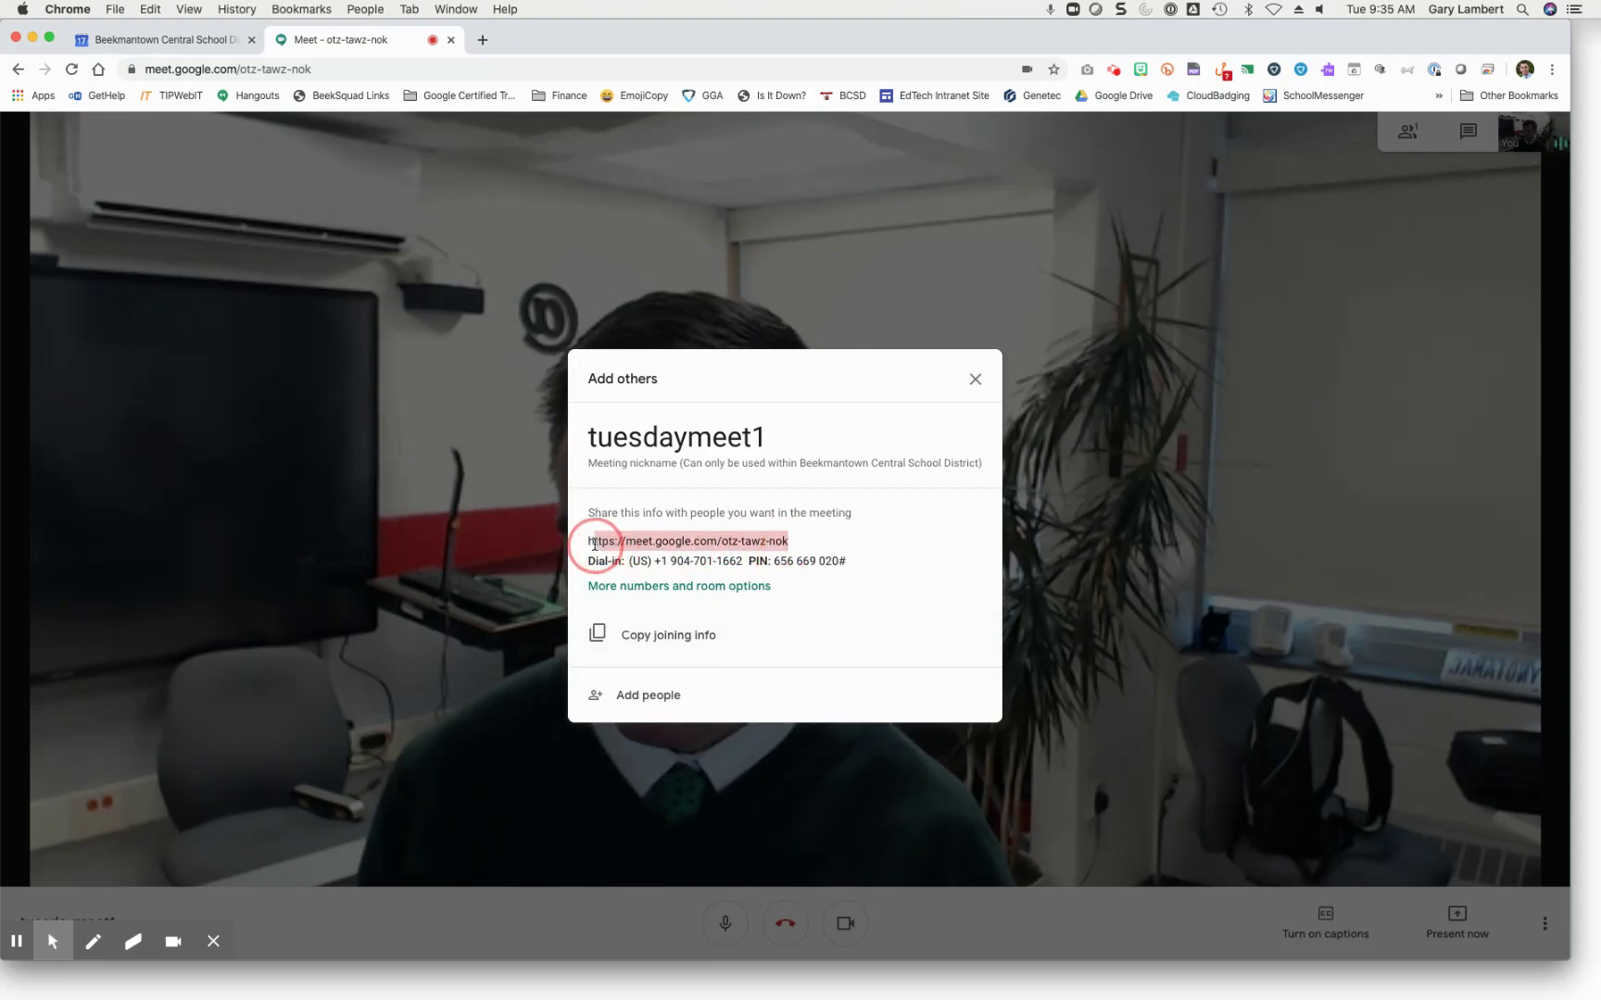
right_click(608, 546)
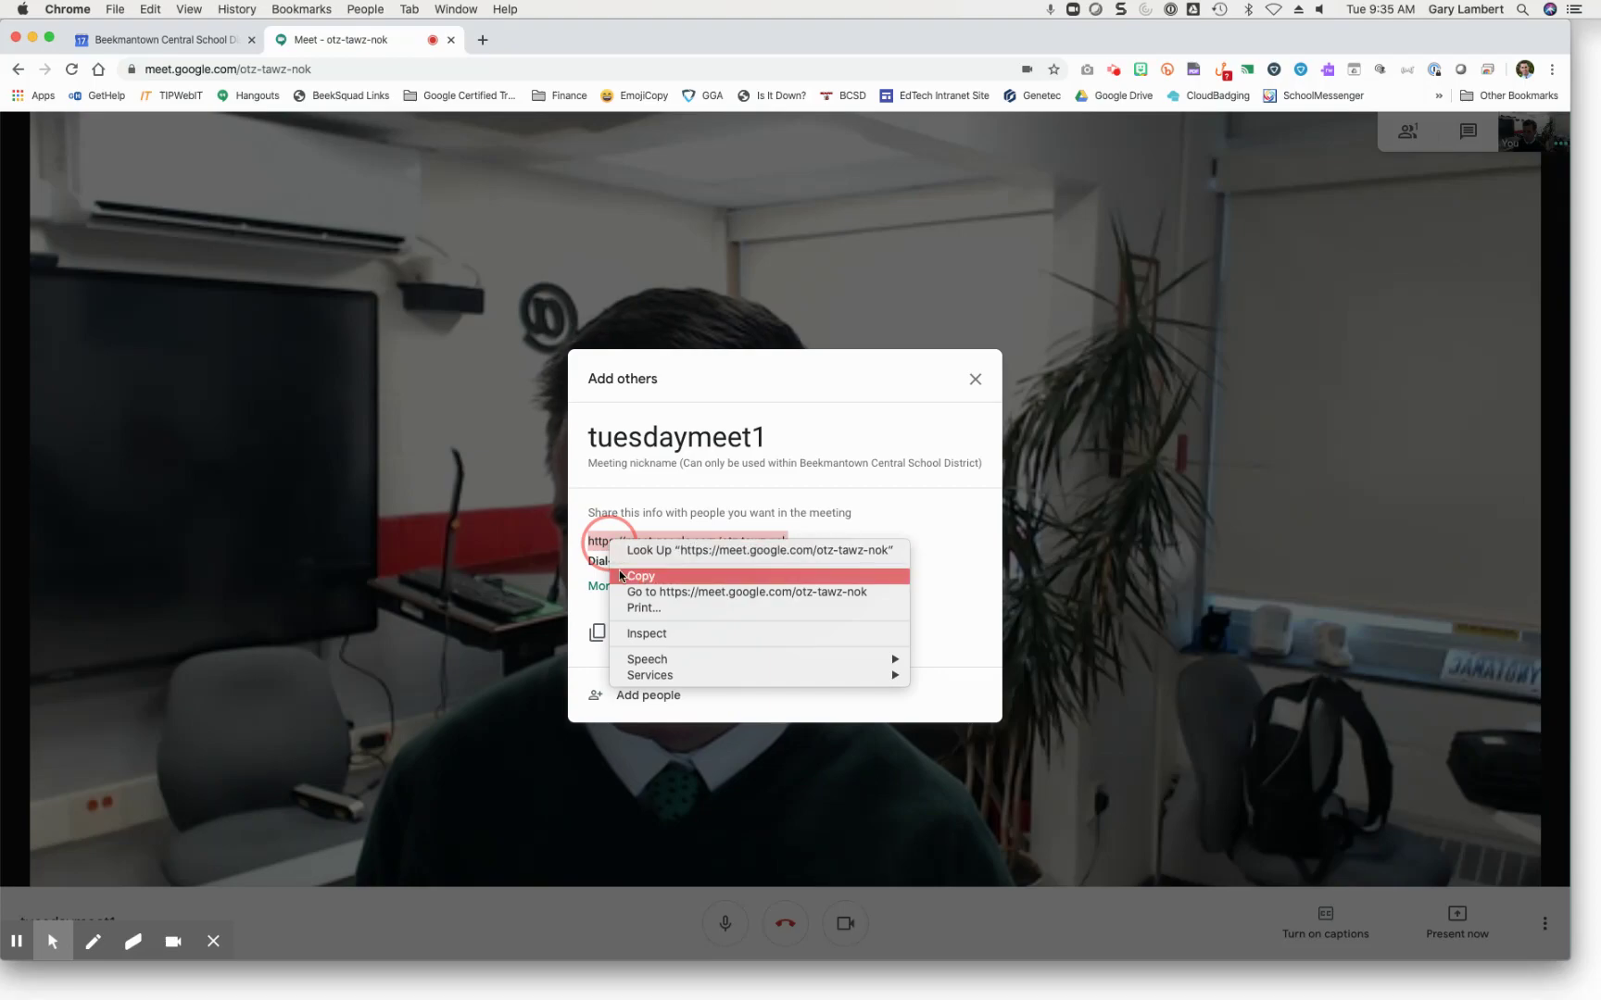
left_click(629, 576)
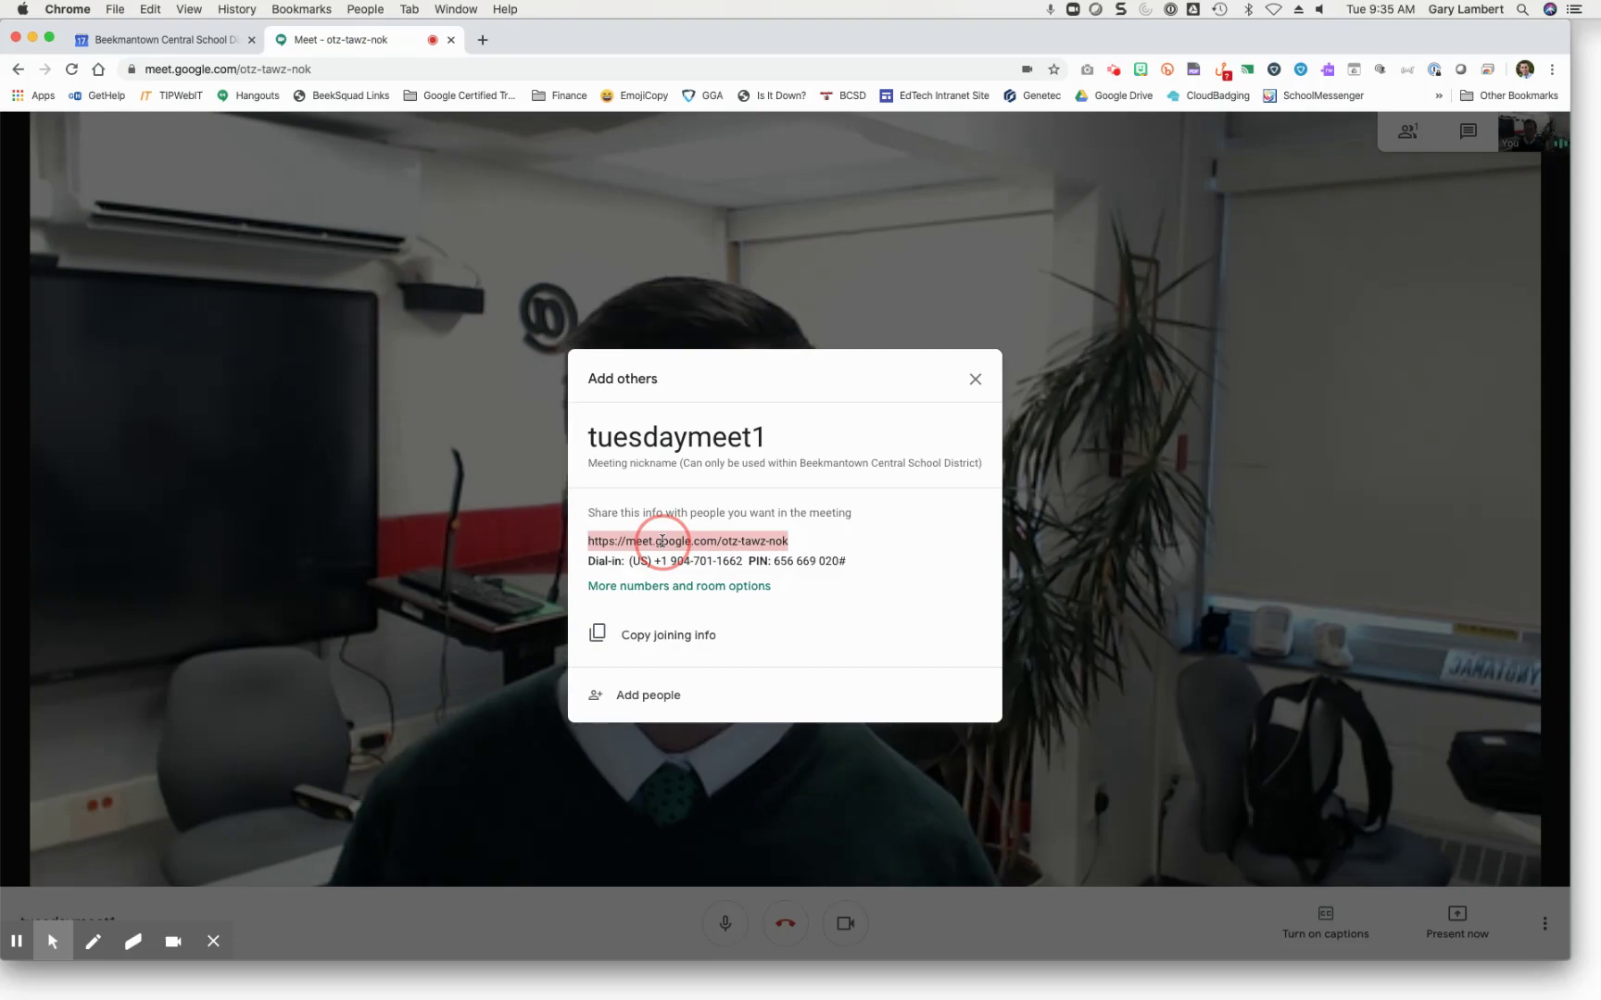
left_click(973, 381)
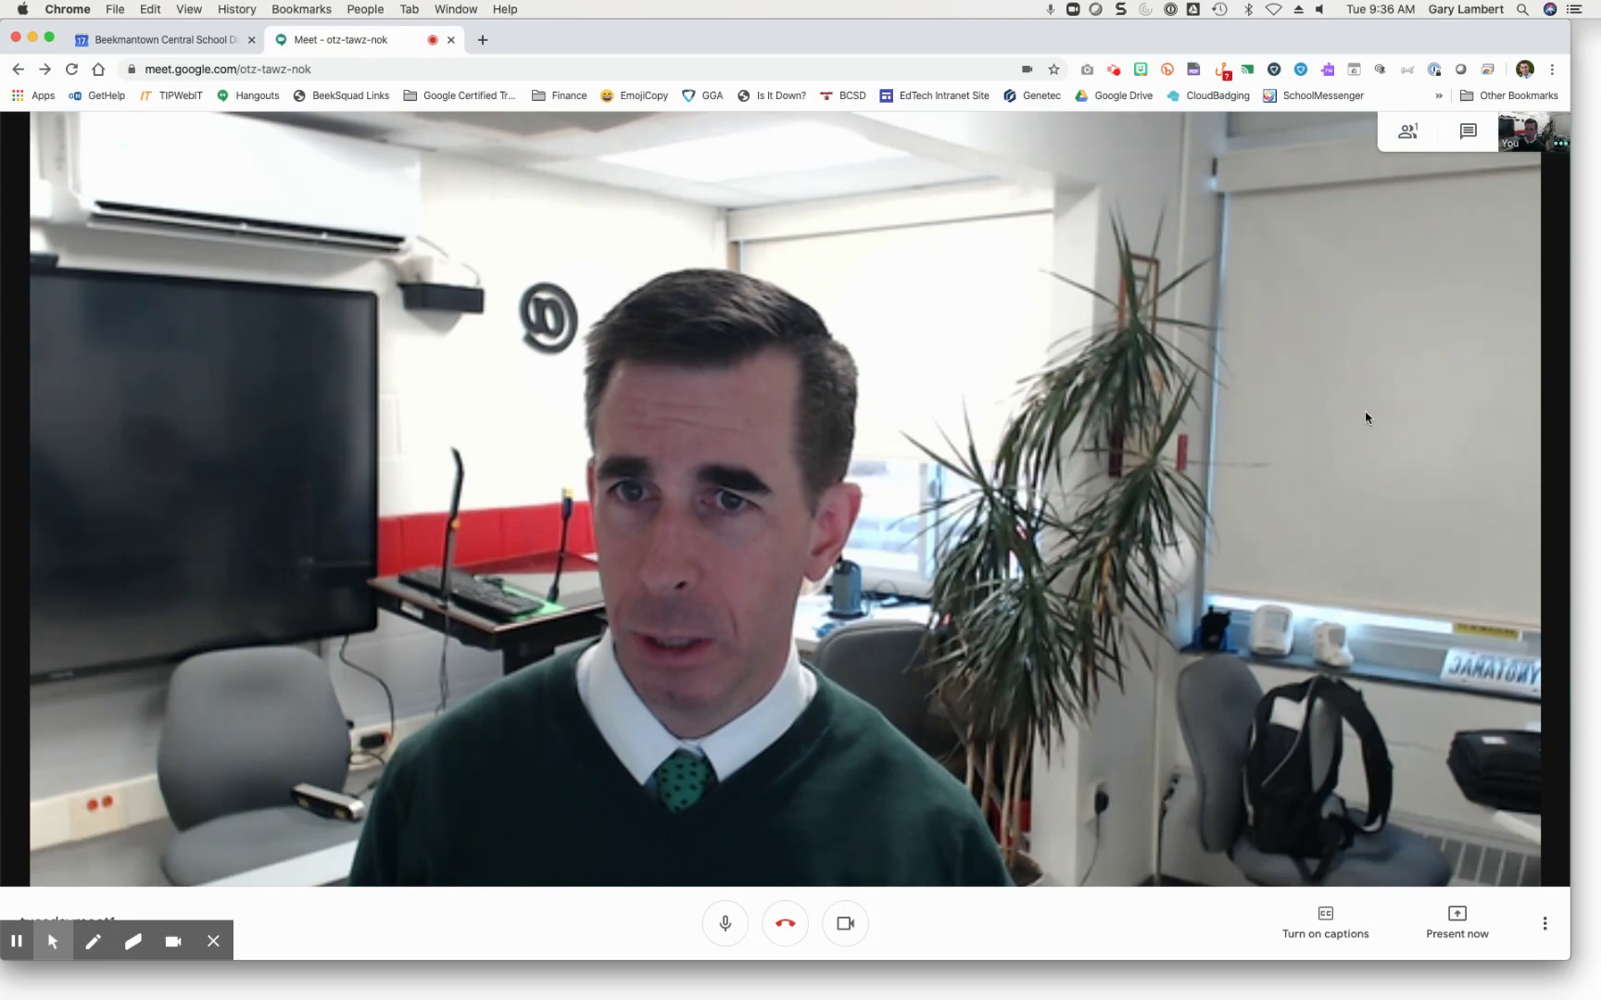
Step: Choose Record meeting from More options and accept the consent notice
left_click(1544, 923)
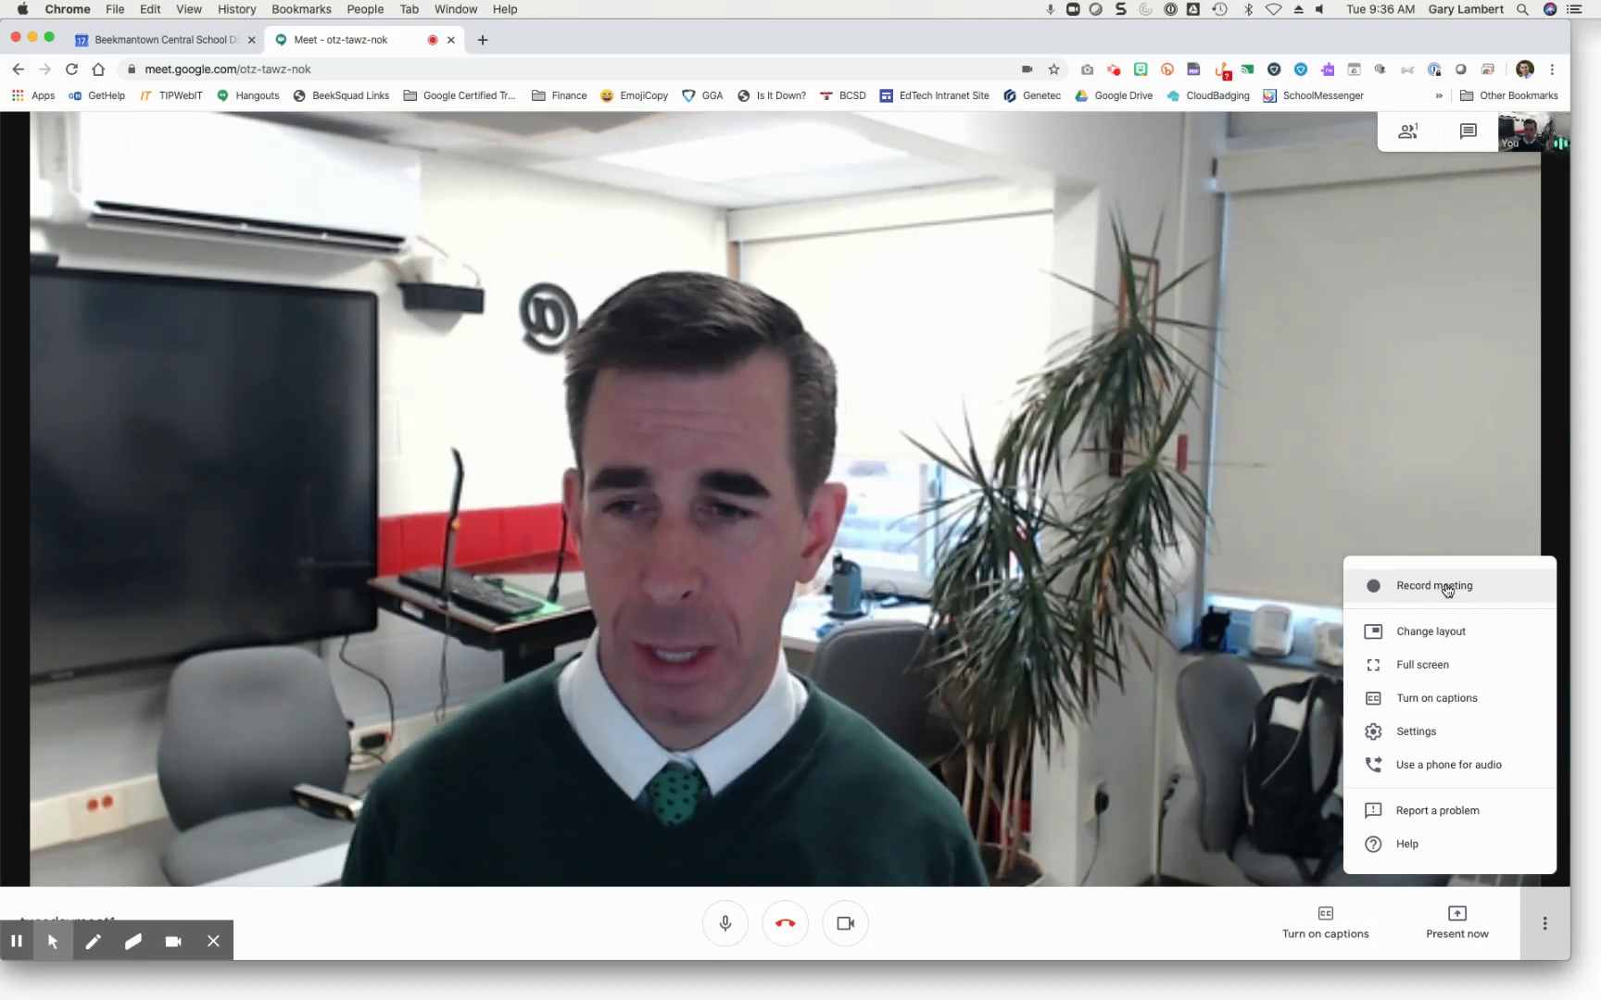
left_click(1447, 590)
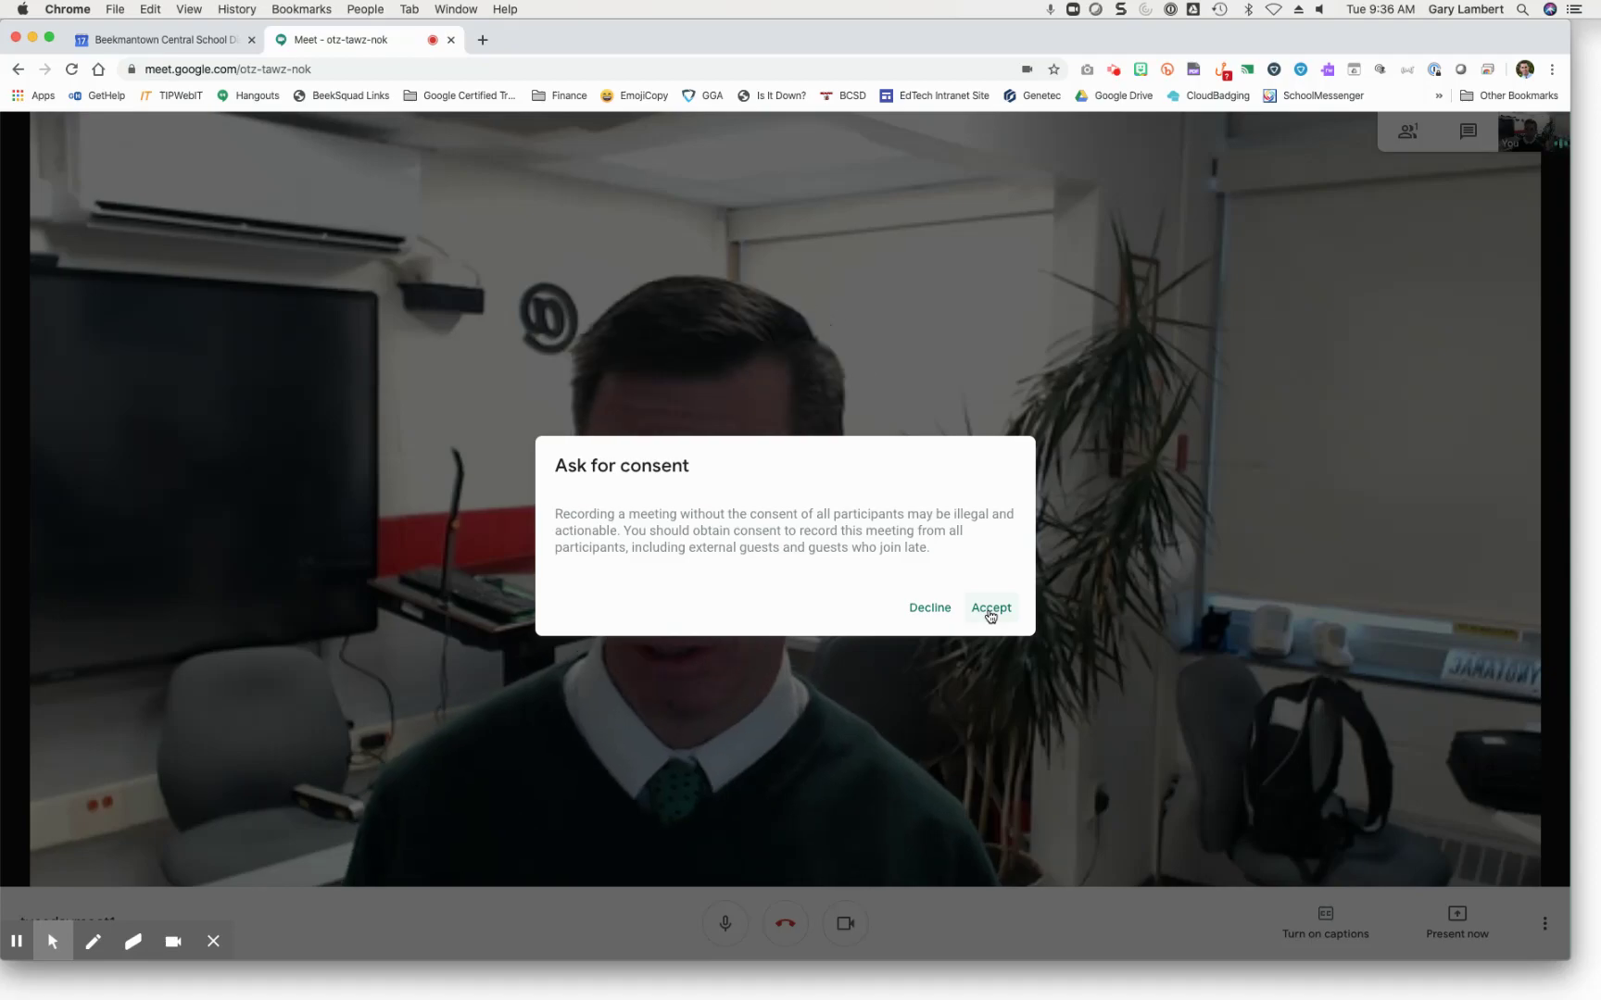
left_click(990, 609)
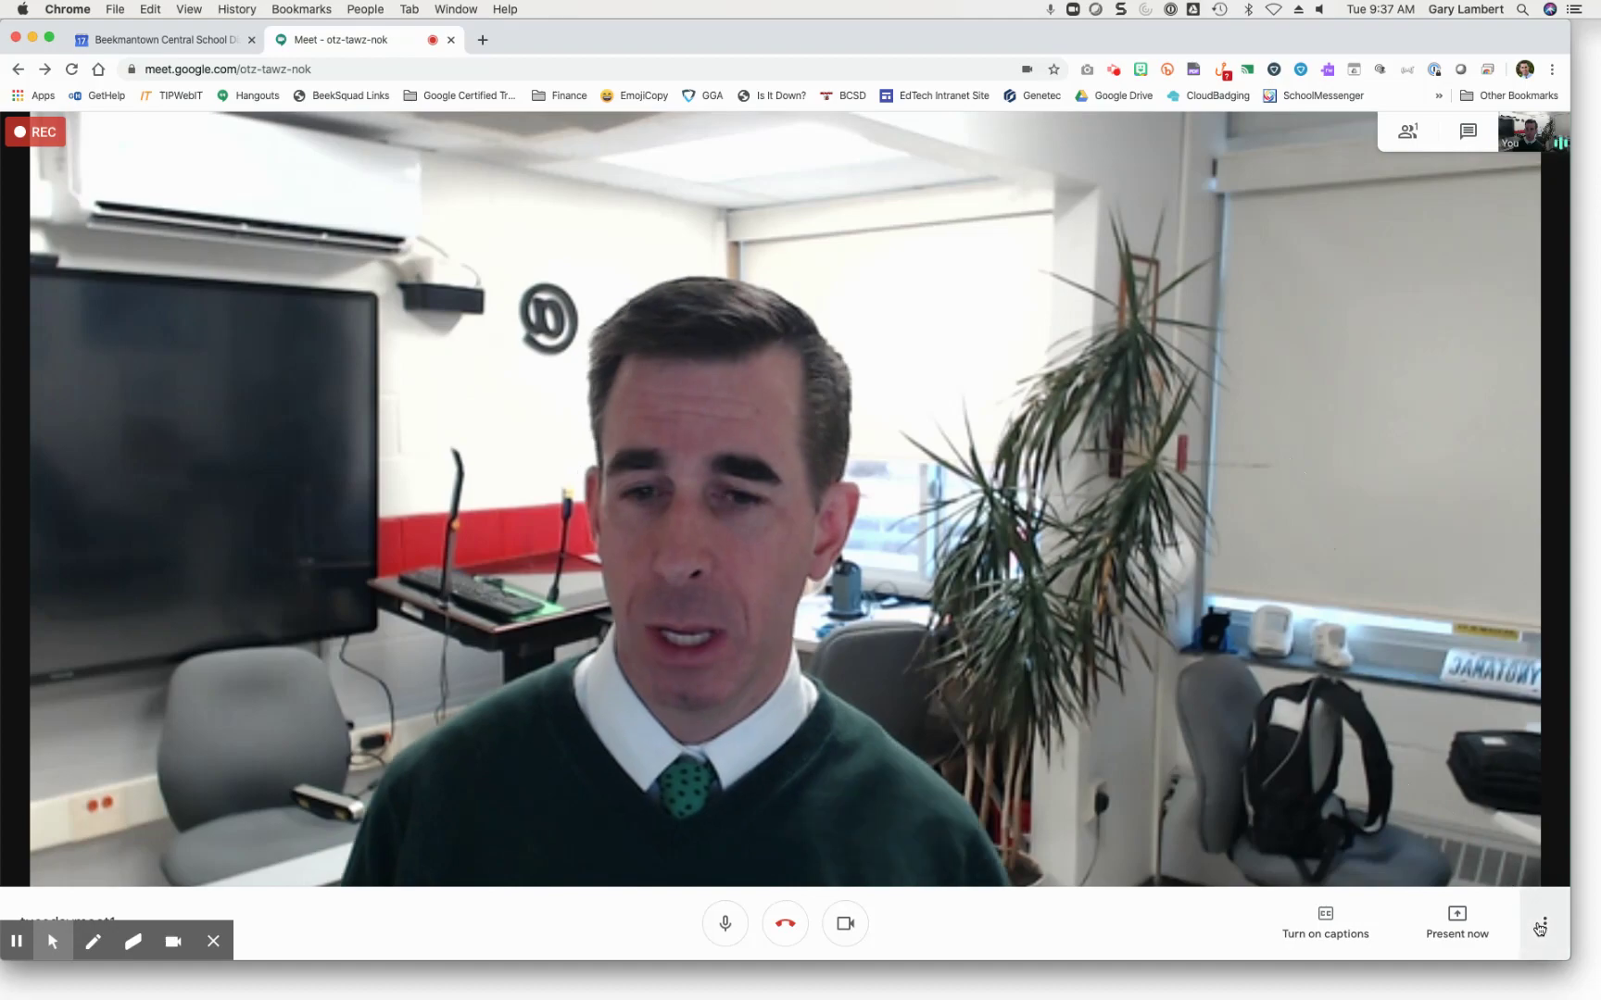
Step: Present your entire screen, sharing Screen 1 with everyone
left_click(1452, 919)
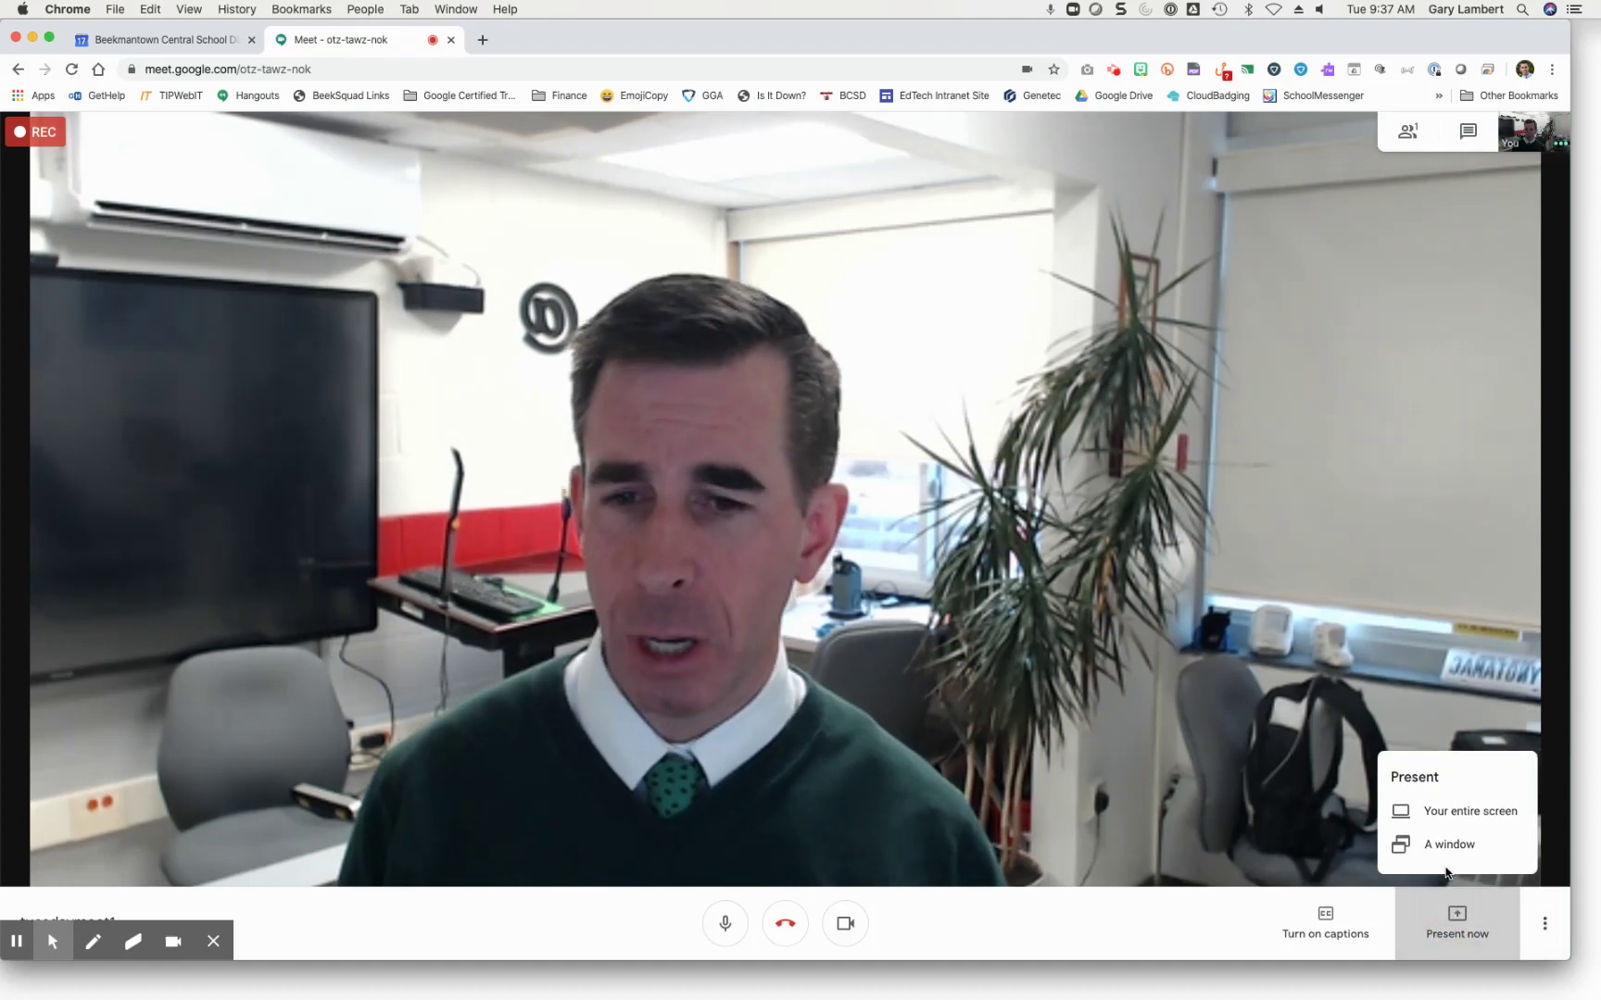
left_click(1451, 815)
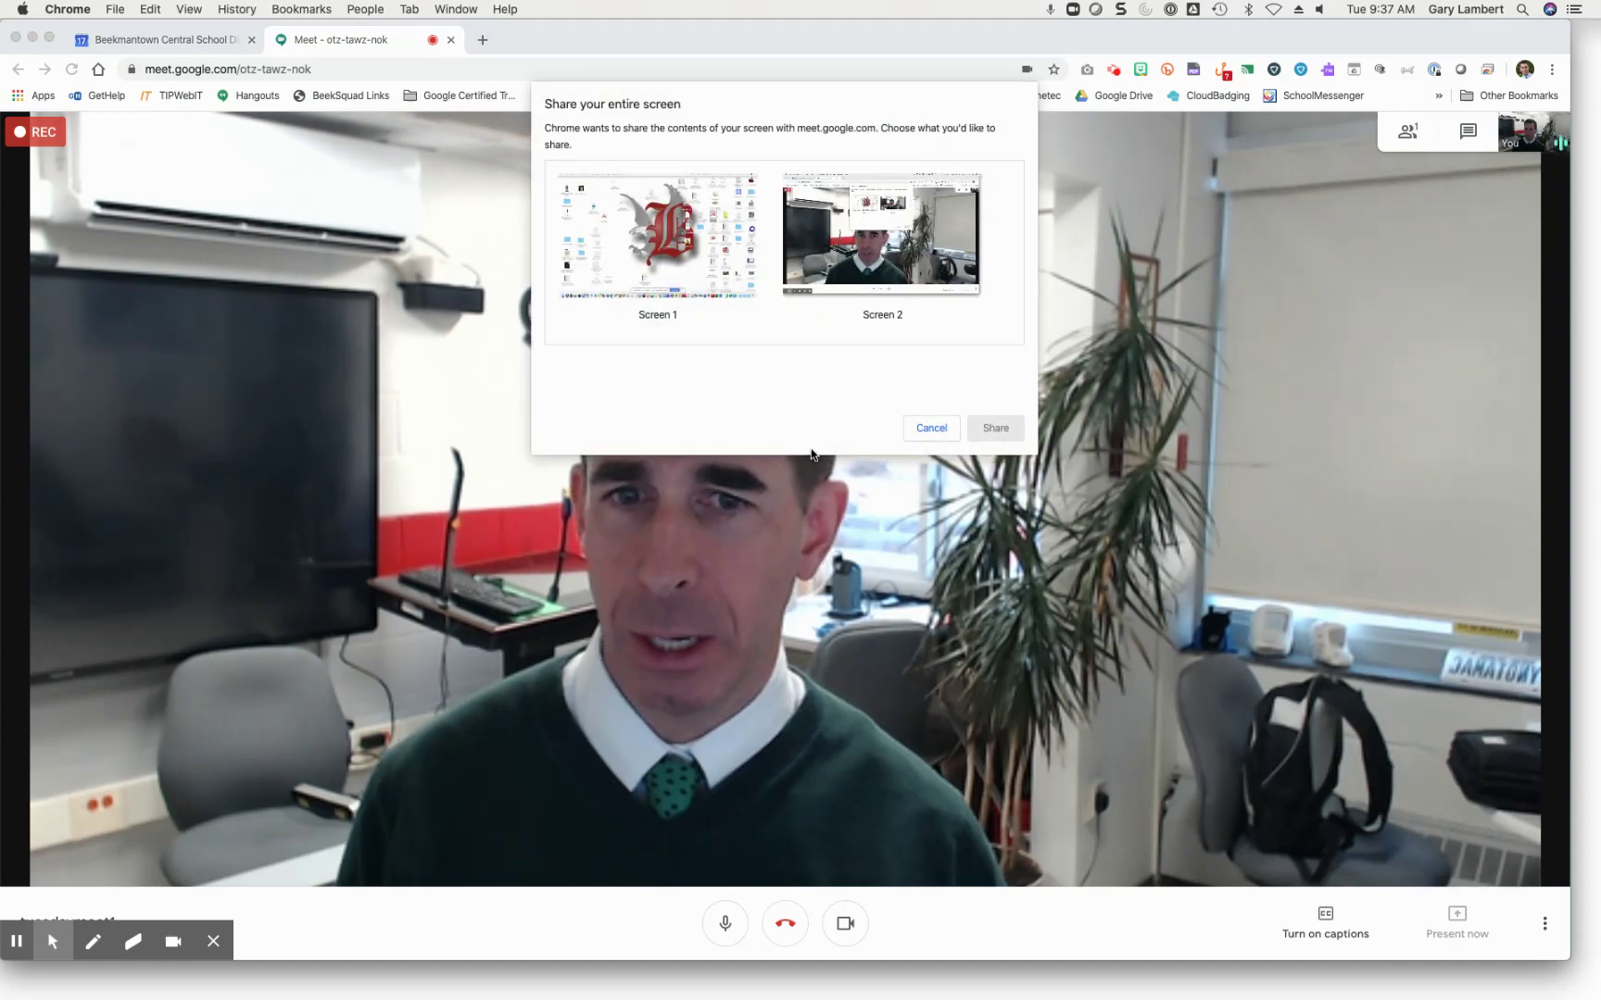
left_click(658, 239)
left_click(995, 429)
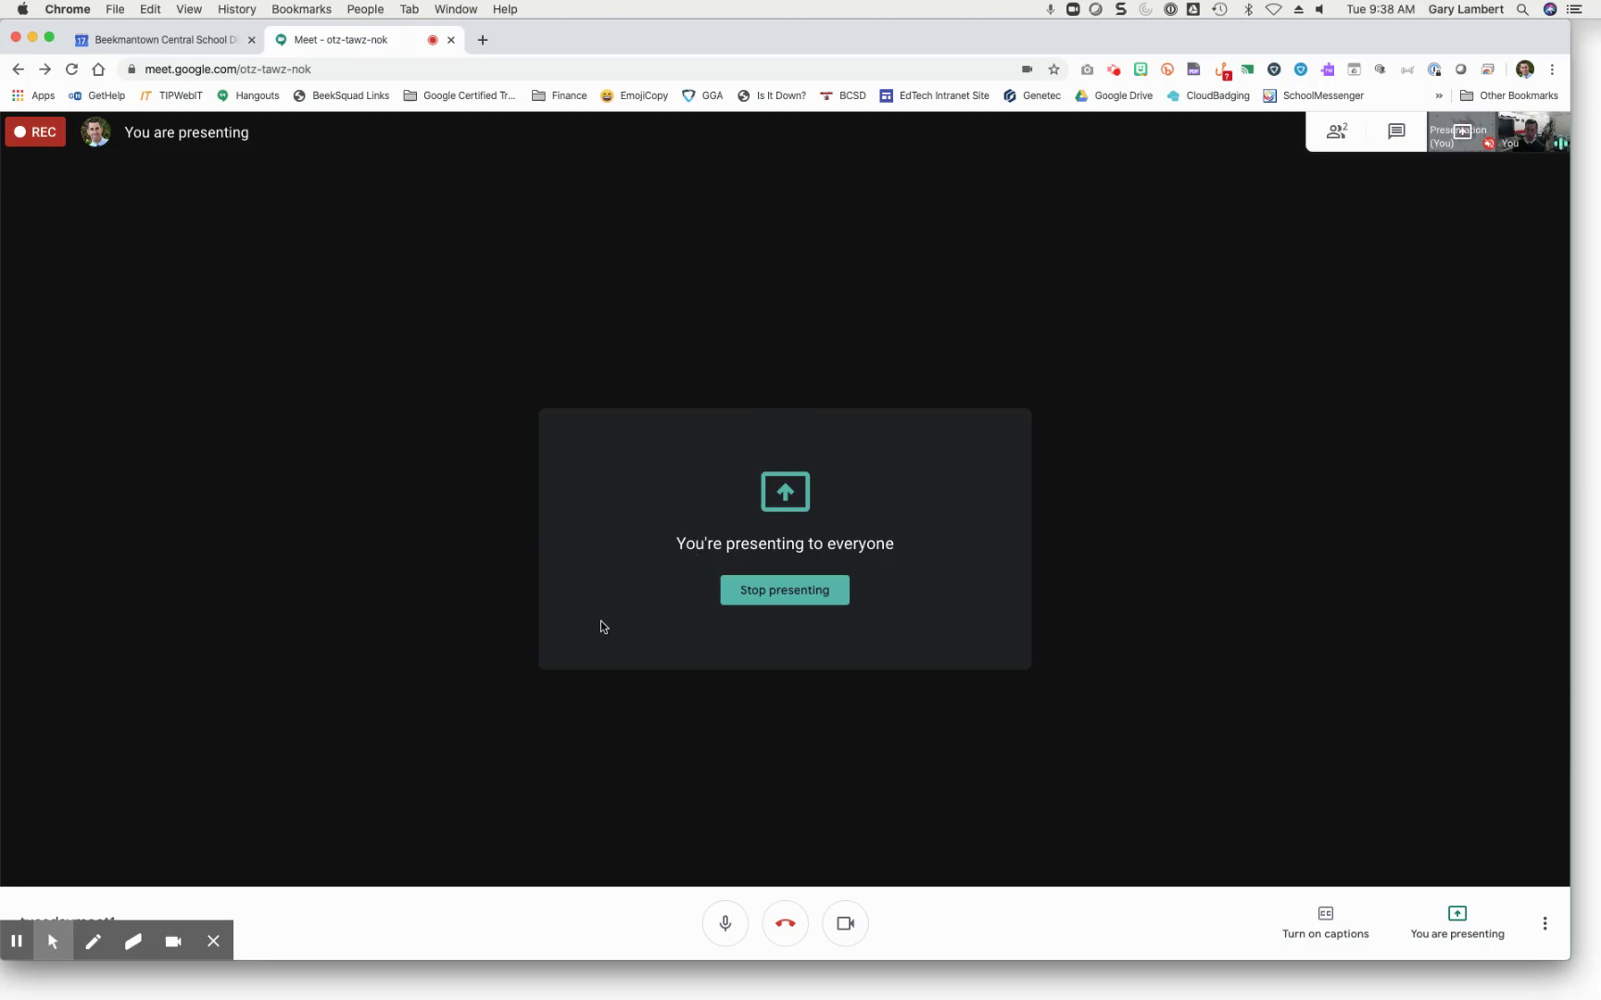
Step: Draw a red circle and arrow on the shared screen, then erase the circle's lower part
left_click(93, 941)
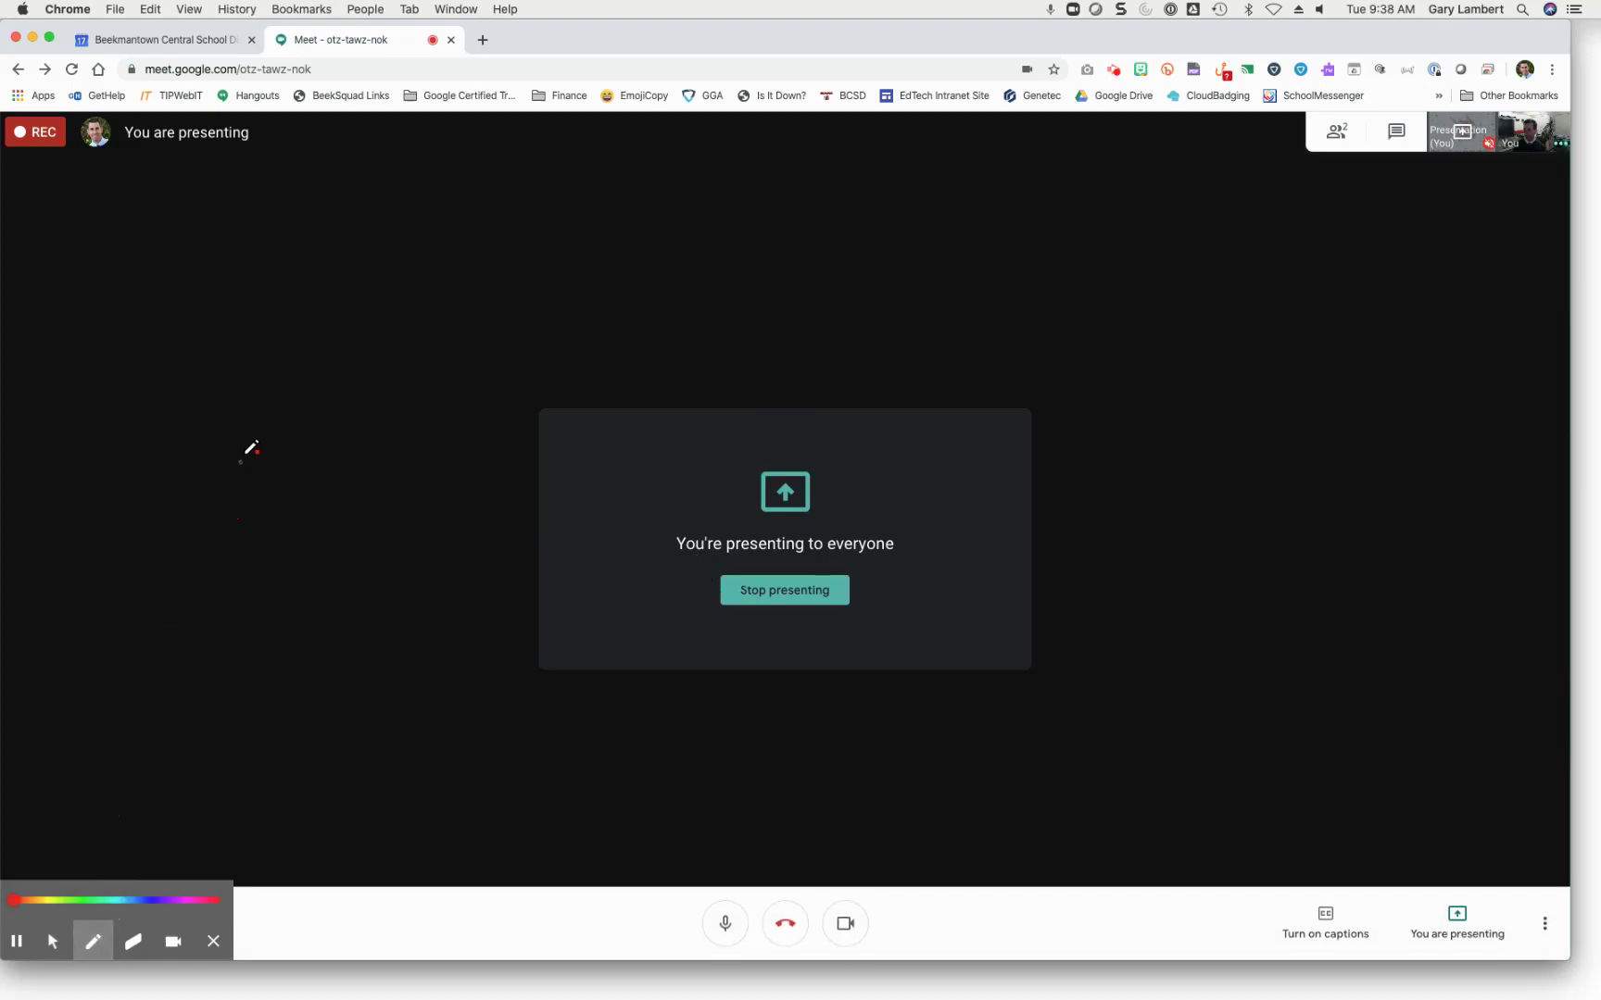
mouse_move(248, 455)
left_mouse_down()
mouse_move(397, 629)
mouse_move(257, 475)
mouse_move(290, 458)
left_mouse_up()
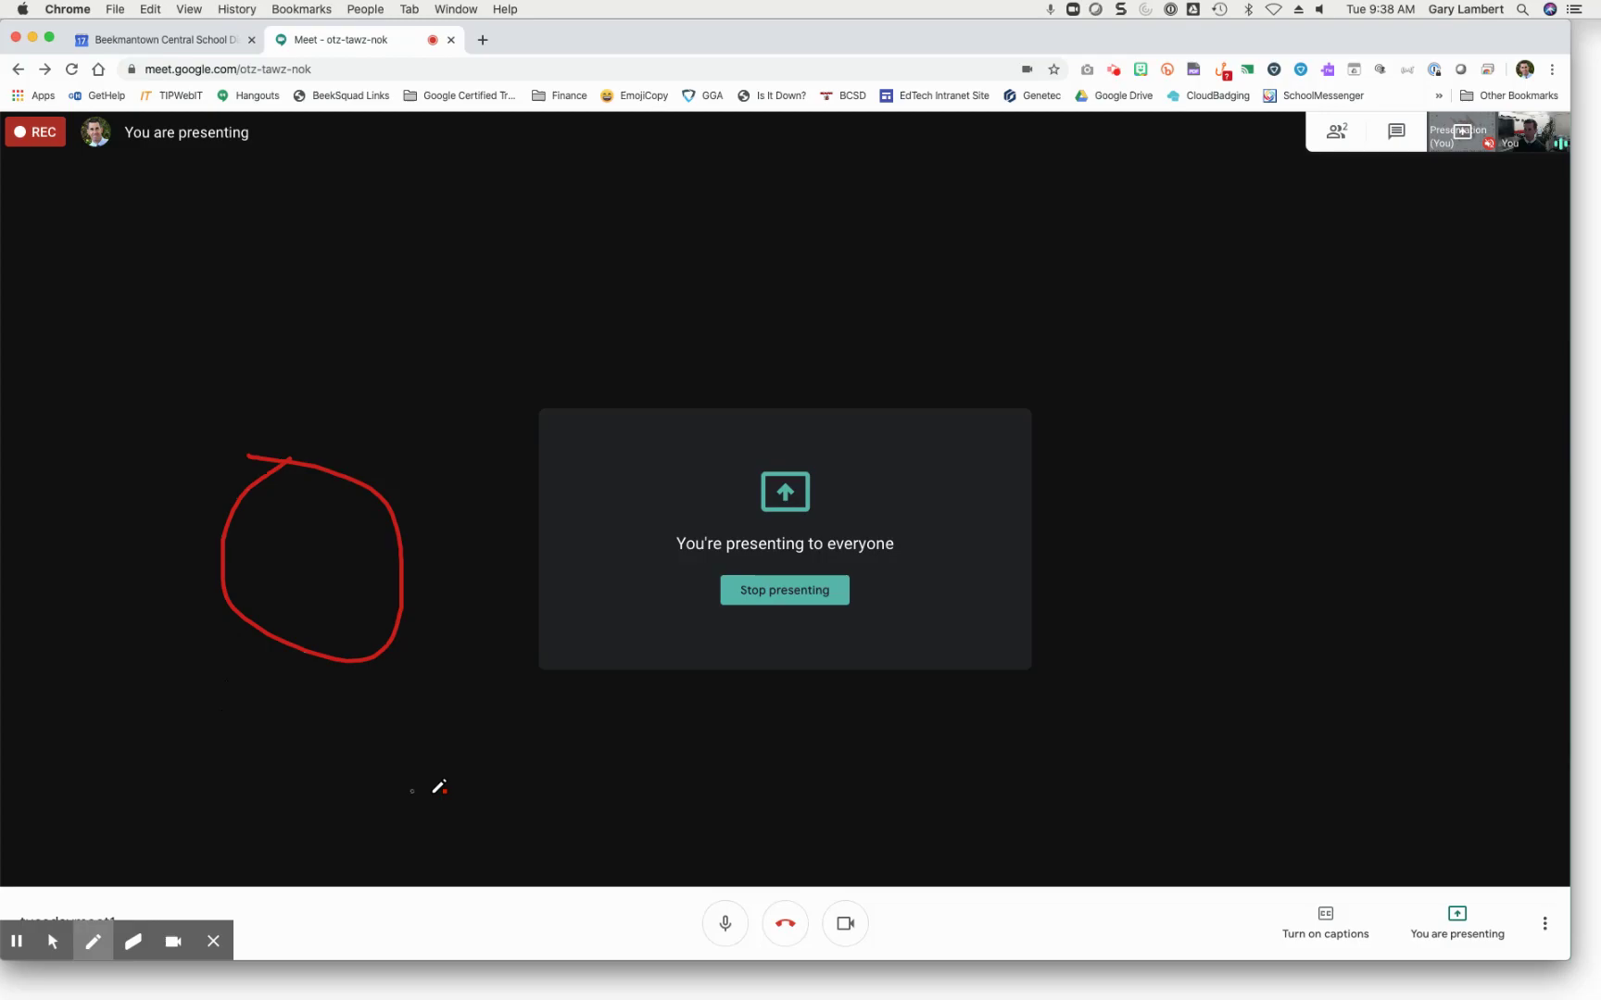
mouse_move(522, 787)
left_mouse_down()
mouse_move(422, 664)
mouse_move(435, 661)
mouse_move(414, 732)
left_mouse_up()
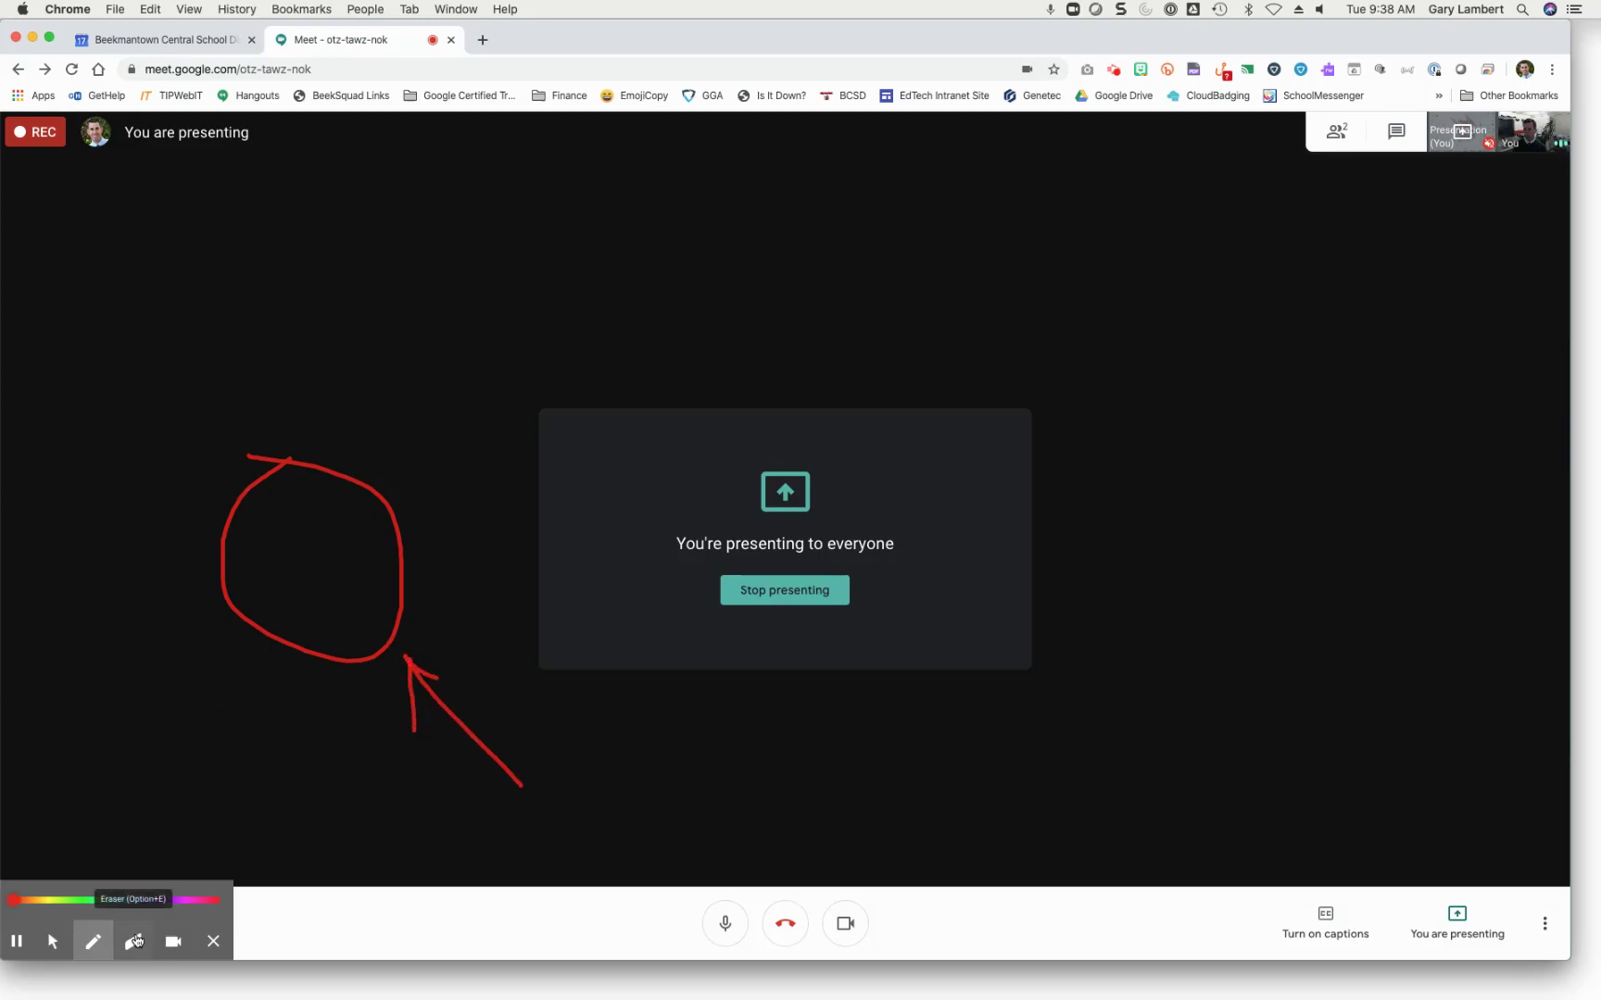
left_click(133, 941)
mouse_move(314, 654)
left_mouse_down()
mouse_move(237, 583)
mouse_move(321, 653)
mouse_move(413, 611)
mouse_move(476, 743)
mouse_move(529, 797)
left_mouse_up()
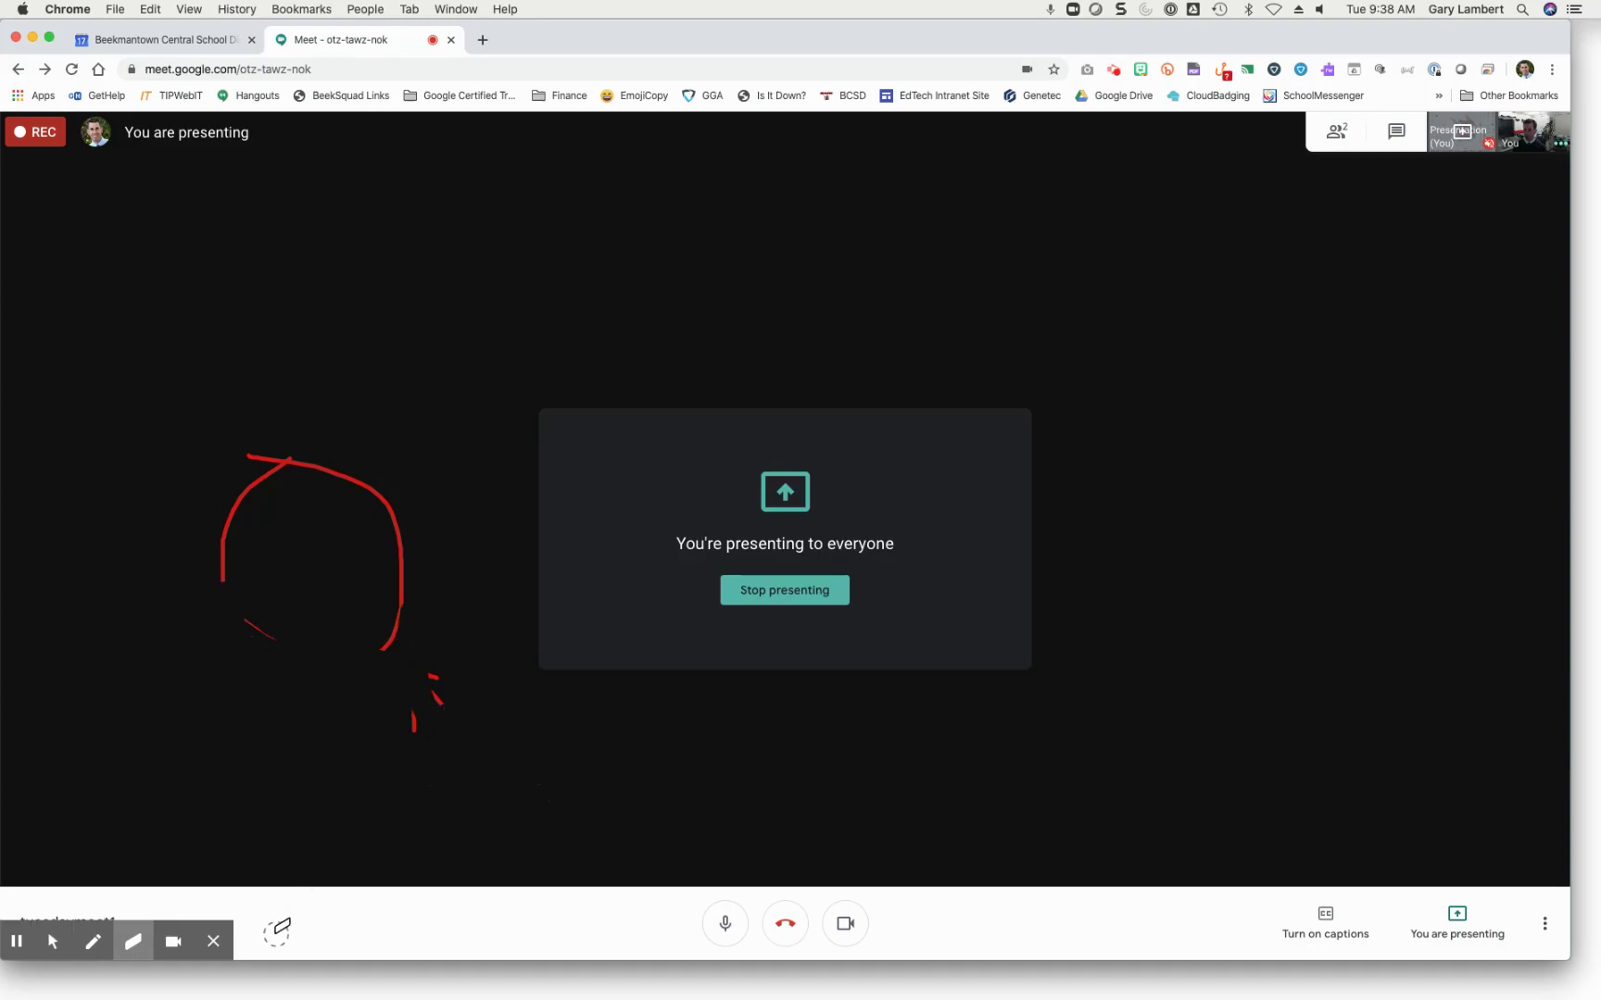
Step: Embed and reposition the webcam overlay, then hide it and erase most of the circle
left_click(173, 941)
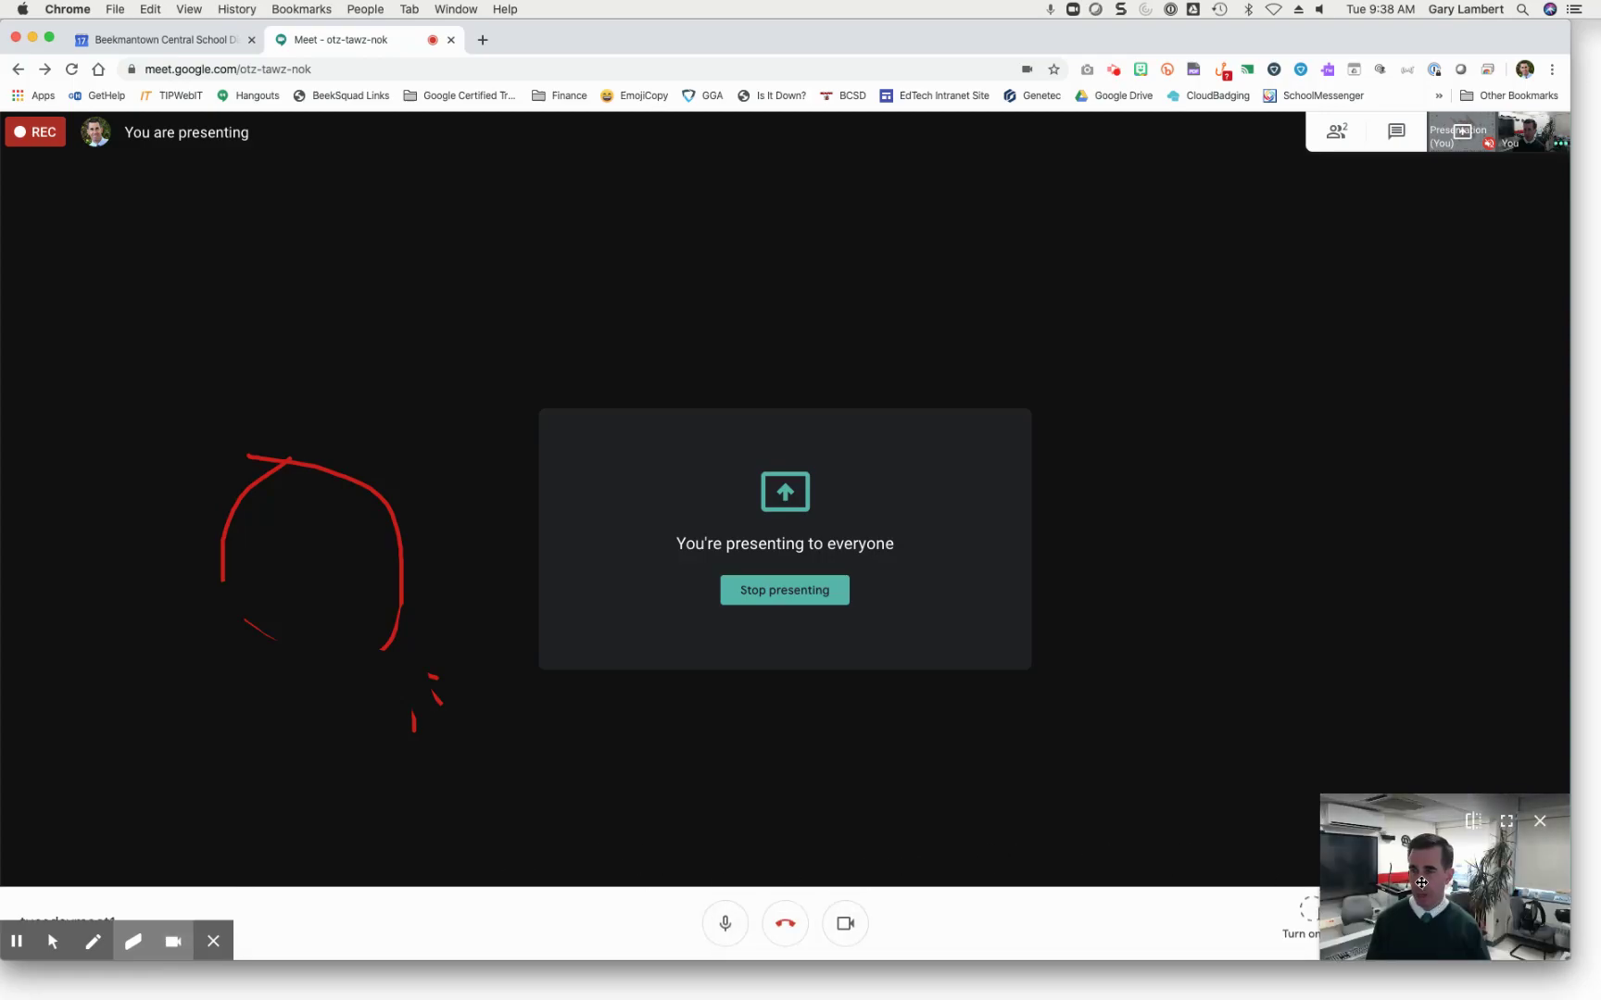
left_click_drag(1418, 865, 1377, 673)
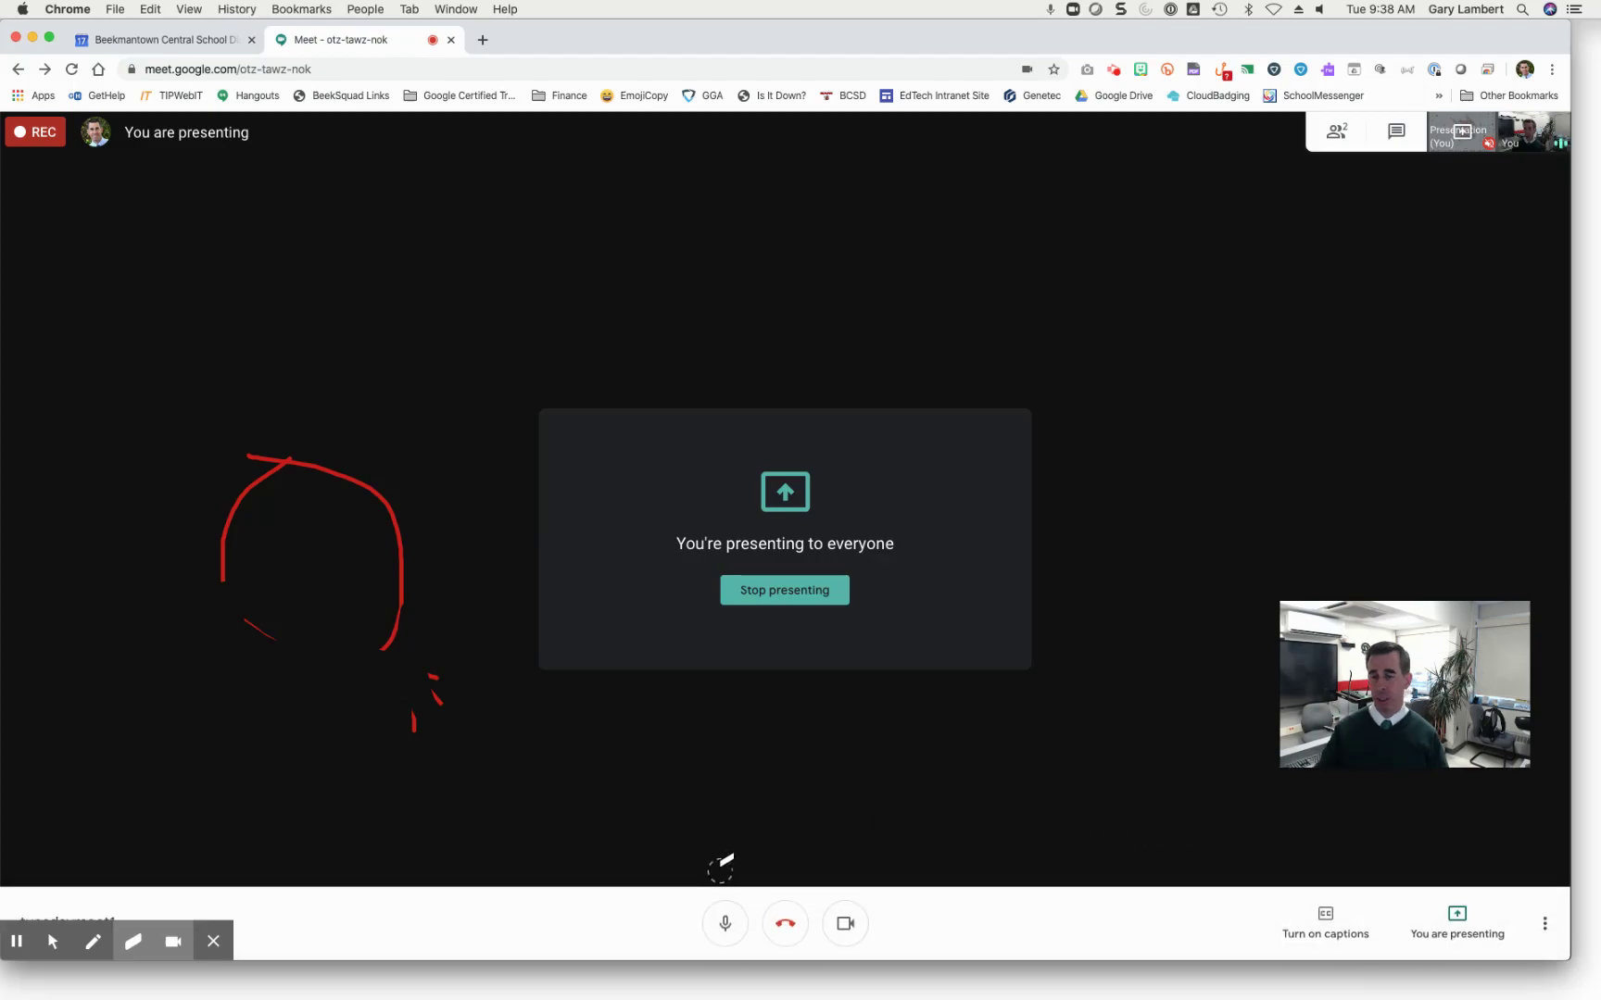
left_click(170, 945)
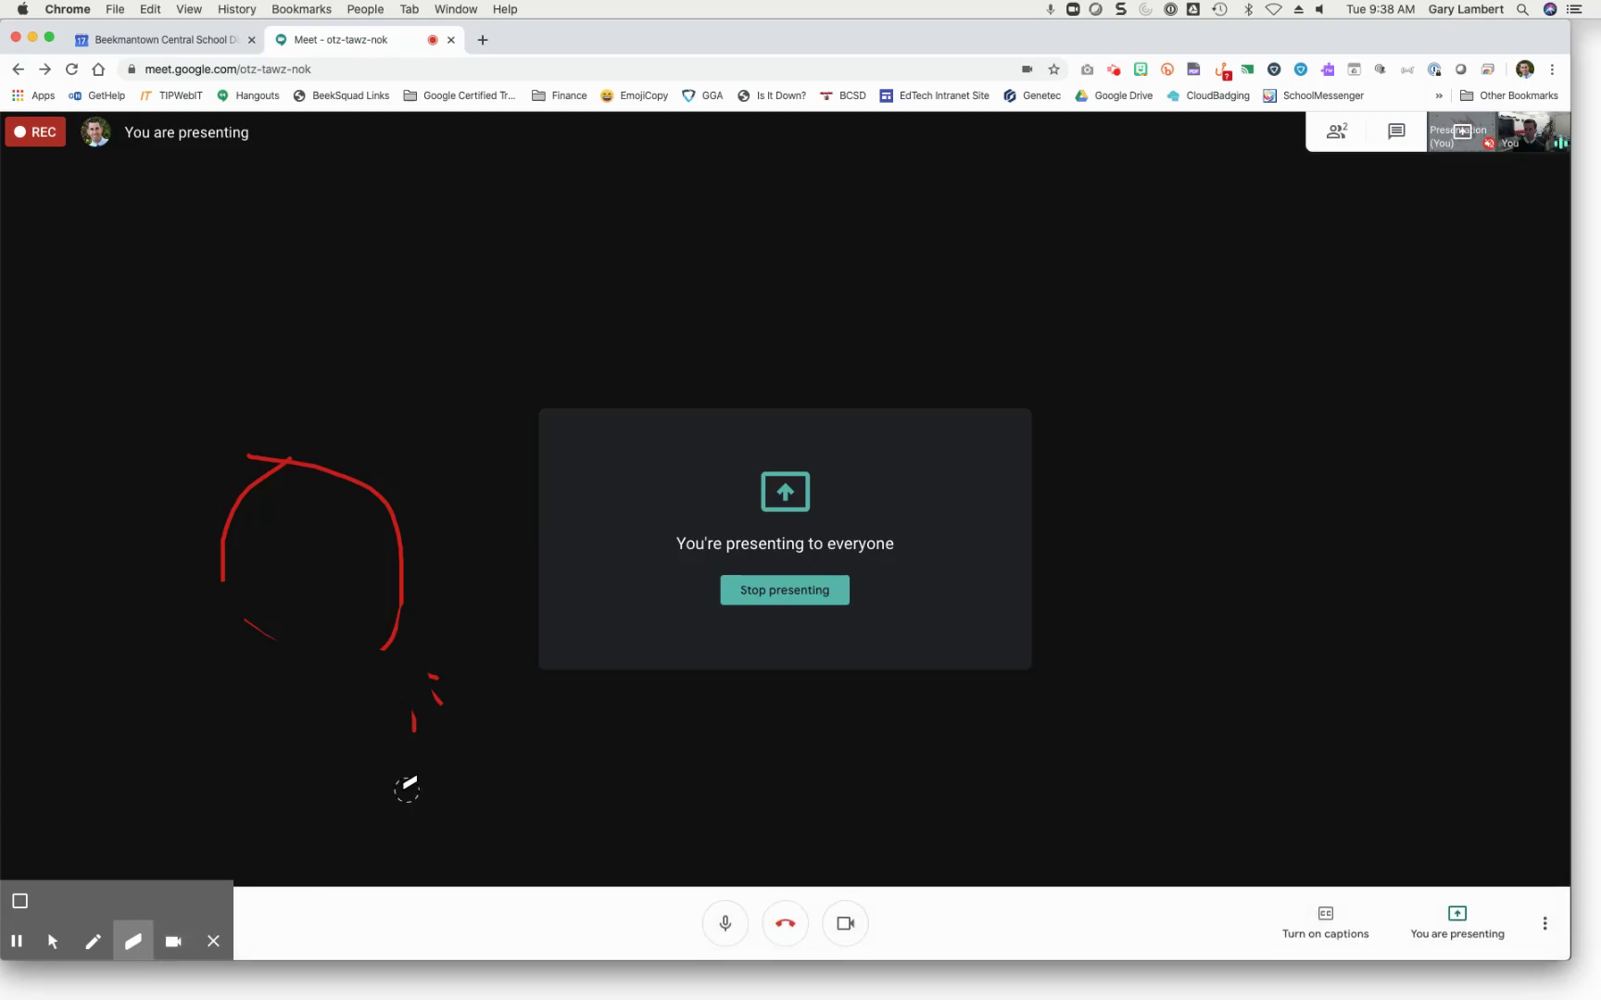
mouse_move(386, 690)
left_mouse_down()
mouse_move(361, 482)
mouse_move(295, 468)
mouse_move(257, 524)
mouse_move(258, 622)
mouse_move(451, 683)
mouse_move(441, 659)
mouse_move(422, 706)
mouse_move(611, 647)
left_mouse_up()
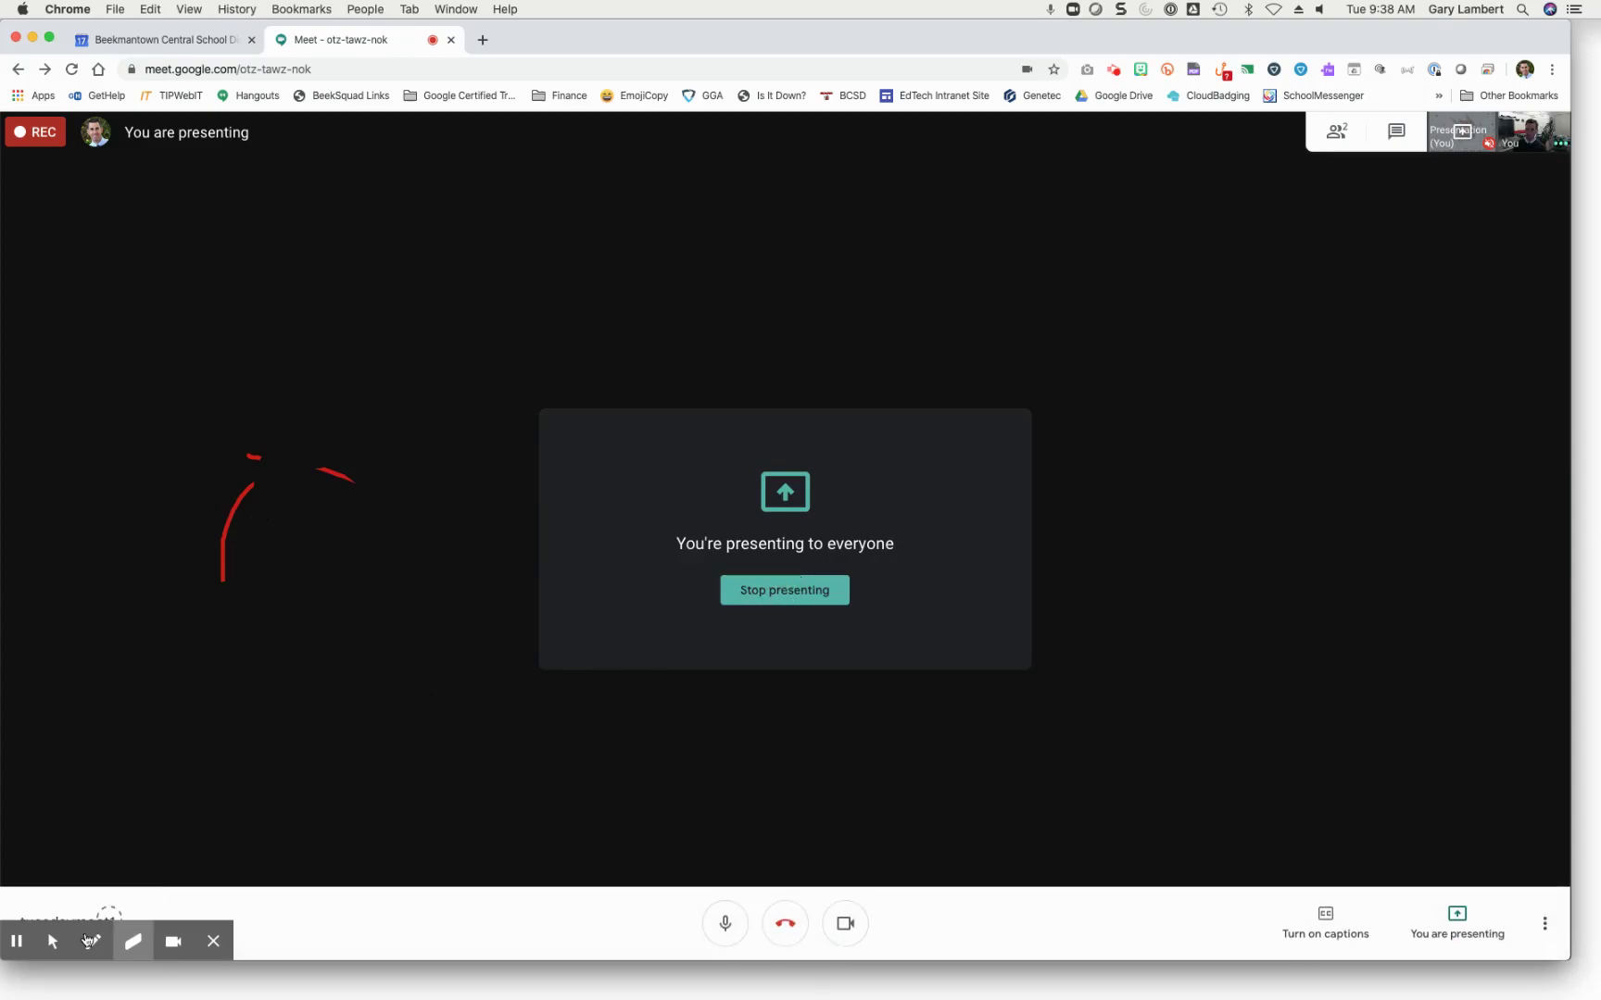
left_click(53, 942)
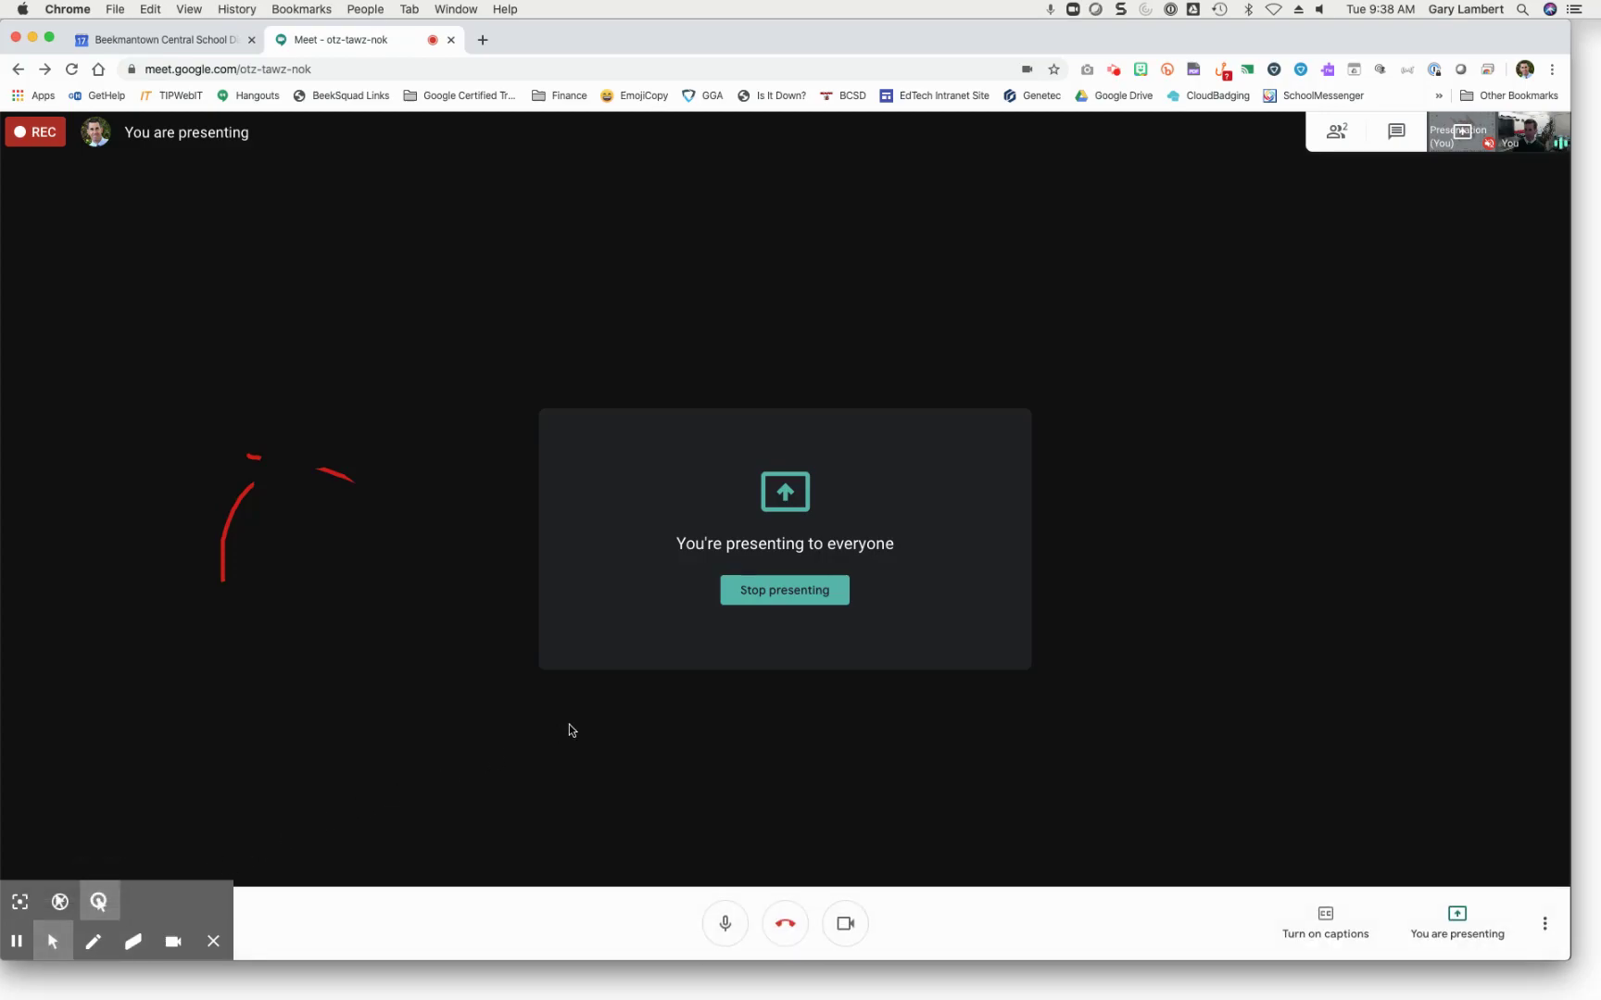
Step: Stop presenting and send 'Chat here.' in the meeting chat
left_click(784, 594)
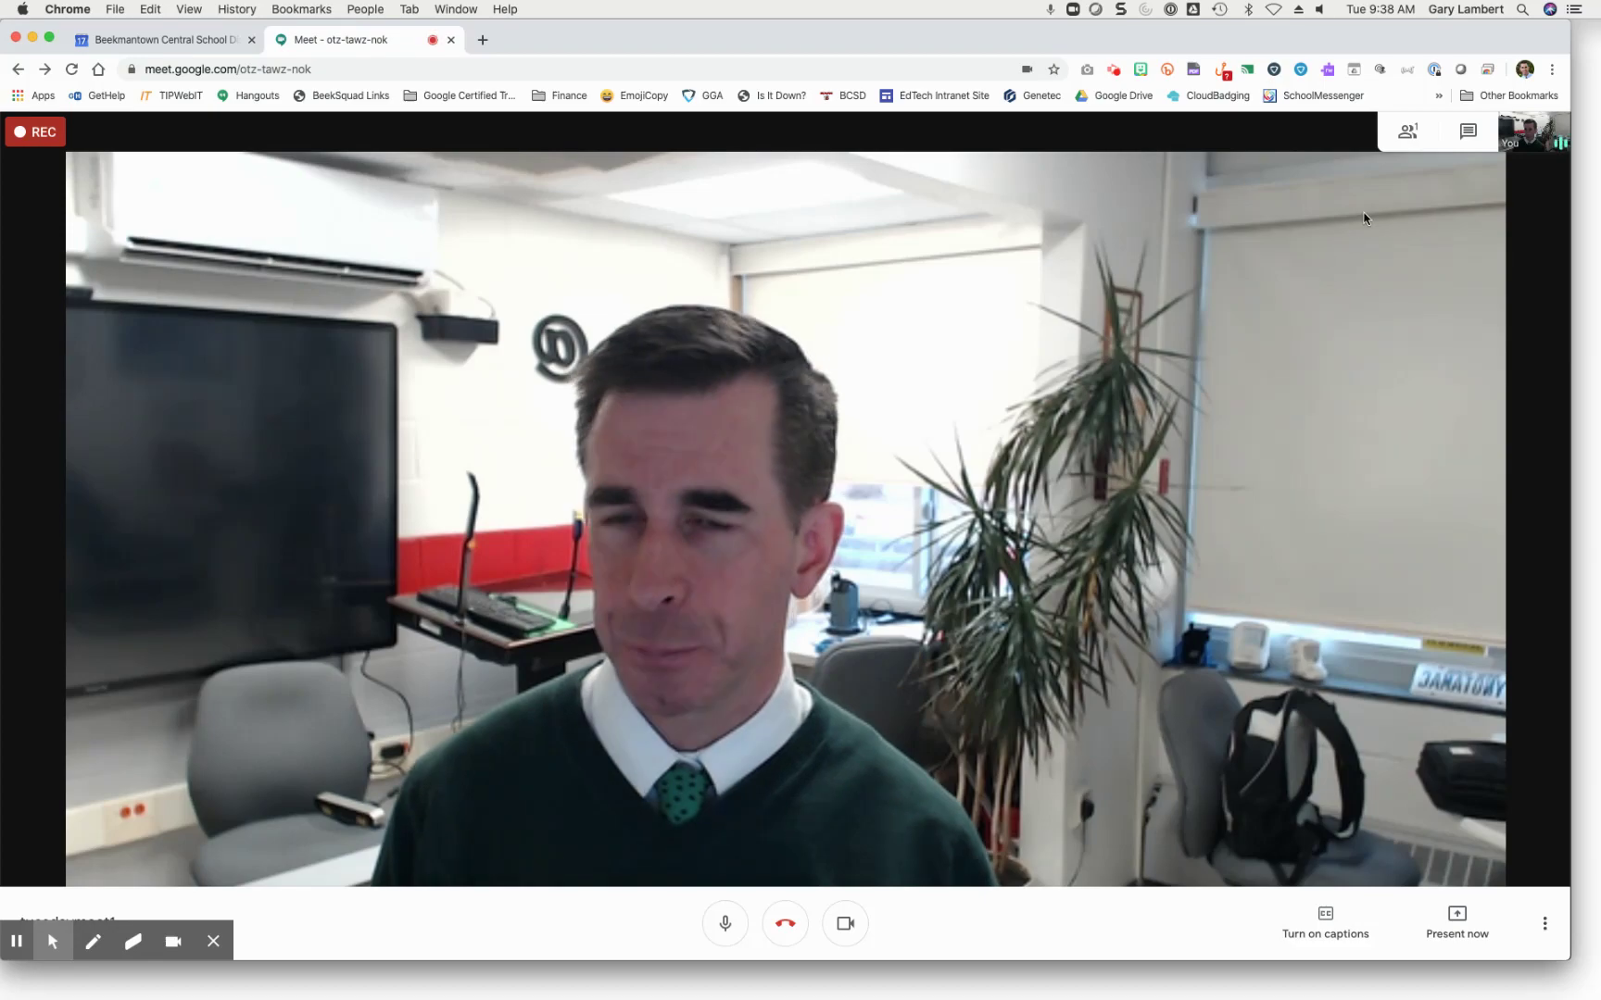
left_click(1405, 136)
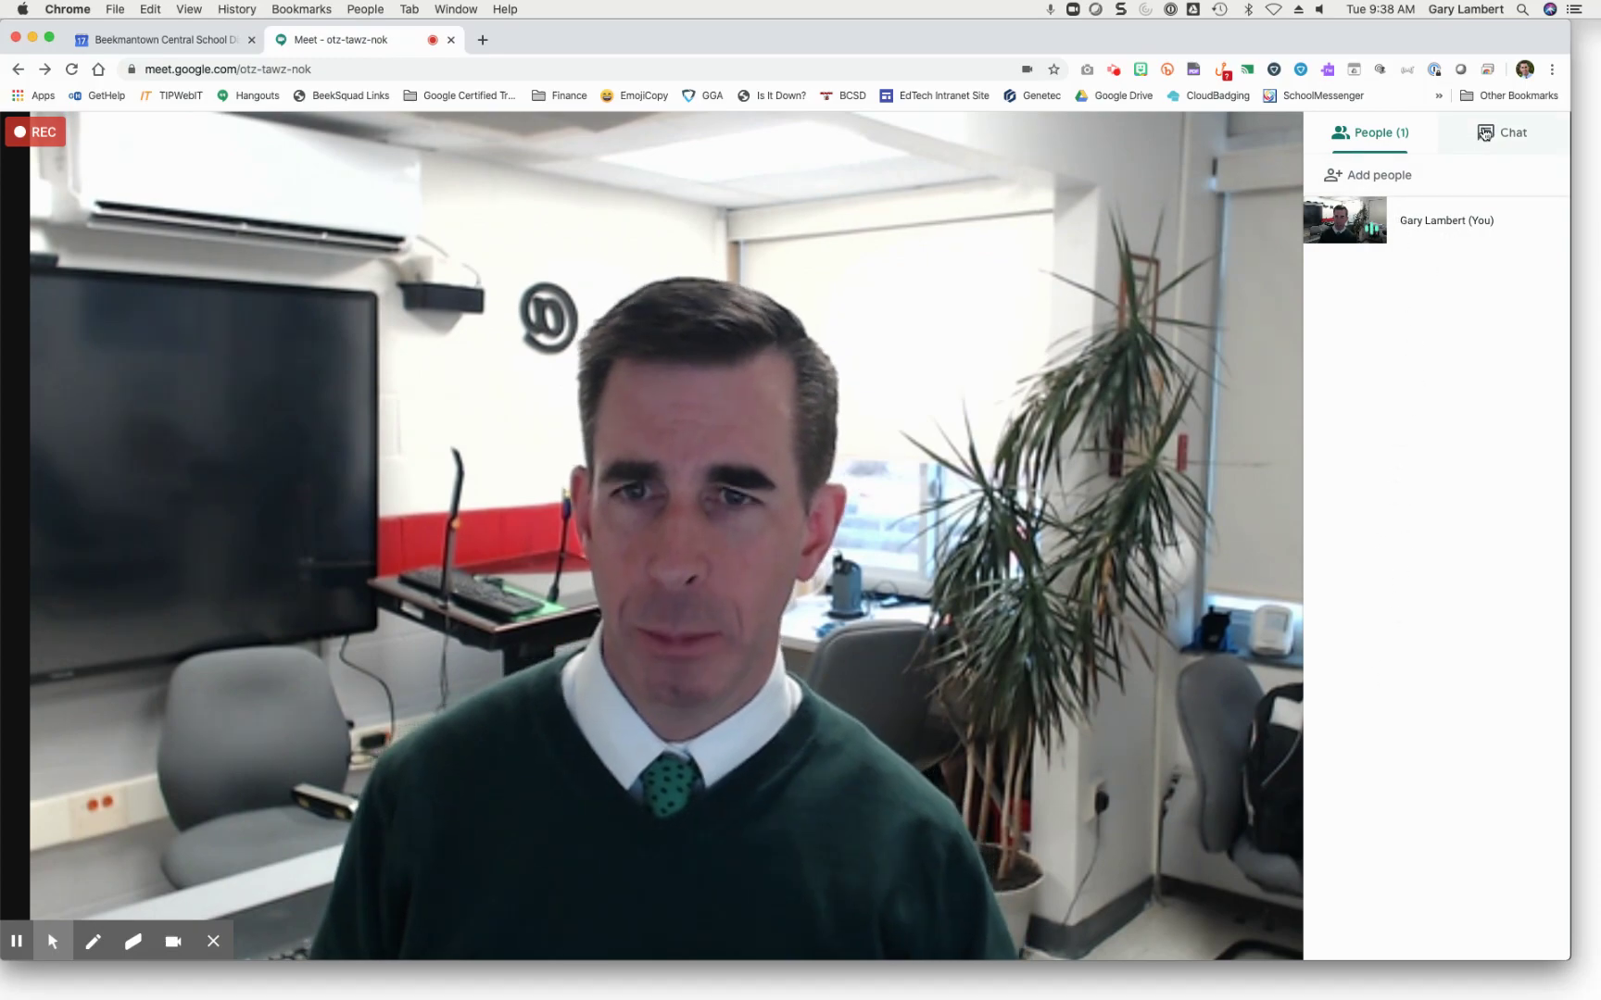
left_click(1485, 135)
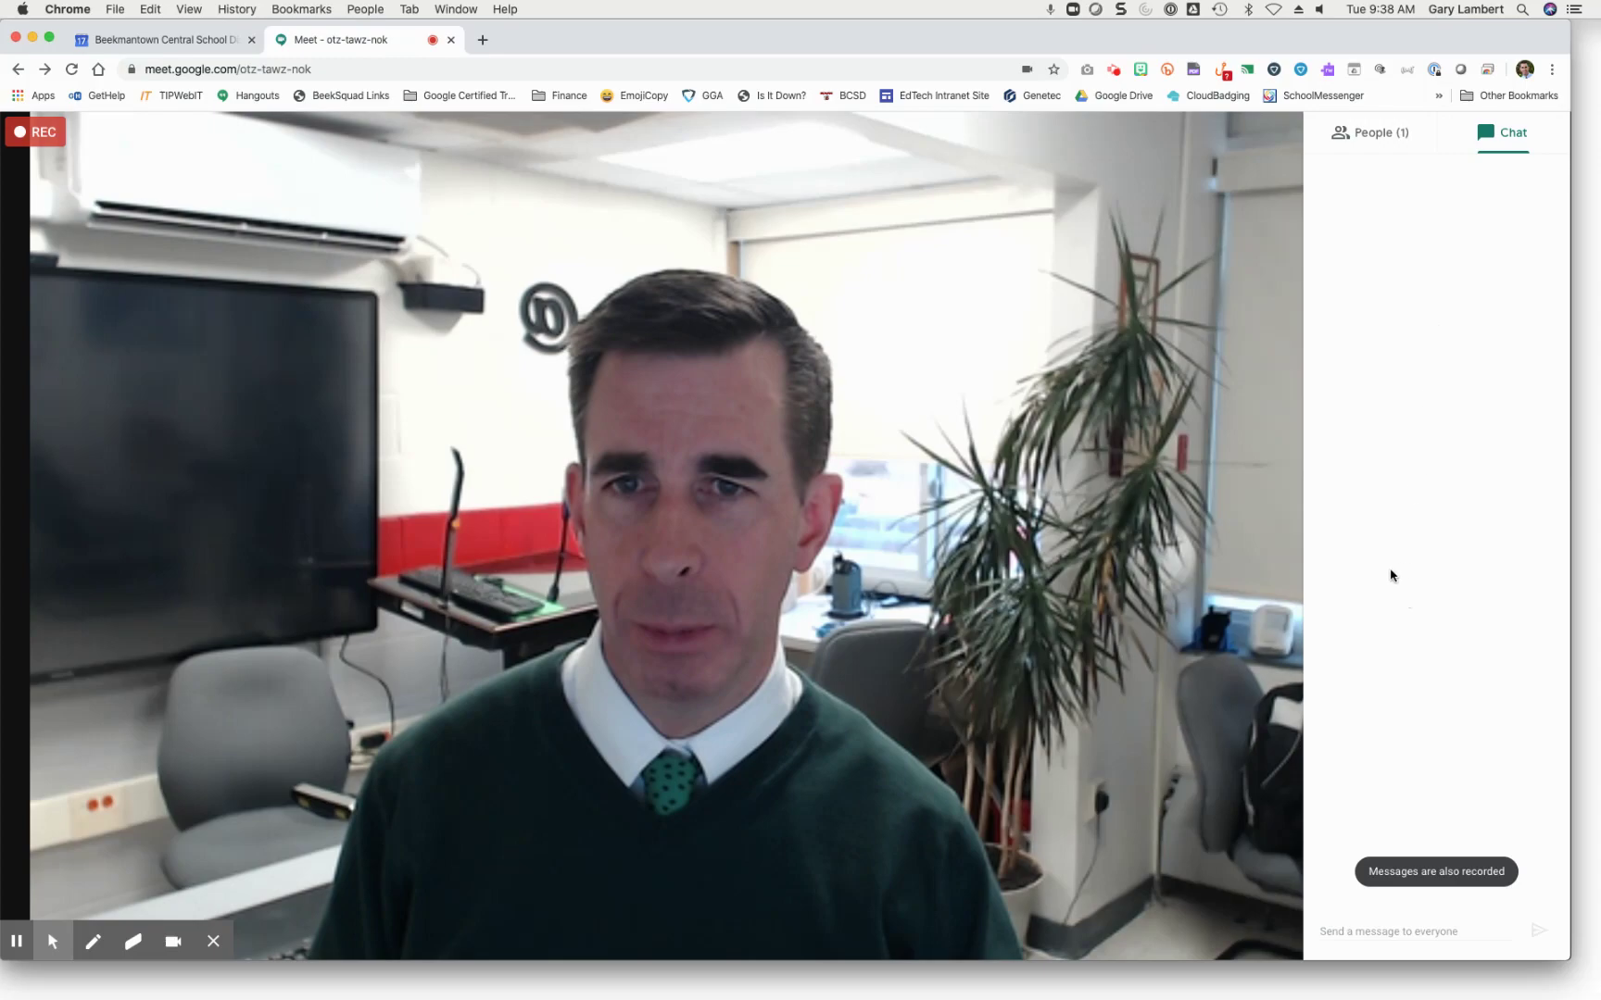
left_click(1401, 932)
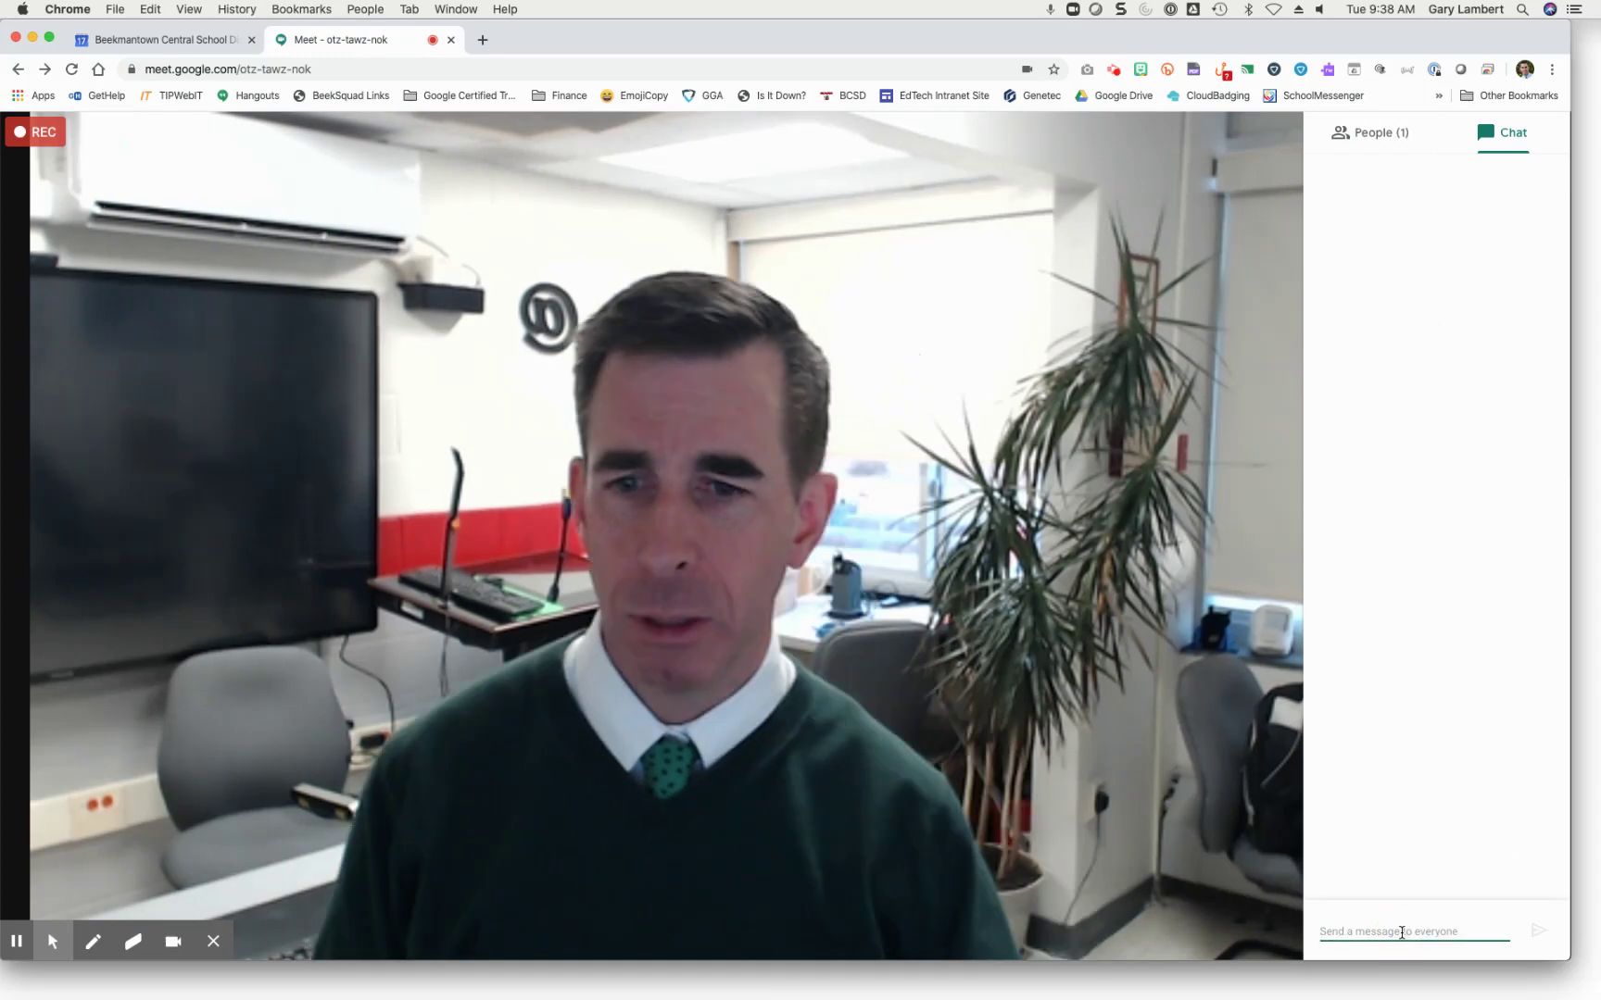
type("chat here.")
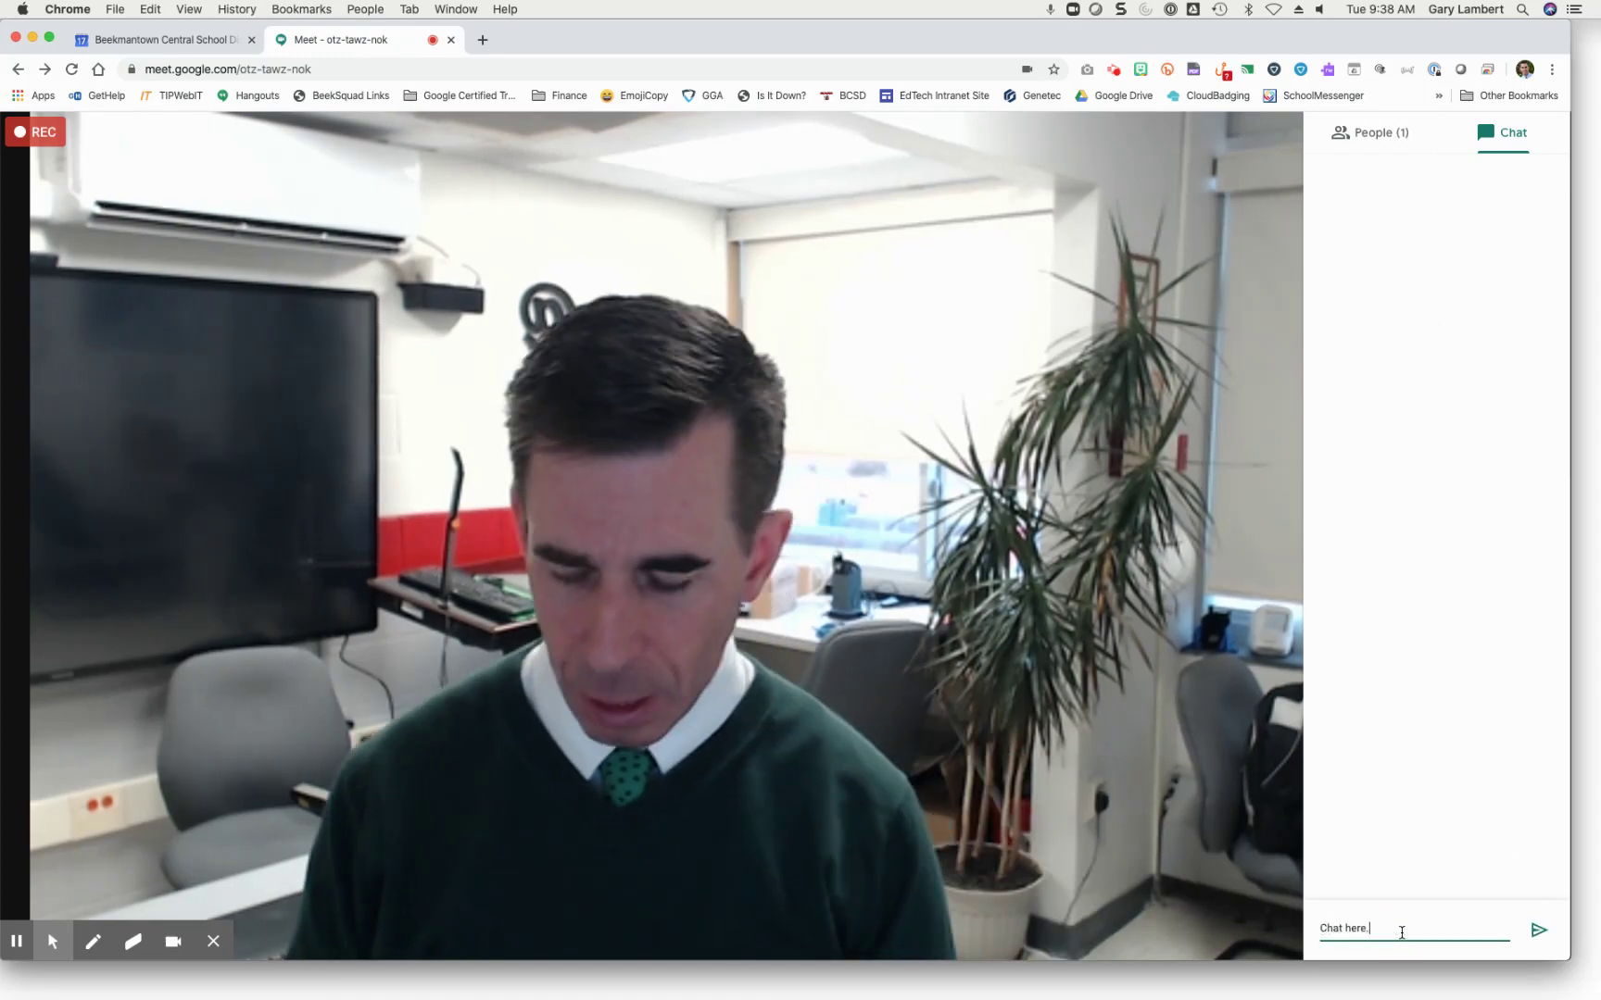
key("Return")
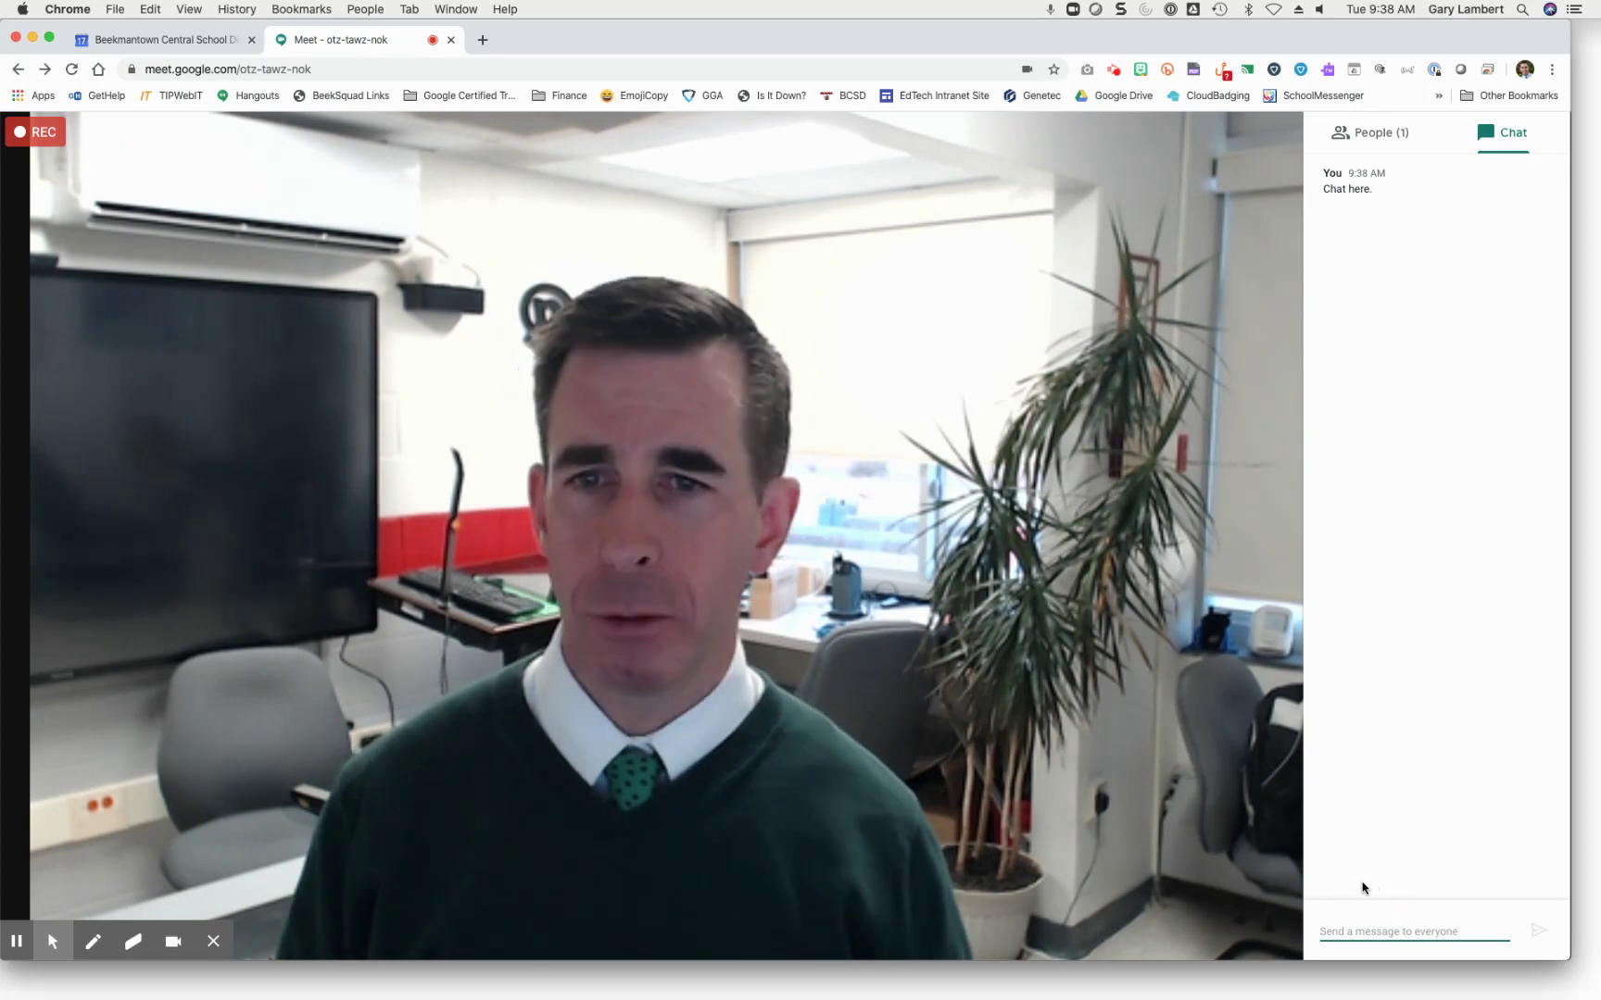
left_click(1204, 705)
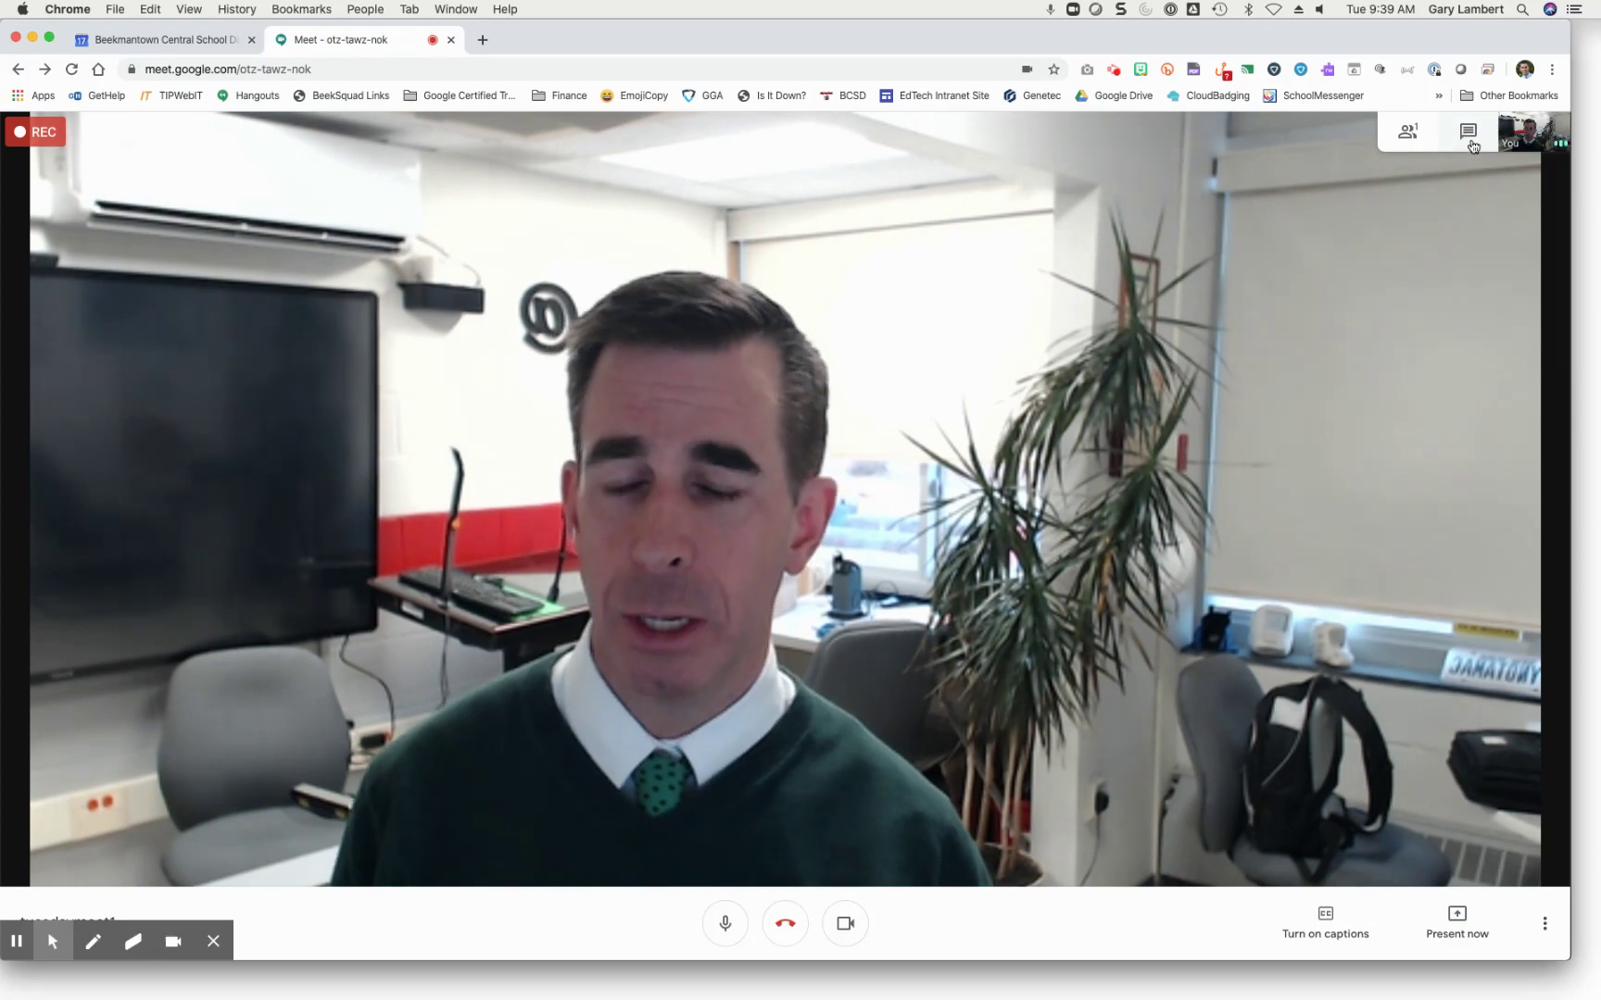
Step: Post a '?' message to the chat and close the chat panel
left_click(1473, 146)
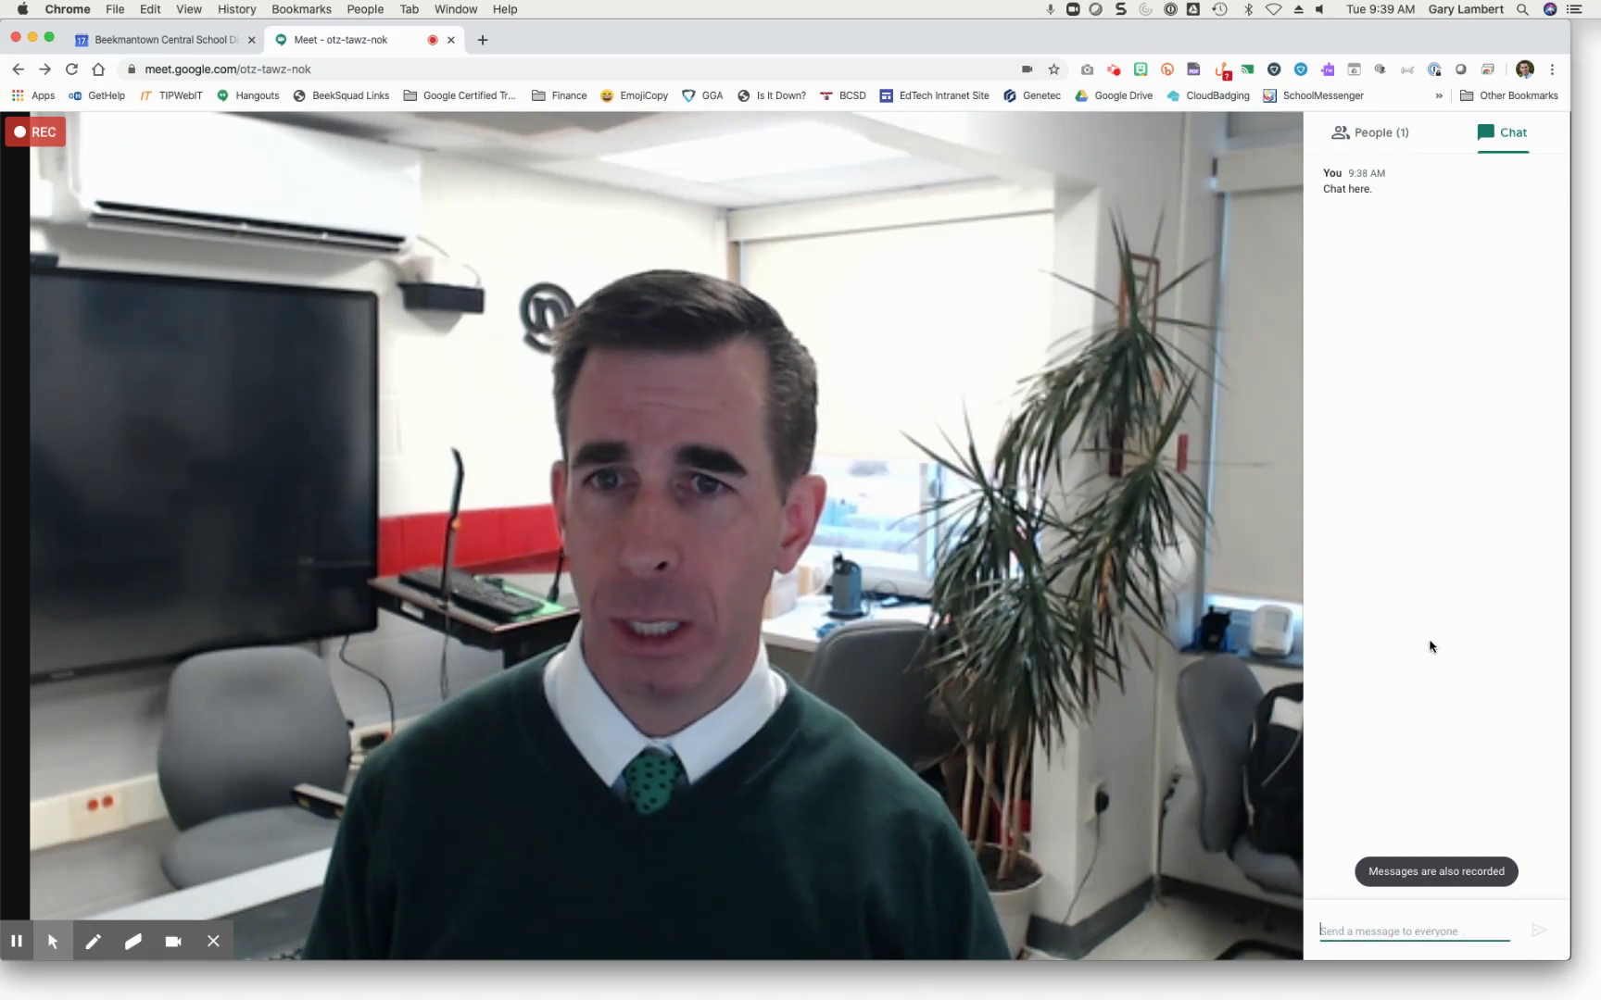
type("T")
key("Return")
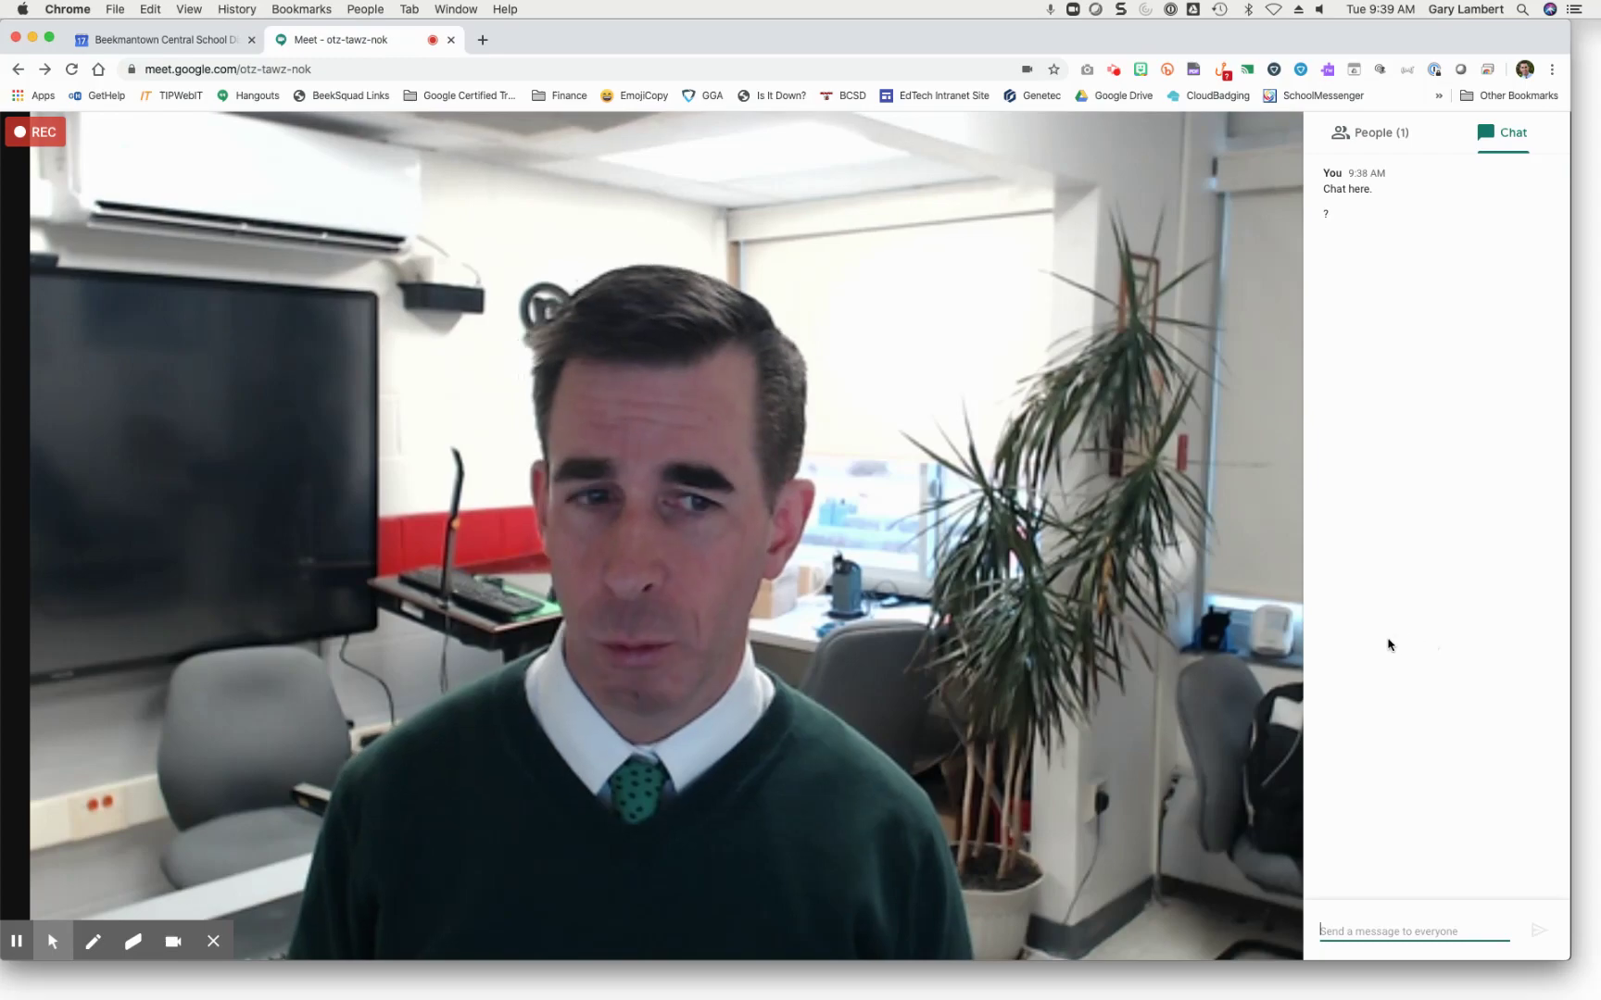
left_click(1146, 795)
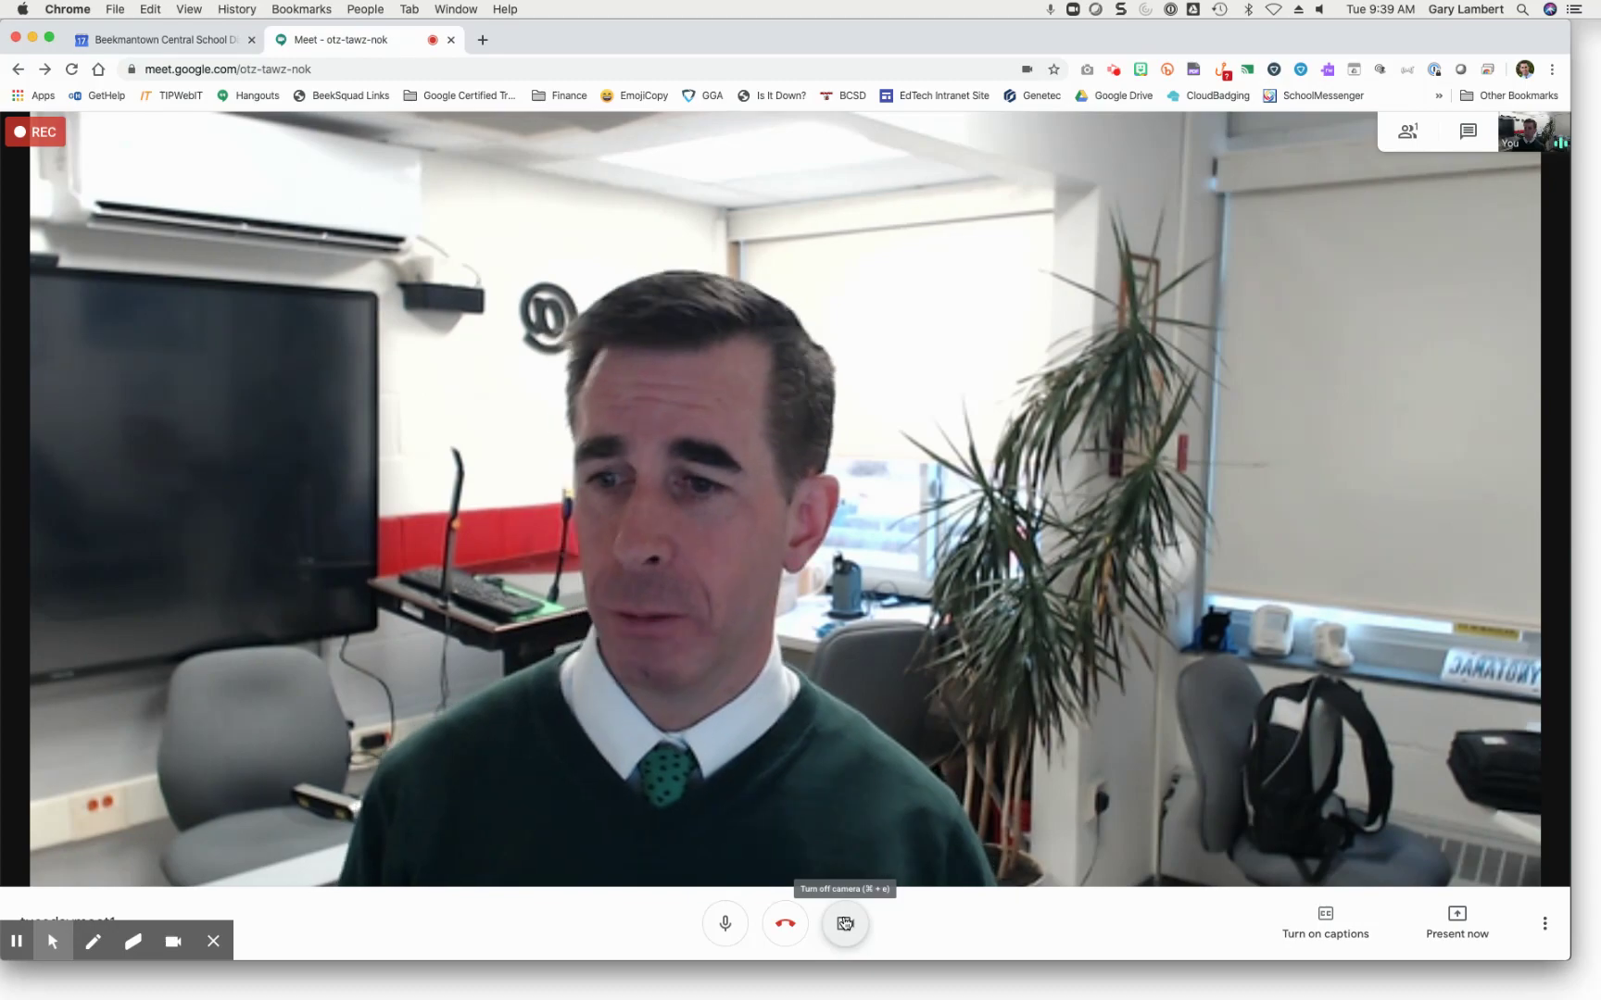
left_click(844, 923)
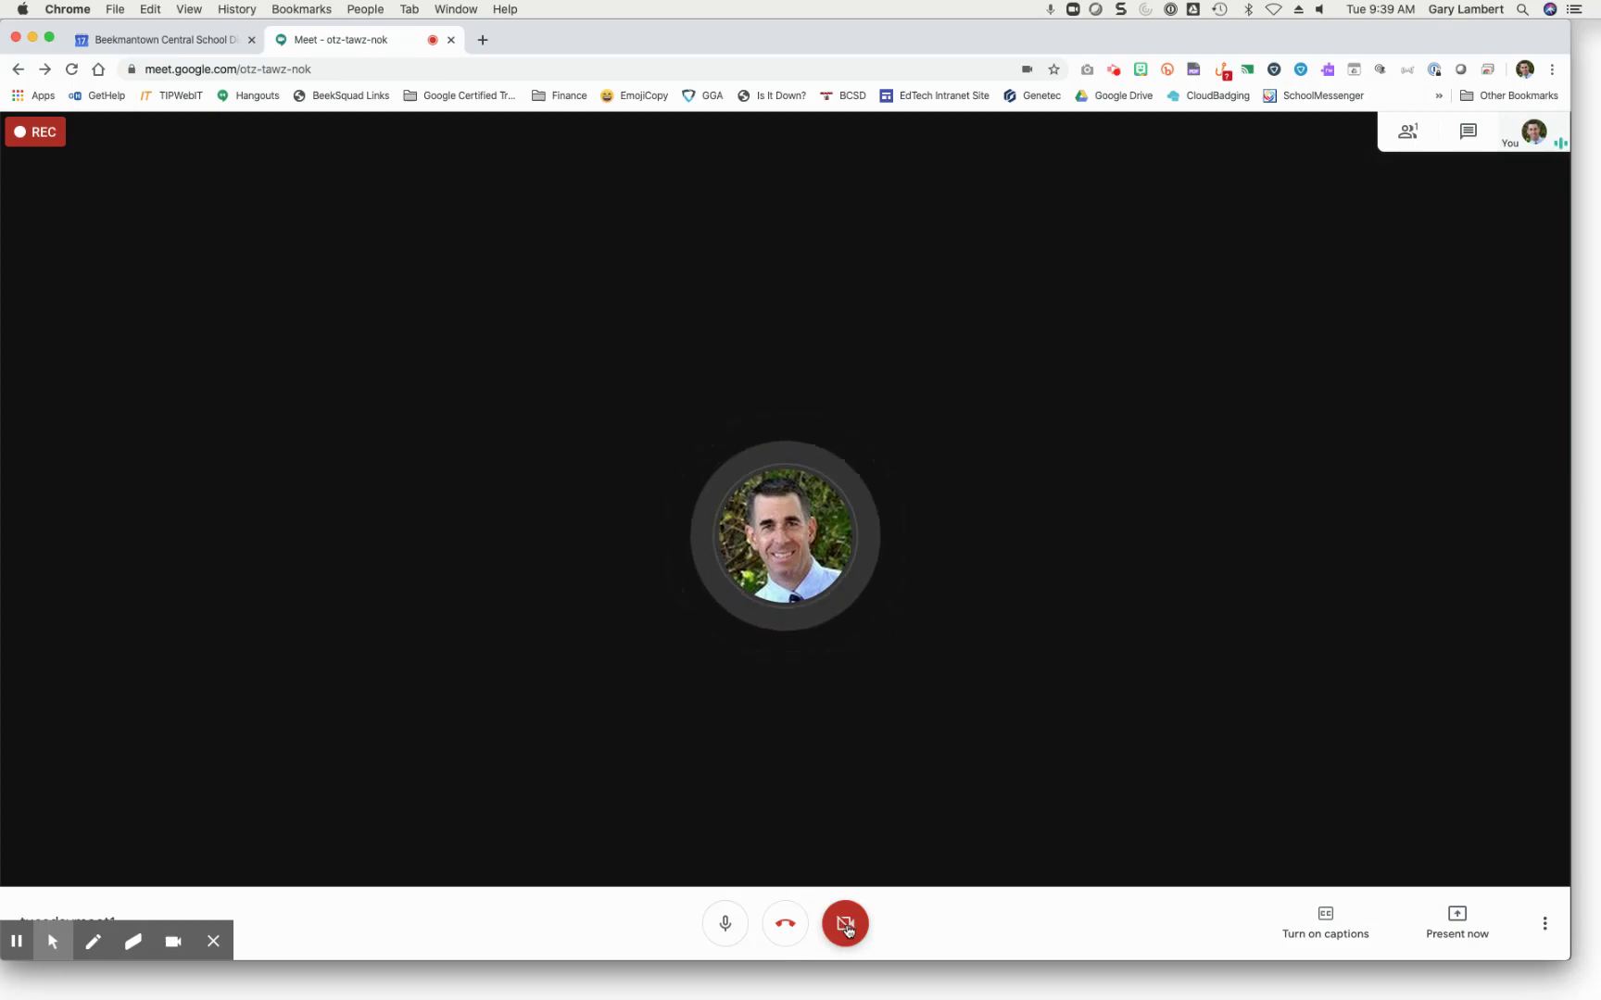
left_click(846, 926)
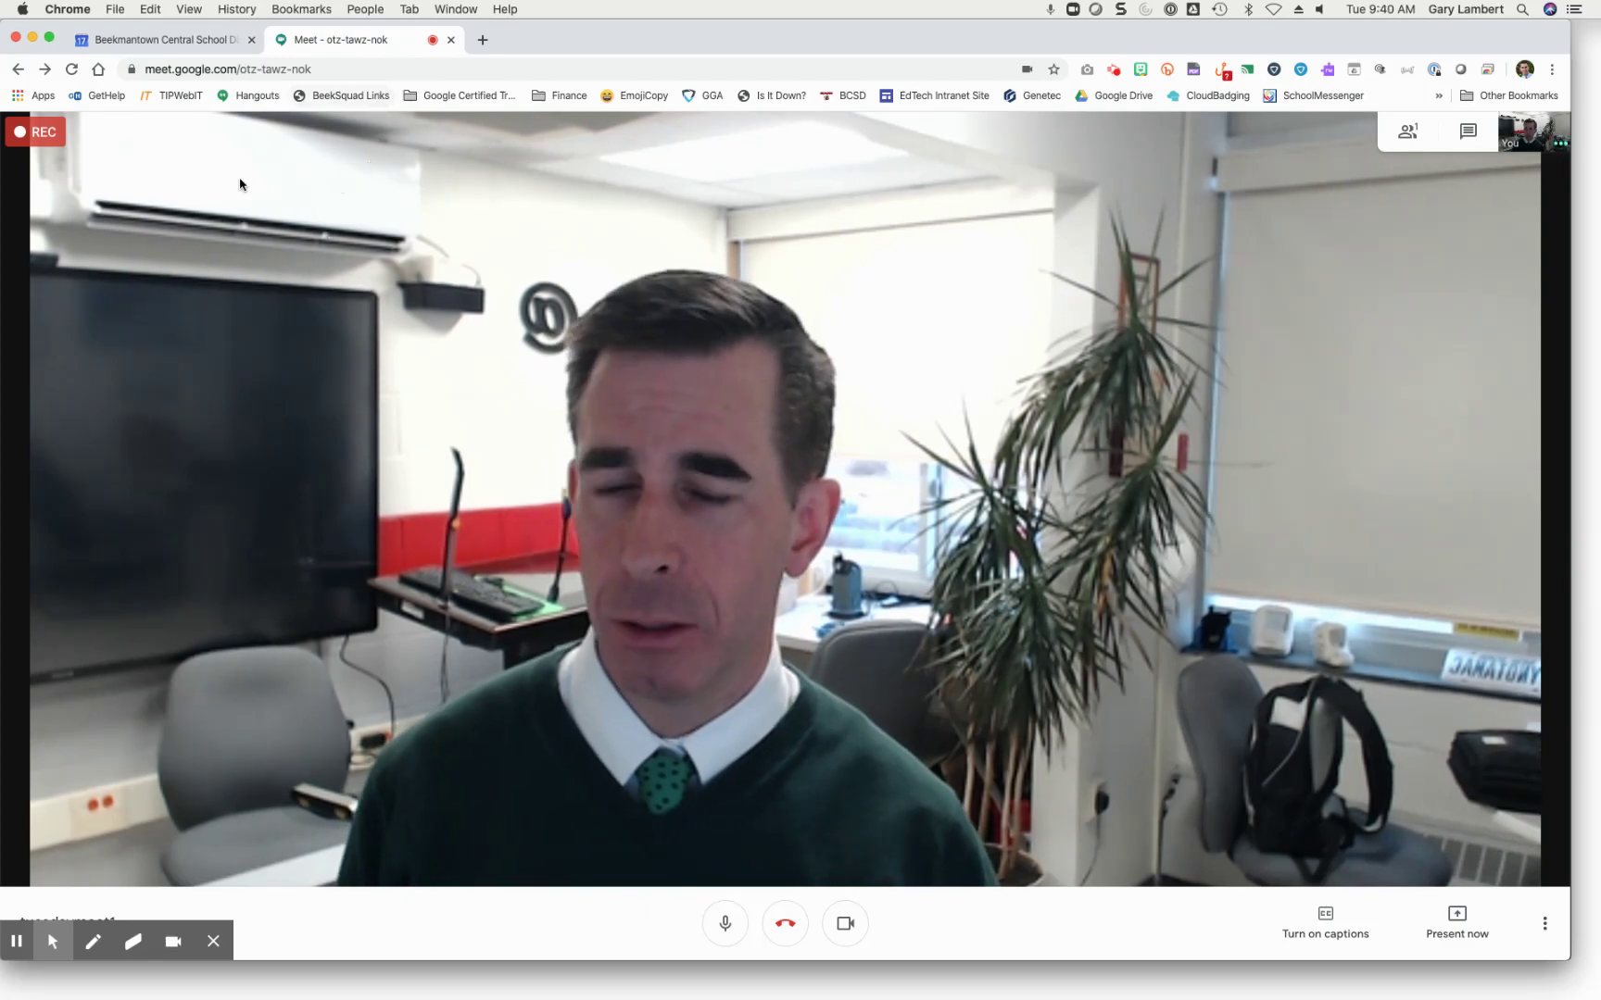
Step: Stop and confirm ending the recording, then close the Meet tab to return to Calendar
left_click(1544, 923)
left_click(1426, 586)
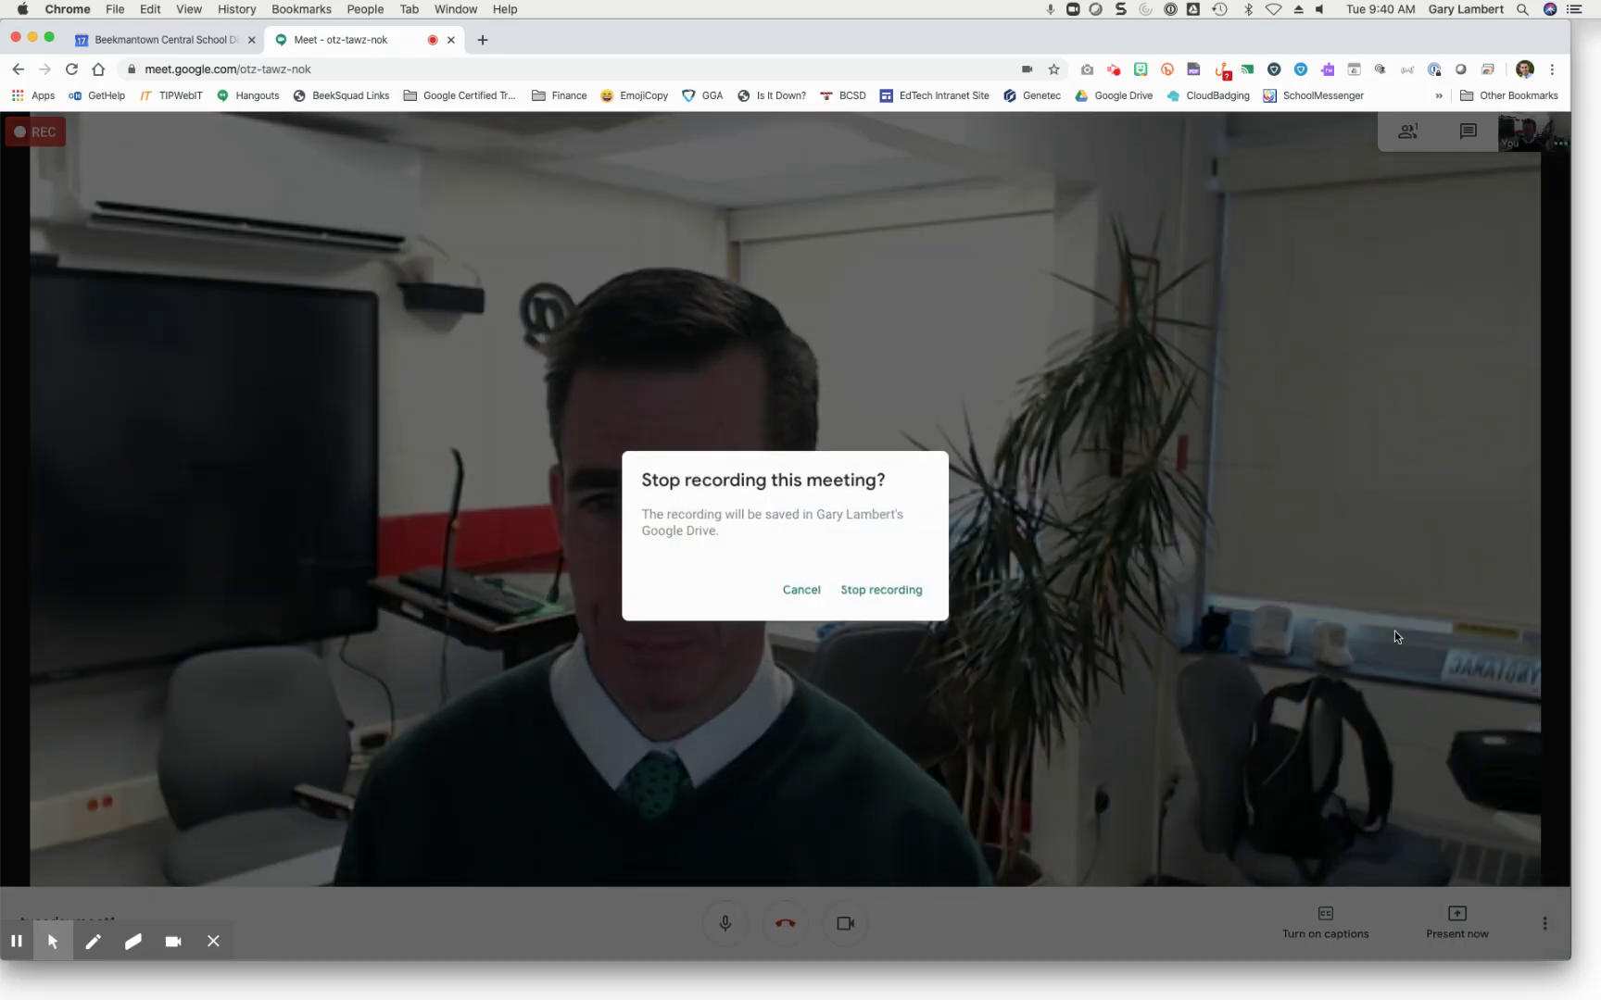
left_click(863, 593)
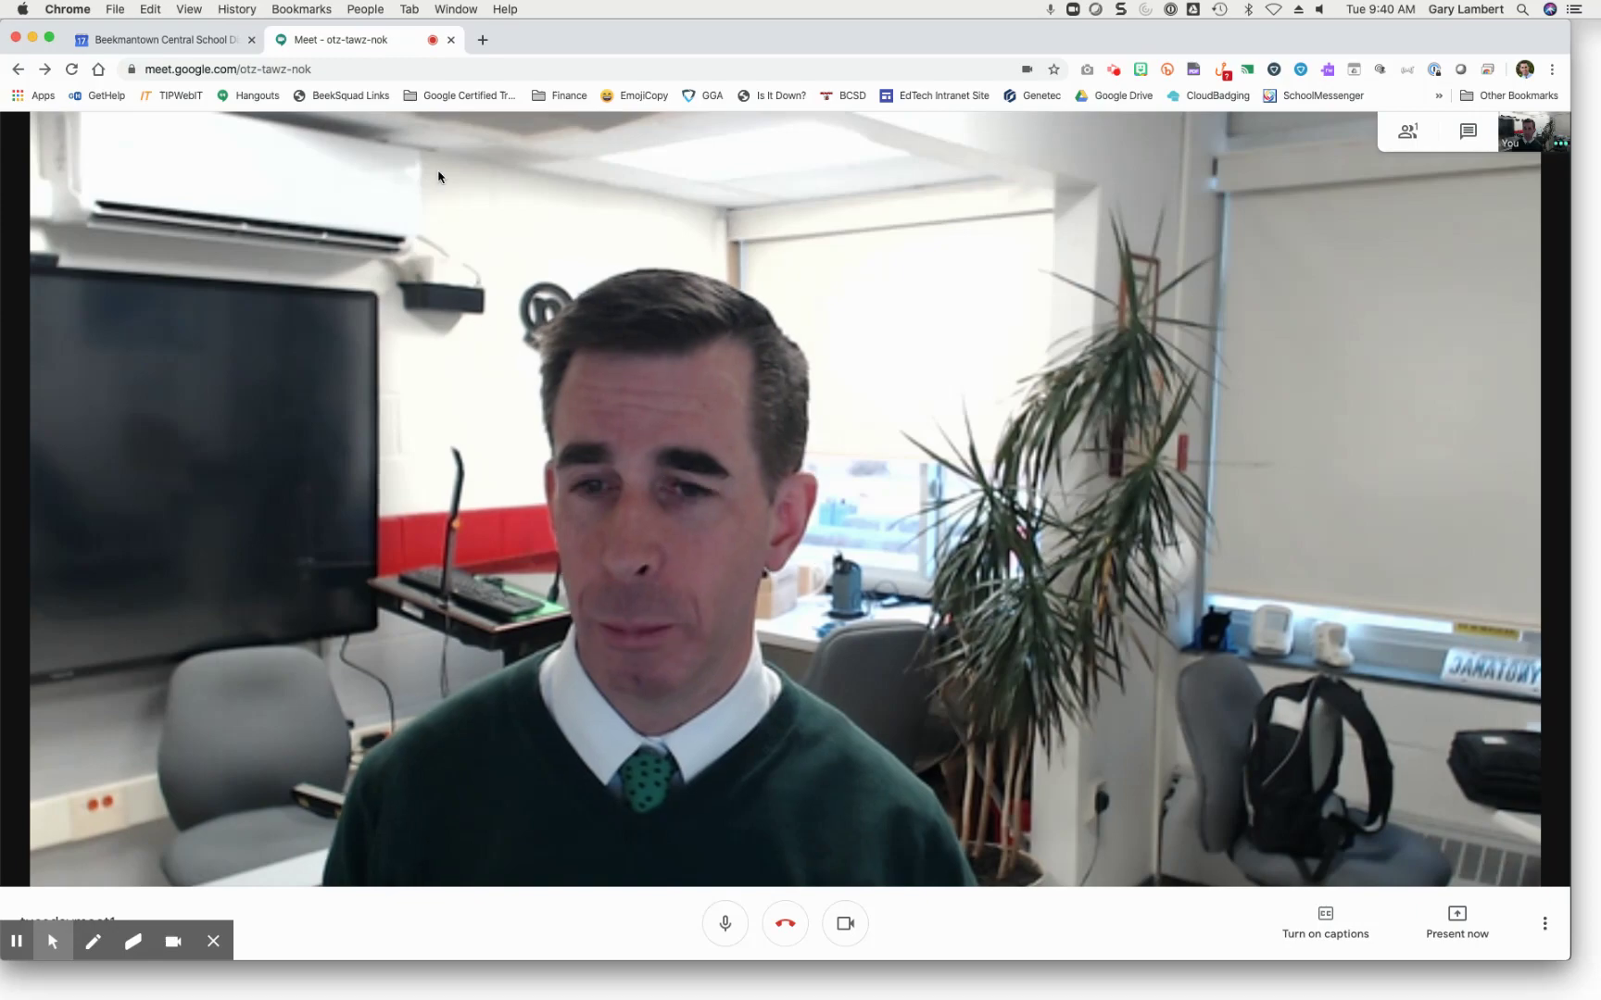
left_click(452, 42)
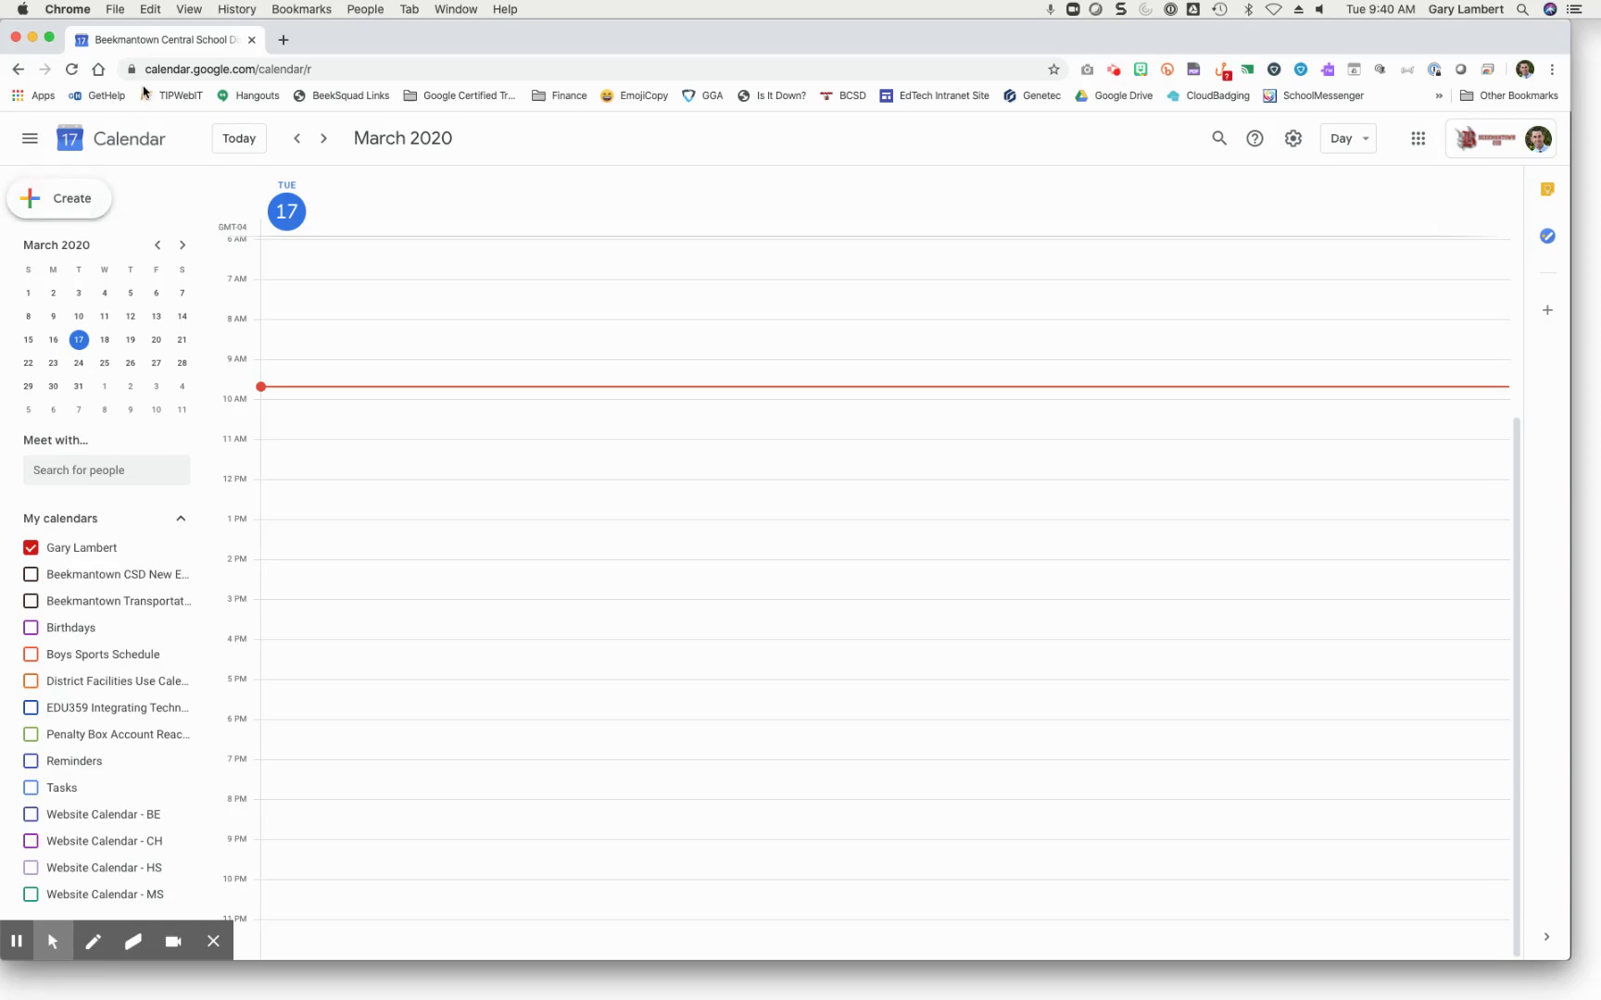
Step: Create an event titled 'tuesday Meet 2' and open its full details editor
left_click(79, 210)
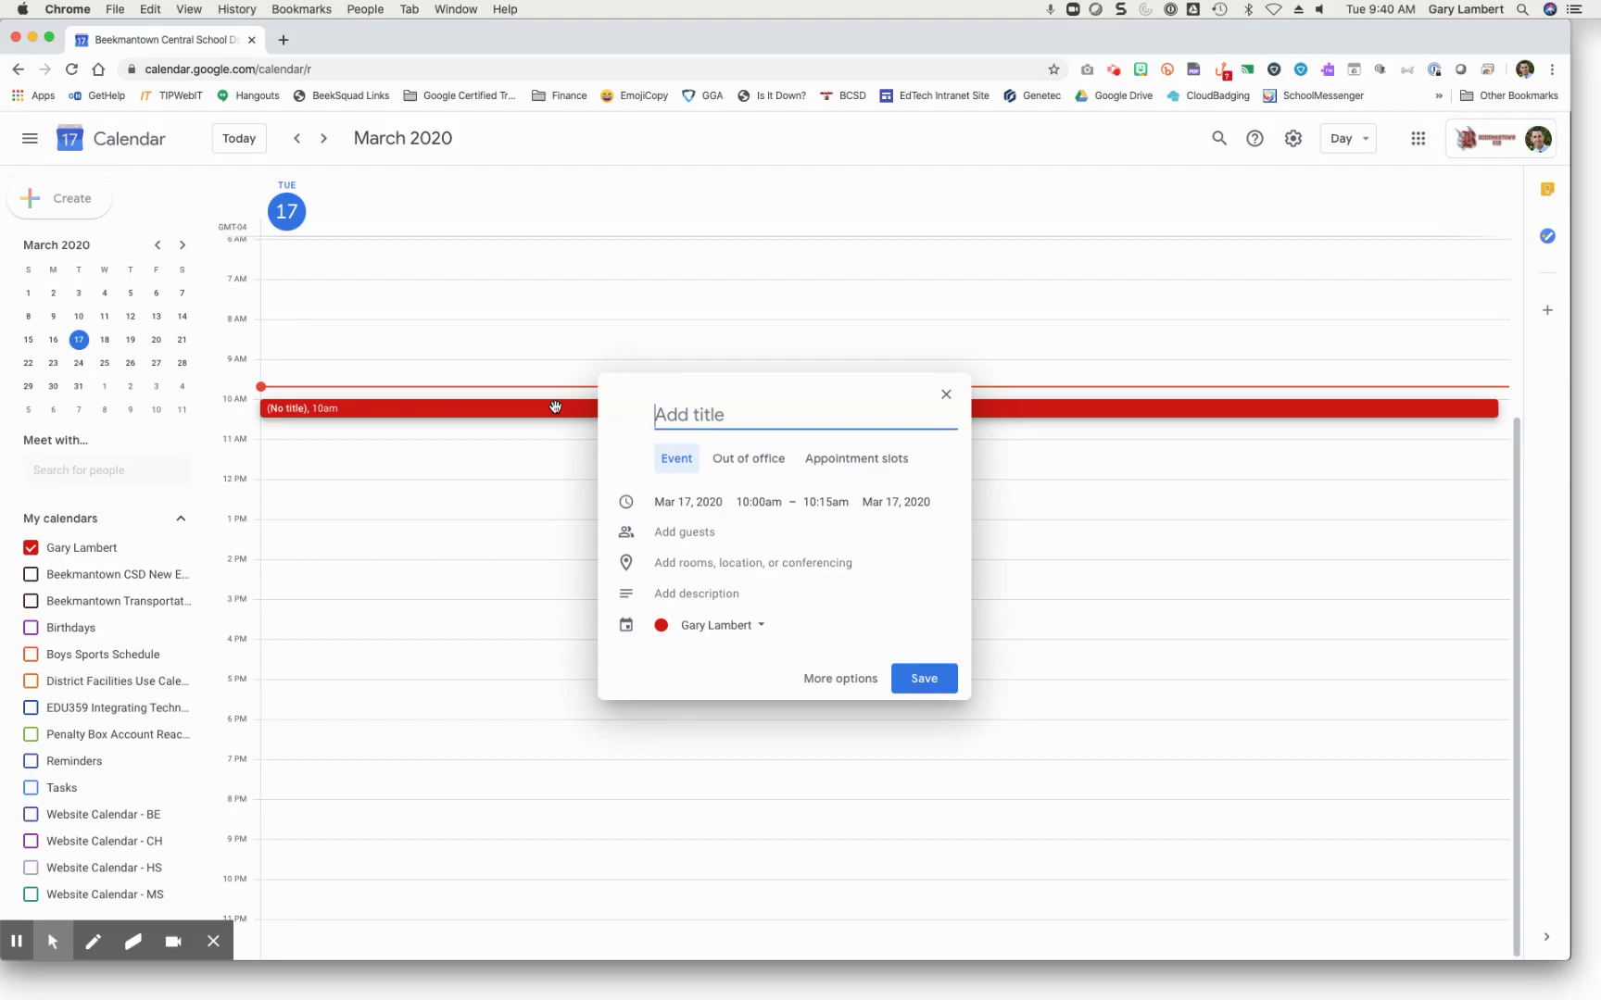
type("tuesday Meet 2")
left_click(840, 679)
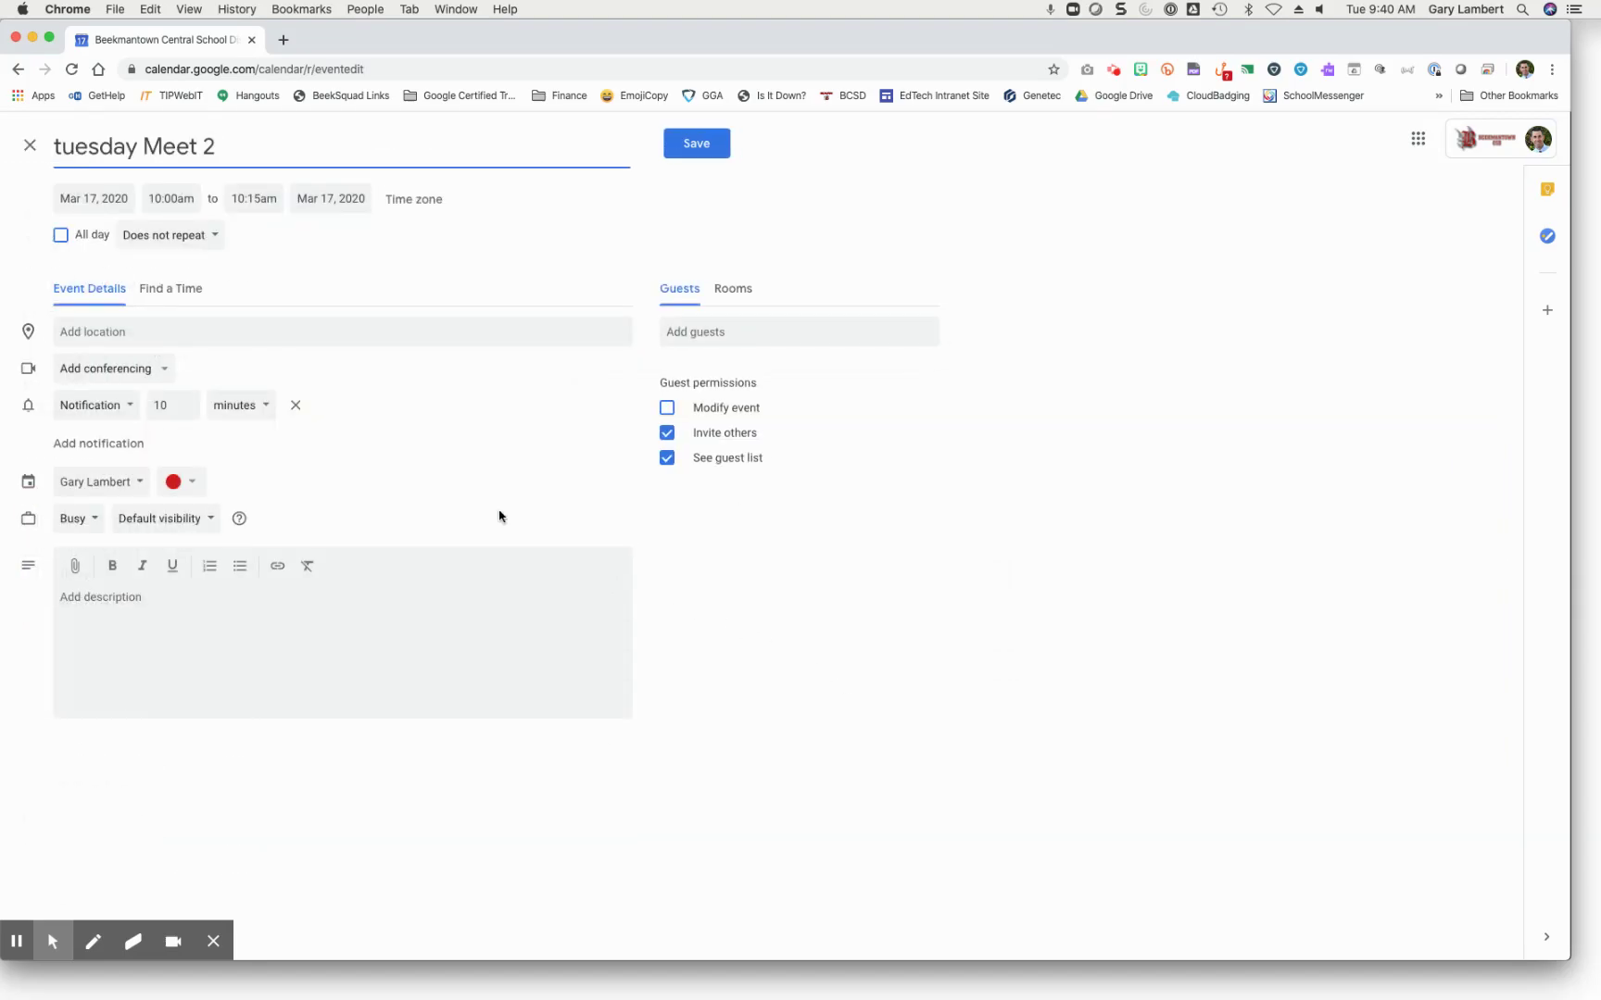
Step: Add Hangouts Meet conferencing with a live stream to the event and save it
left_click(163, 371)
left_click(163, 414)
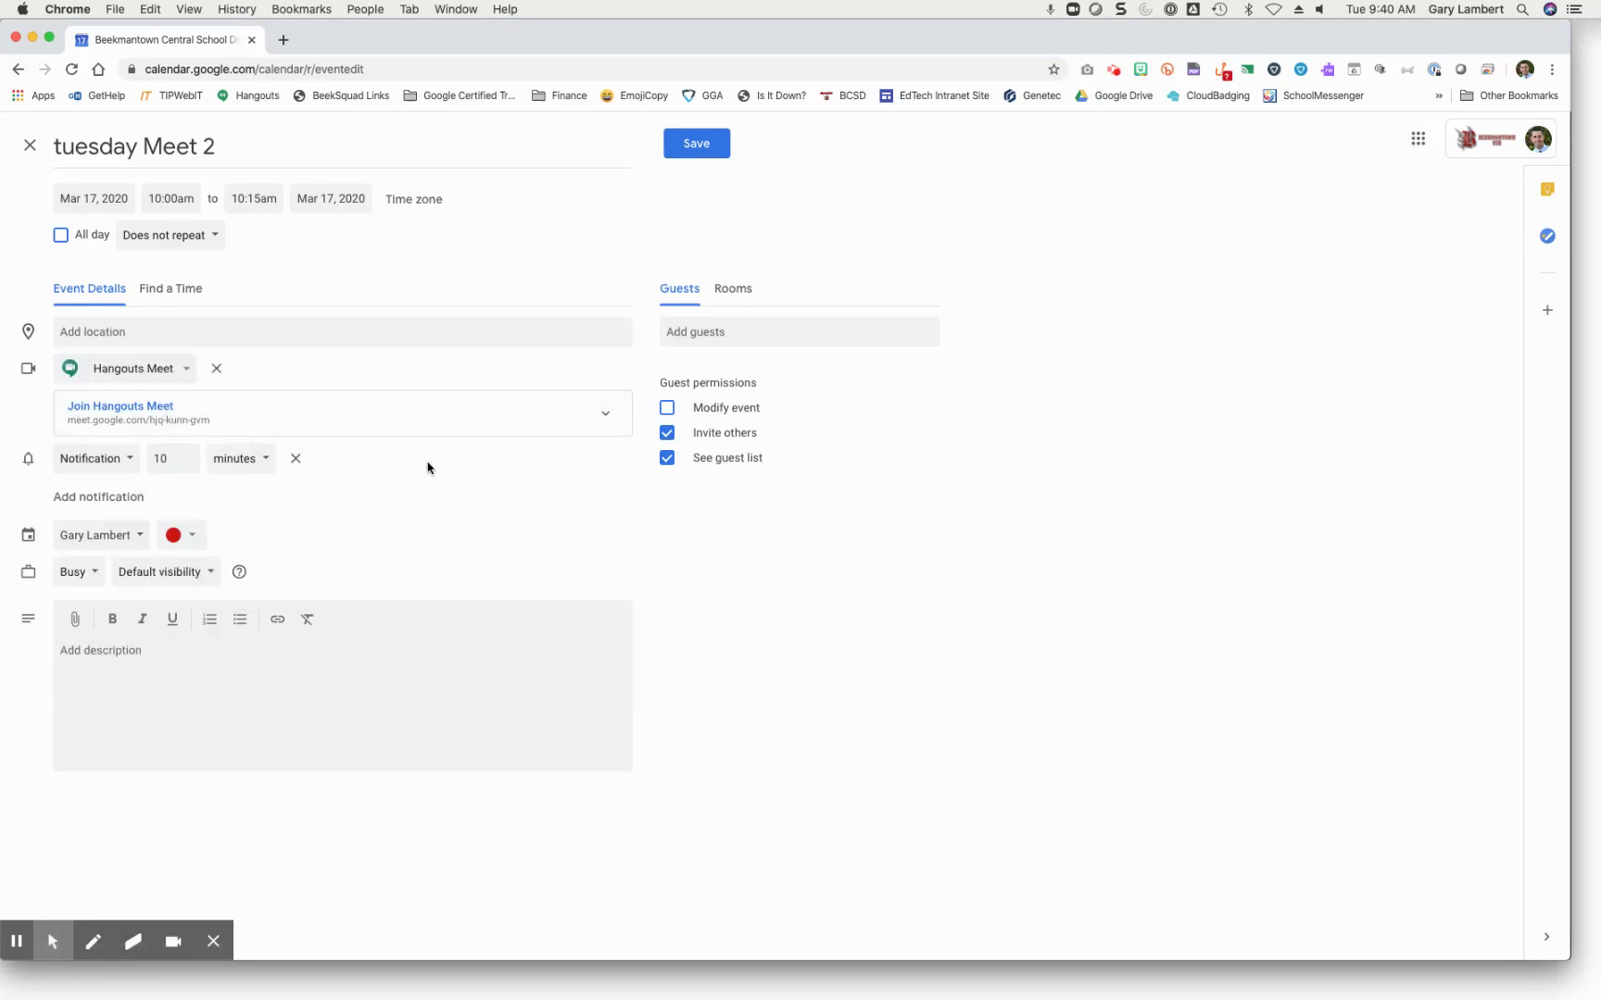
left_click(598, 417)
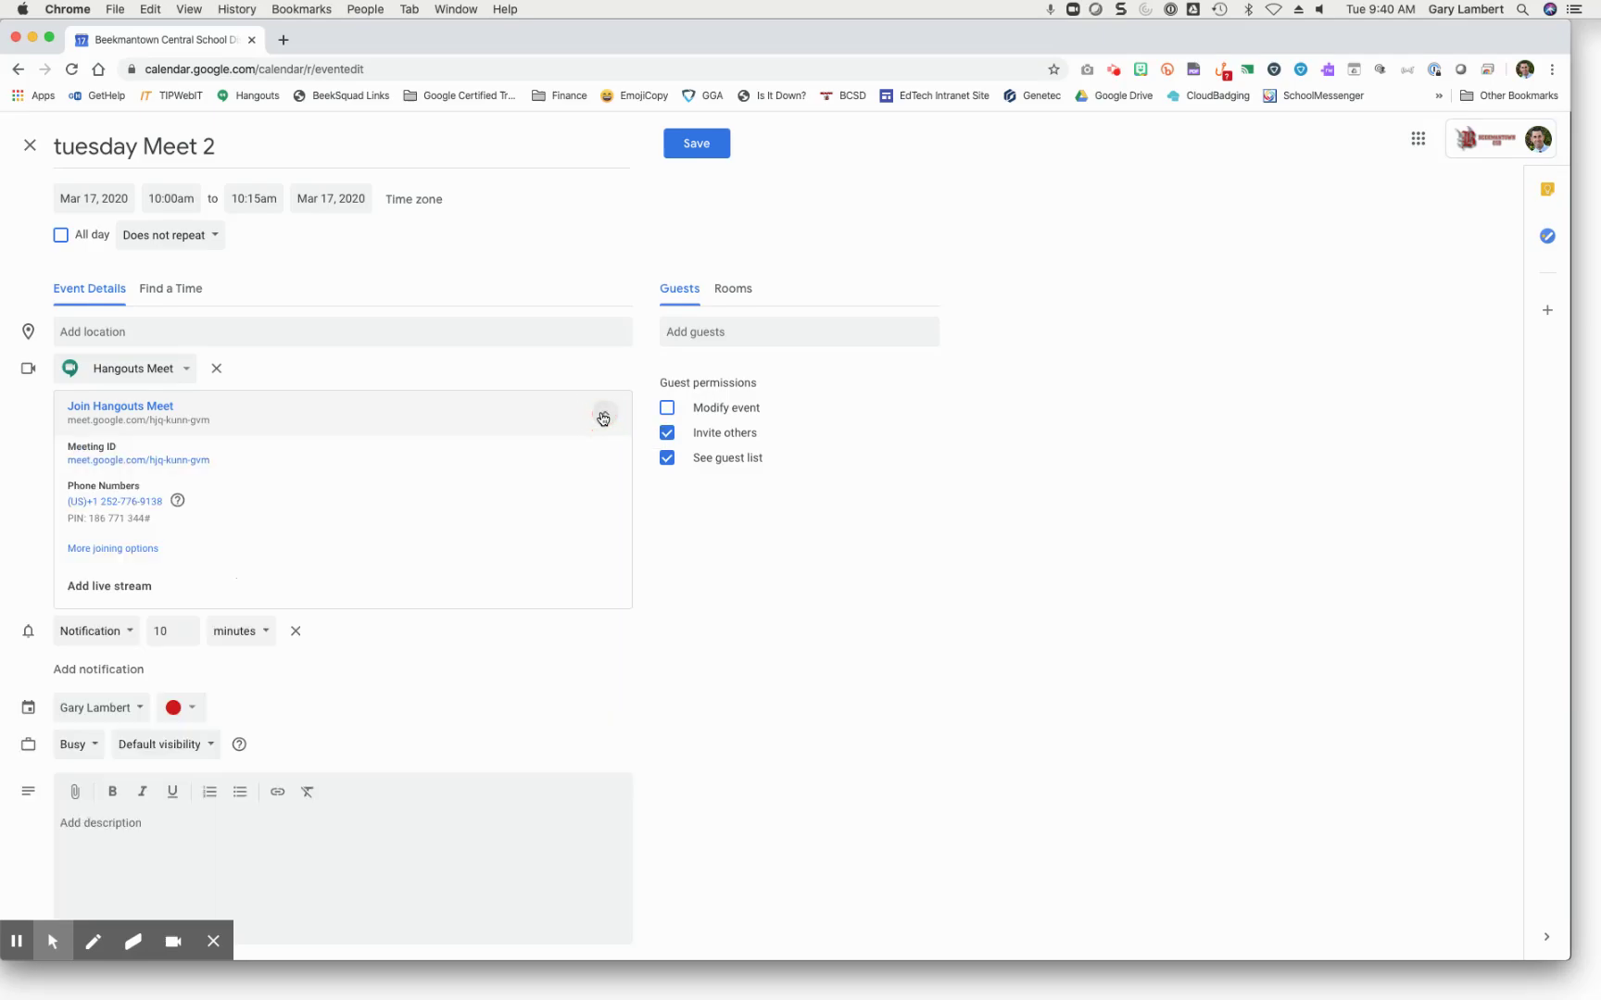
left_click(142, 587)
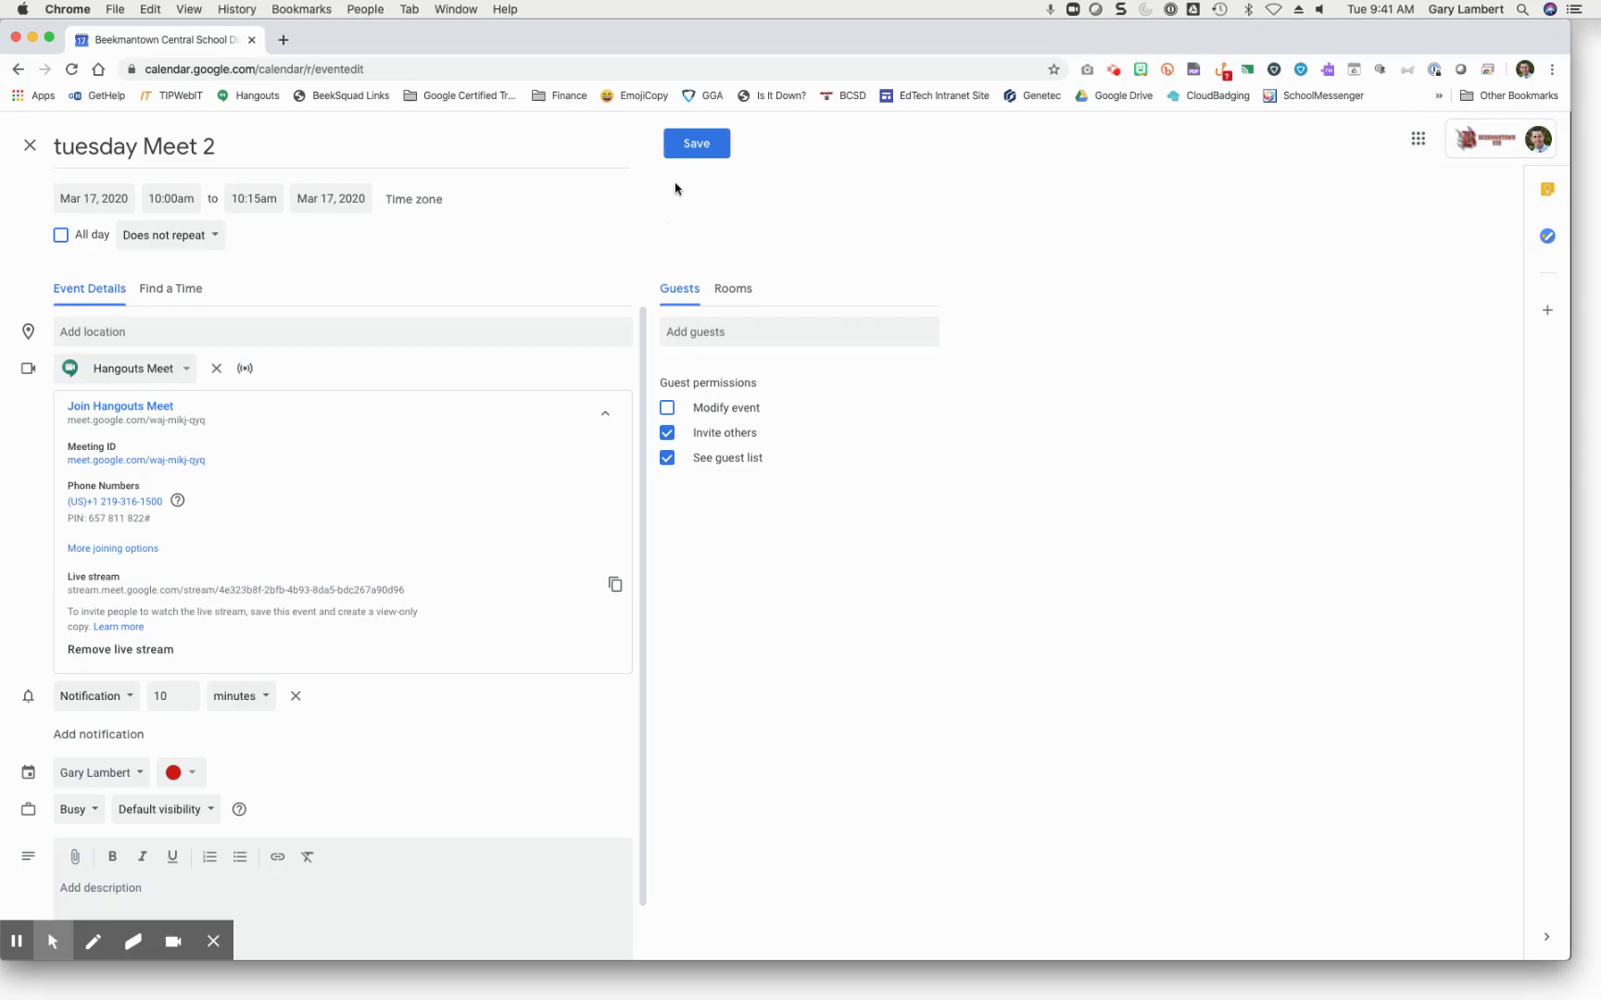
left_click(689, 150)
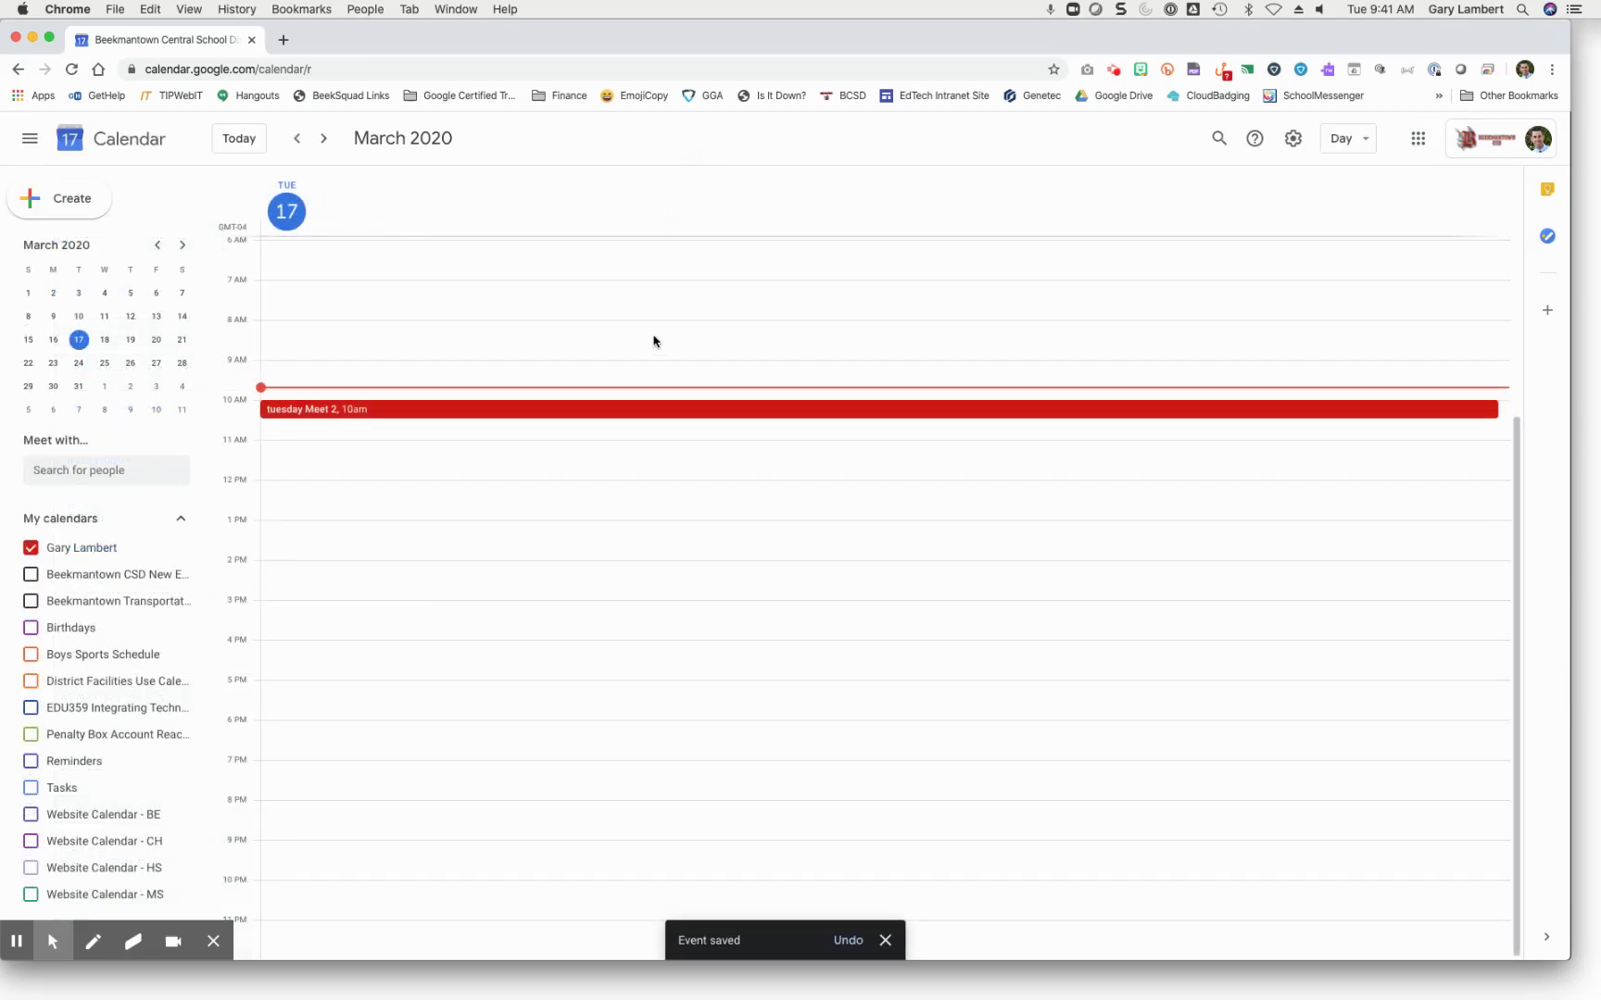
Step: Create a view-only live stream event for tuesday Meet 2 from its event menu
left_click(664, 411)
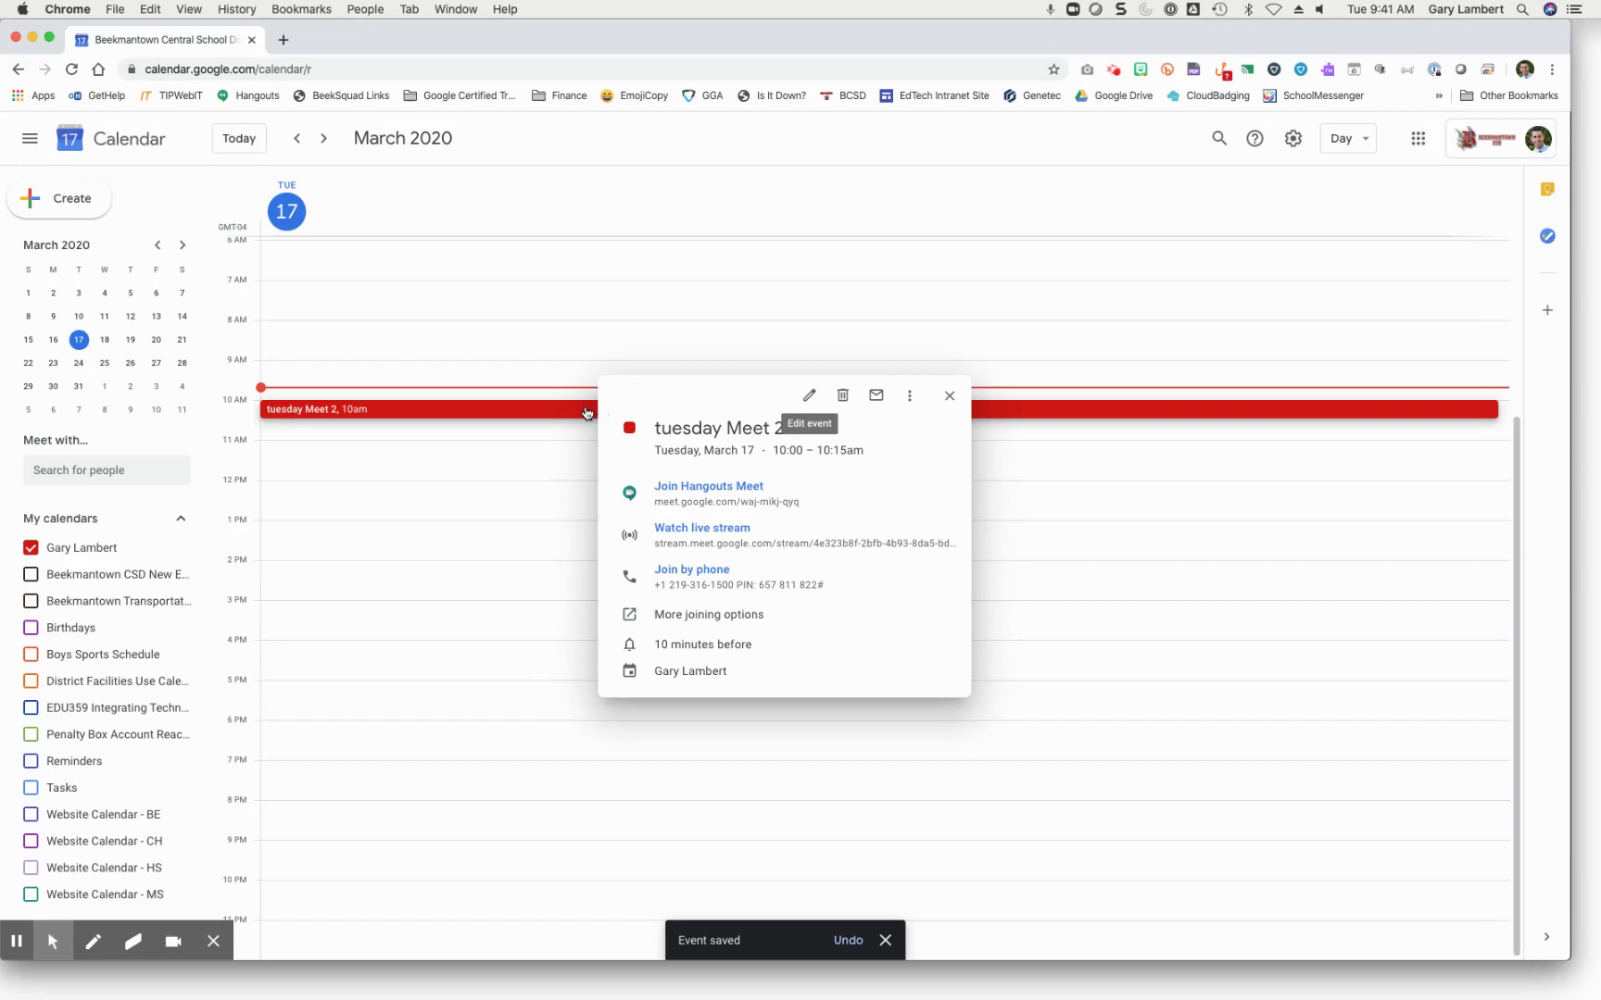
left_click(906, 397)
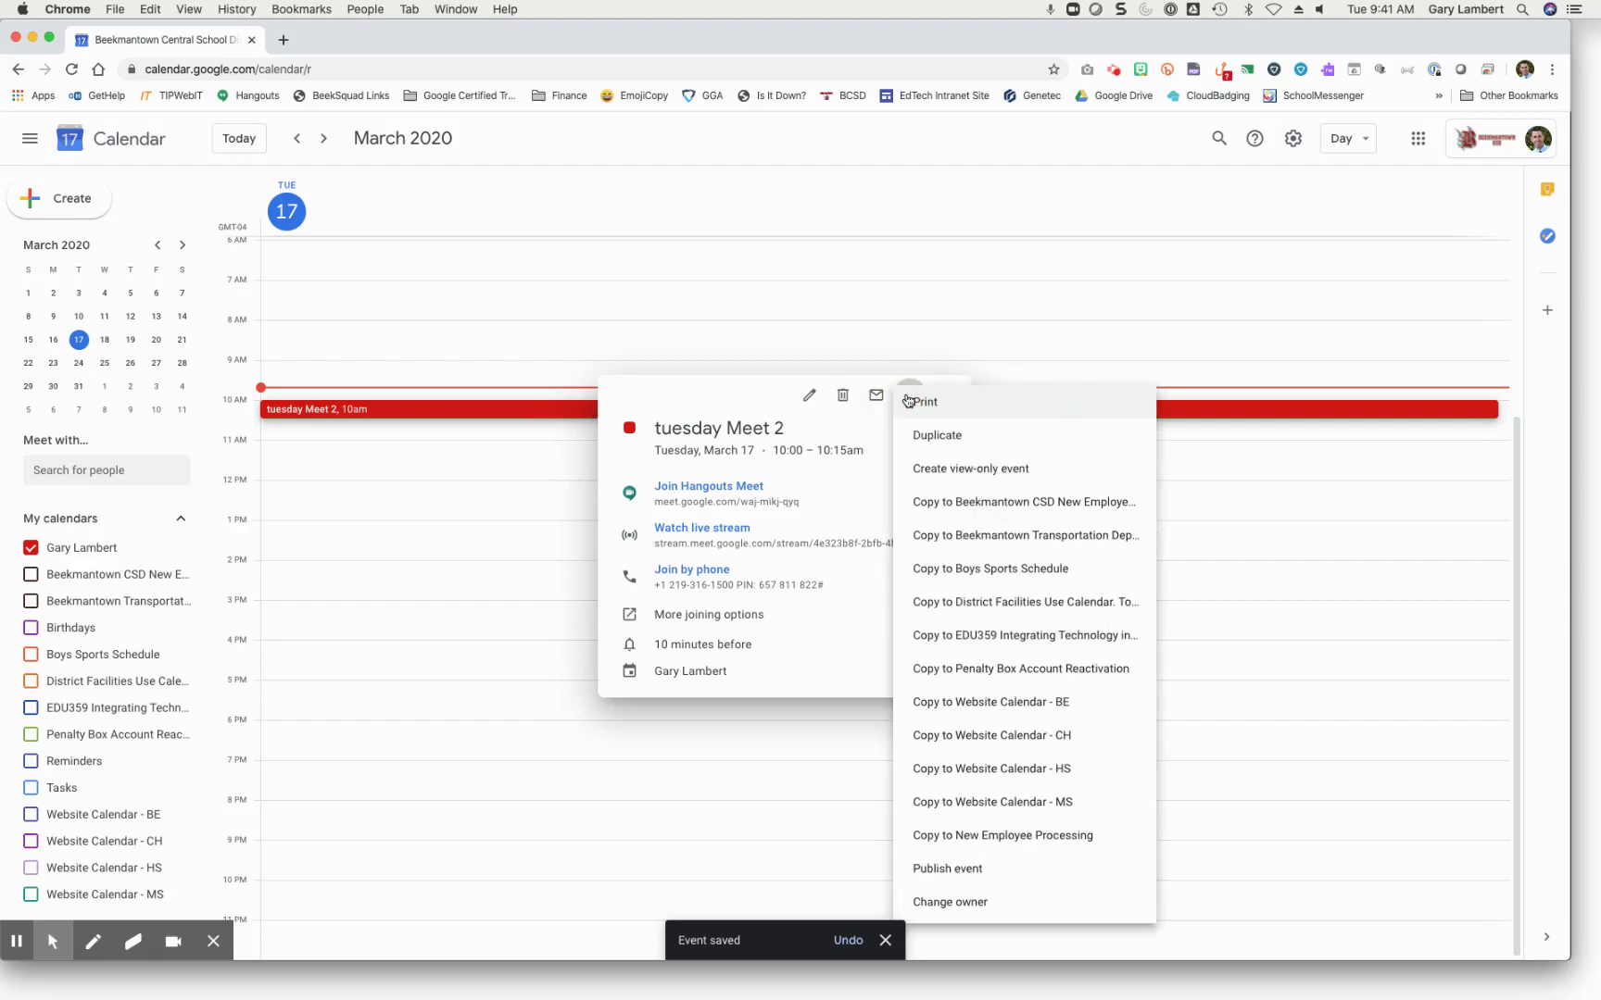
left_click(926, 476)
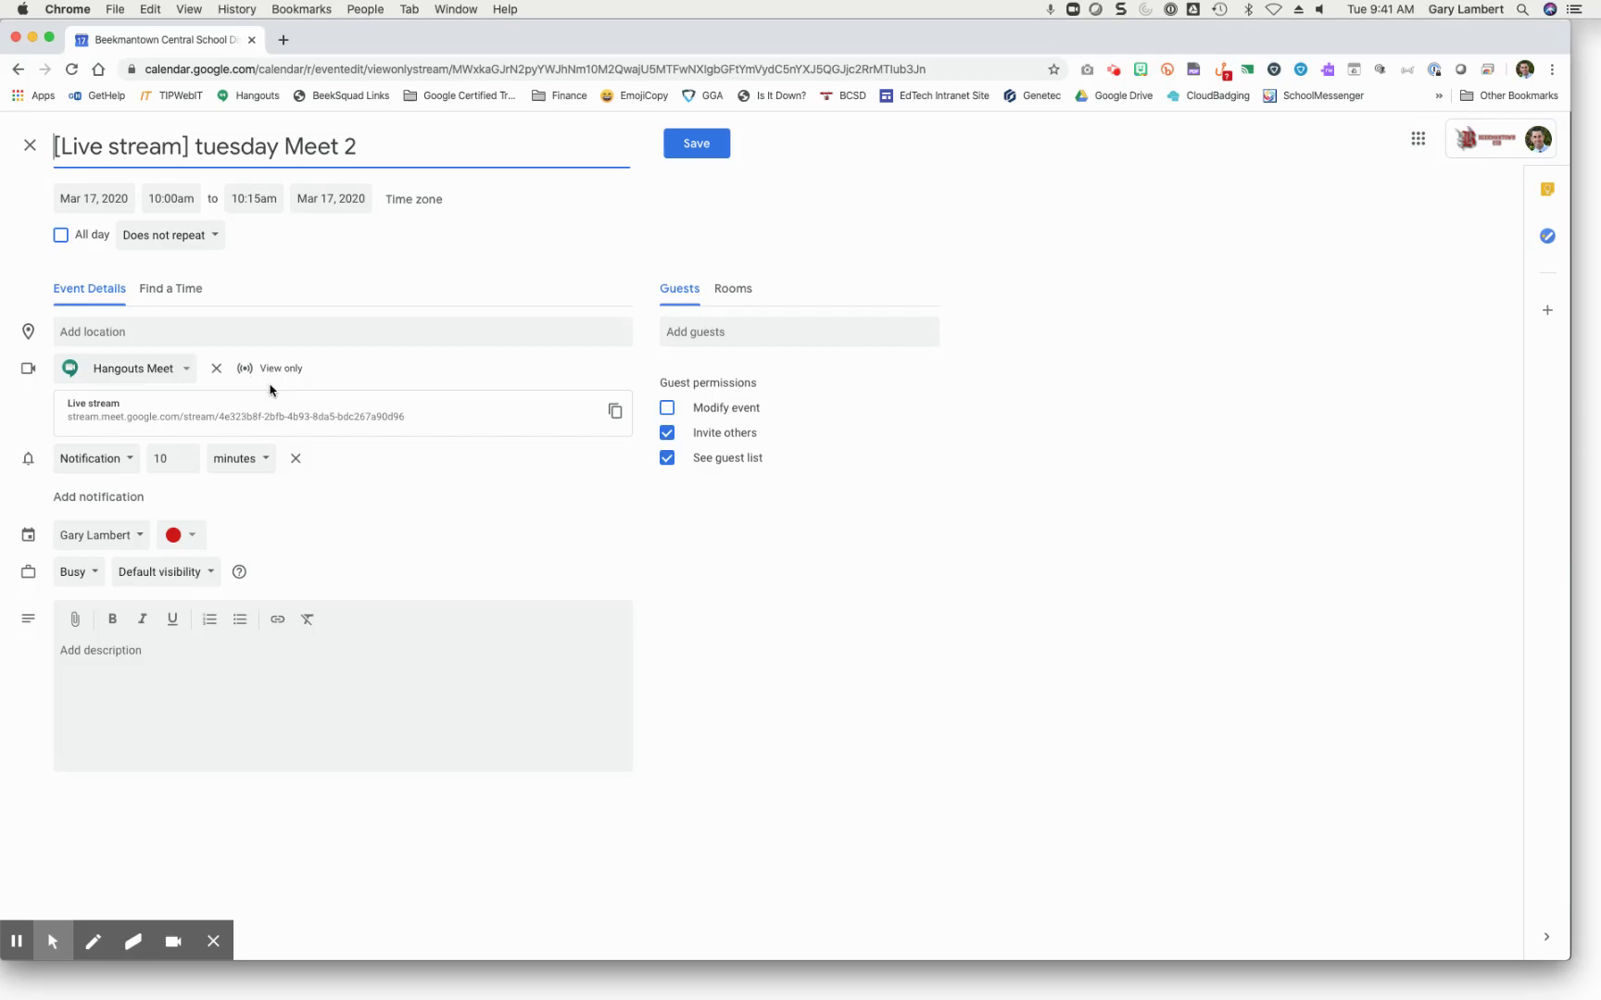
Step: Copy the live stream link and open the stream viewer page
left_click(428, 418)
left_click(585, 412)
left_click(615, 411)
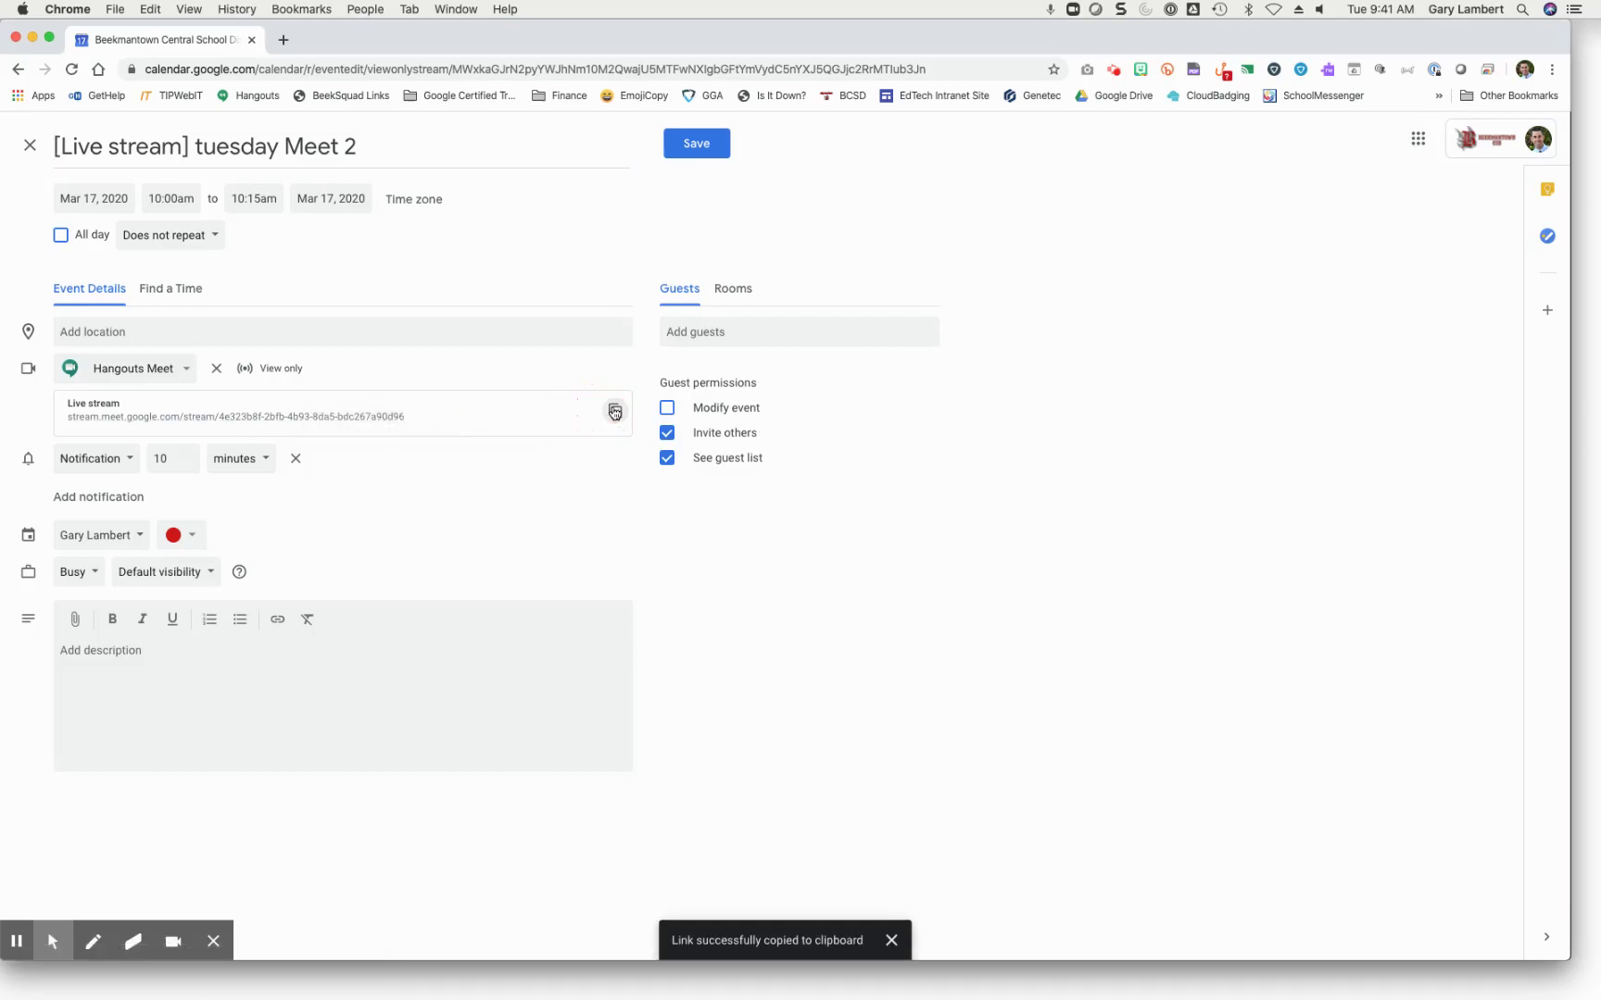
left_click(212, 418)
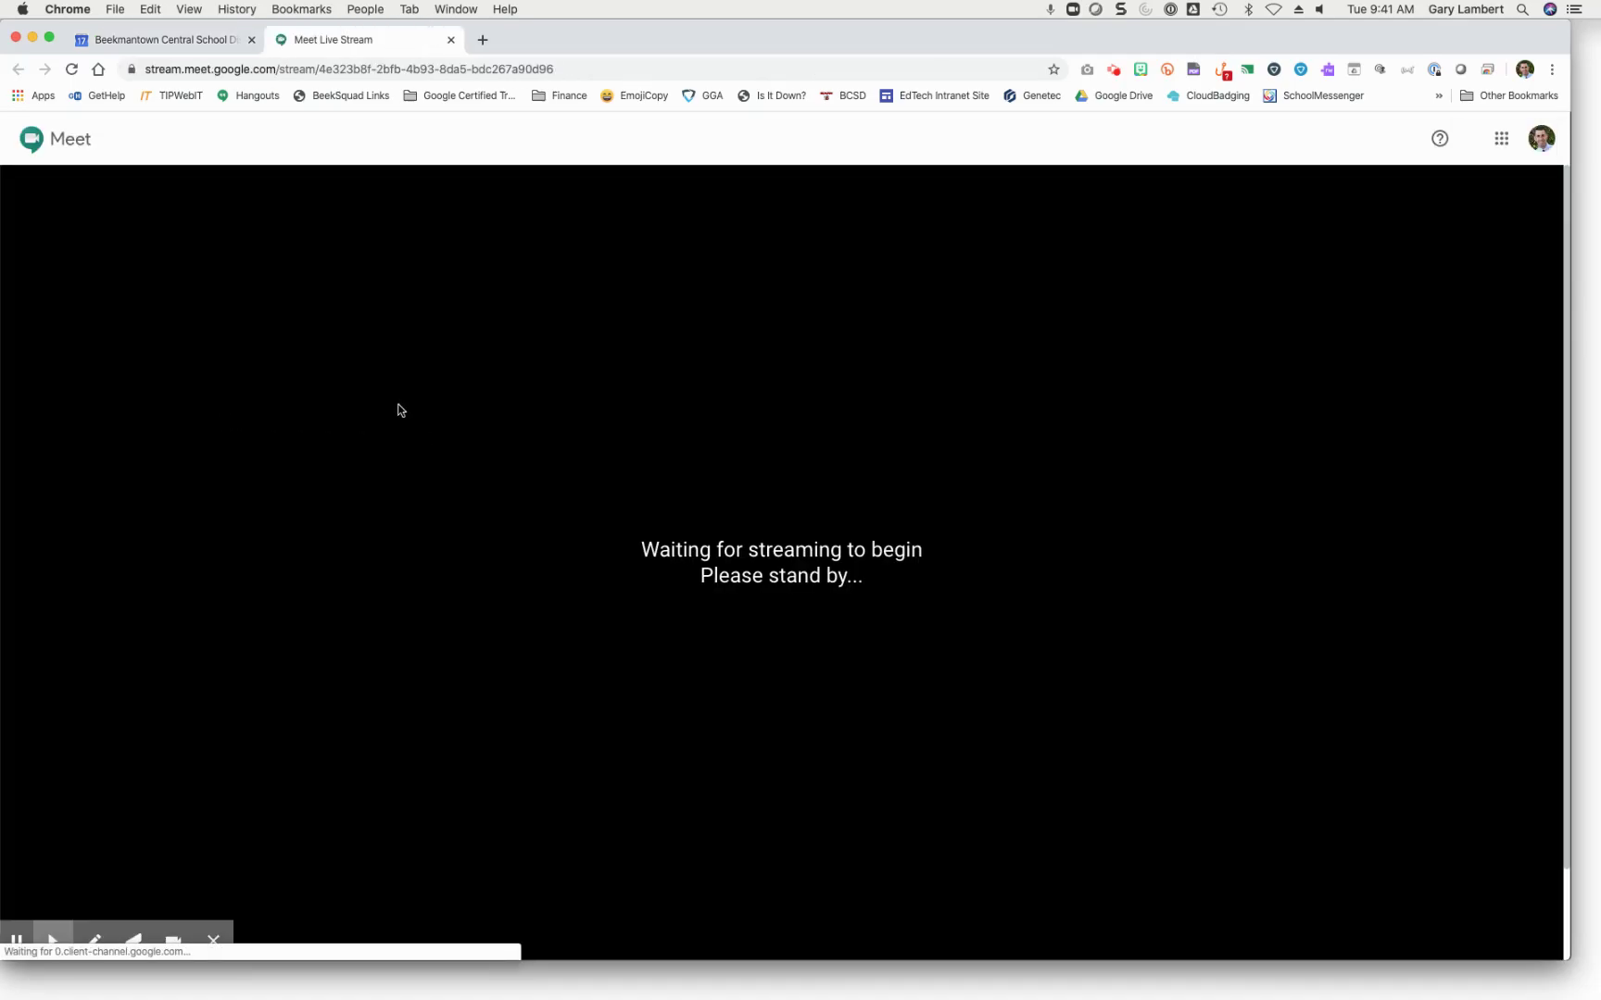
Step: Close the live stream viewer tab and load meet.google.com, which lists tuesday Meet 2
left_click(481, 43)
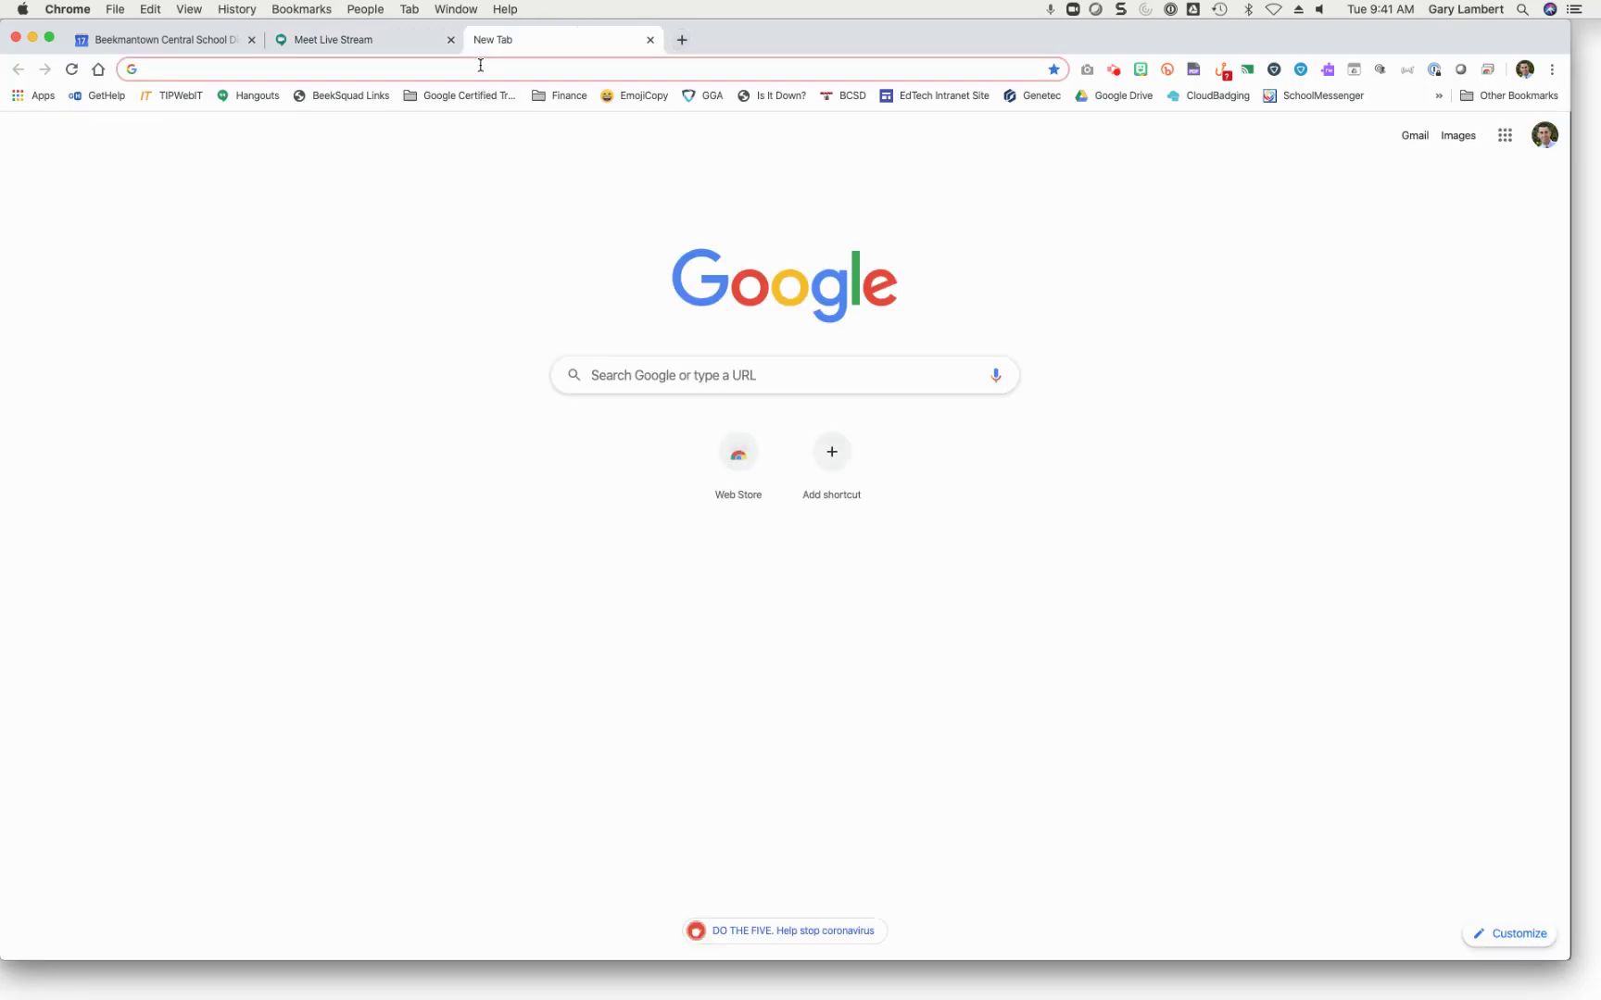
left_click(408, 45)
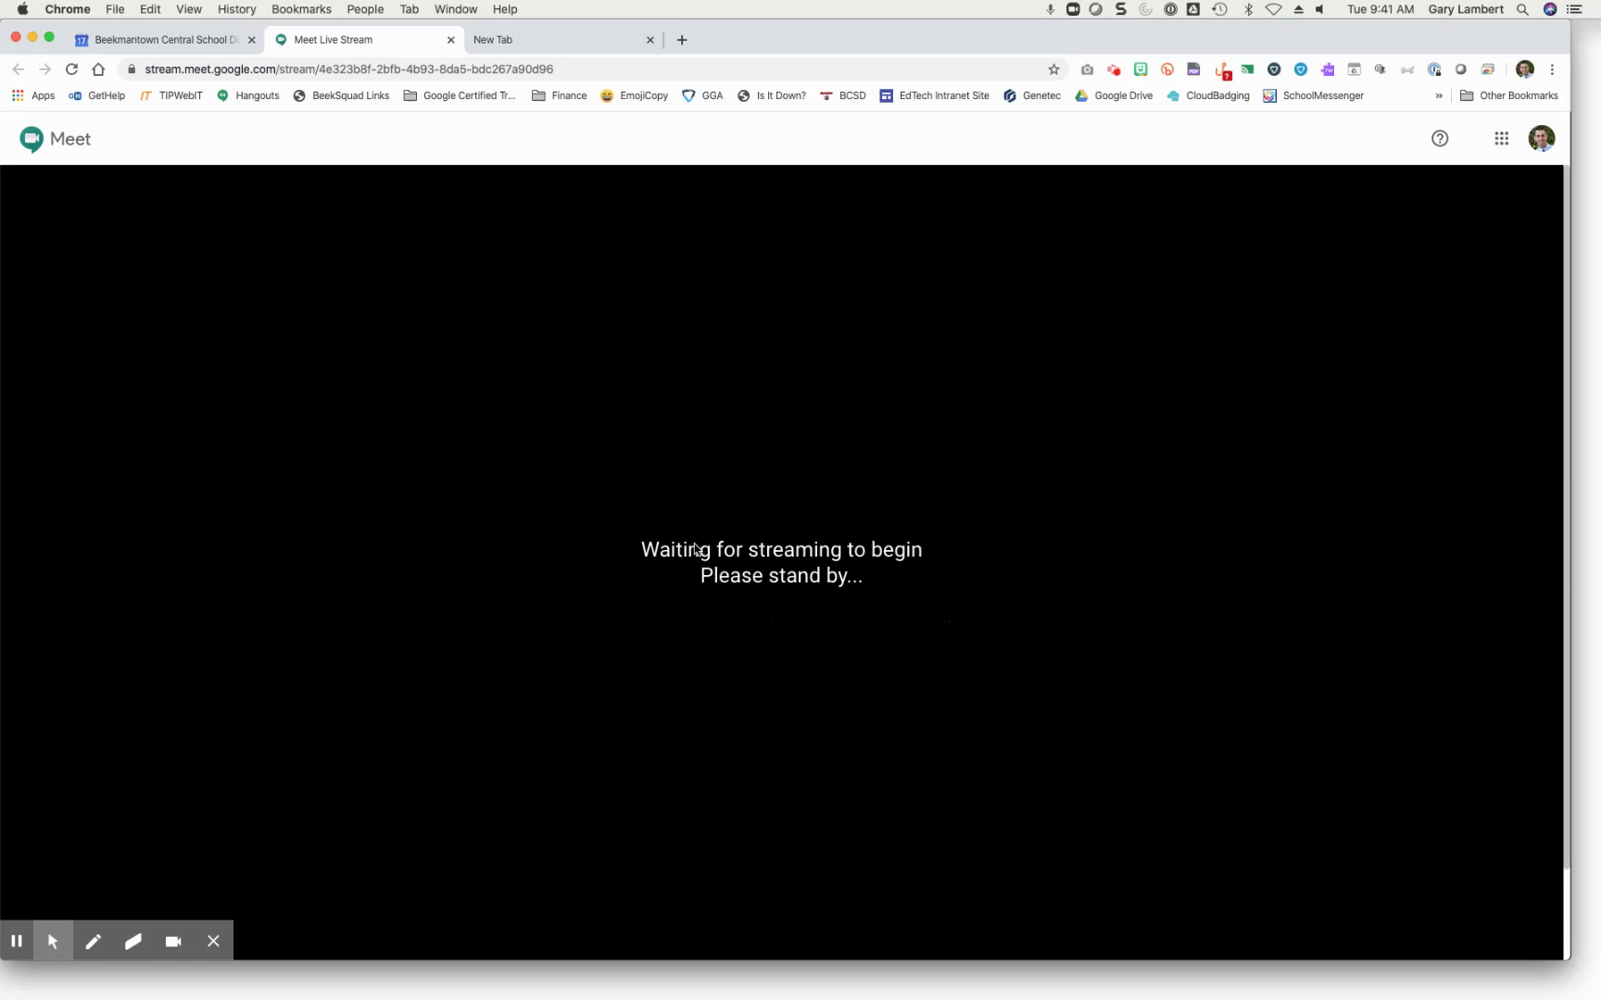
left_click(450, 40)
type("meet.google.com")
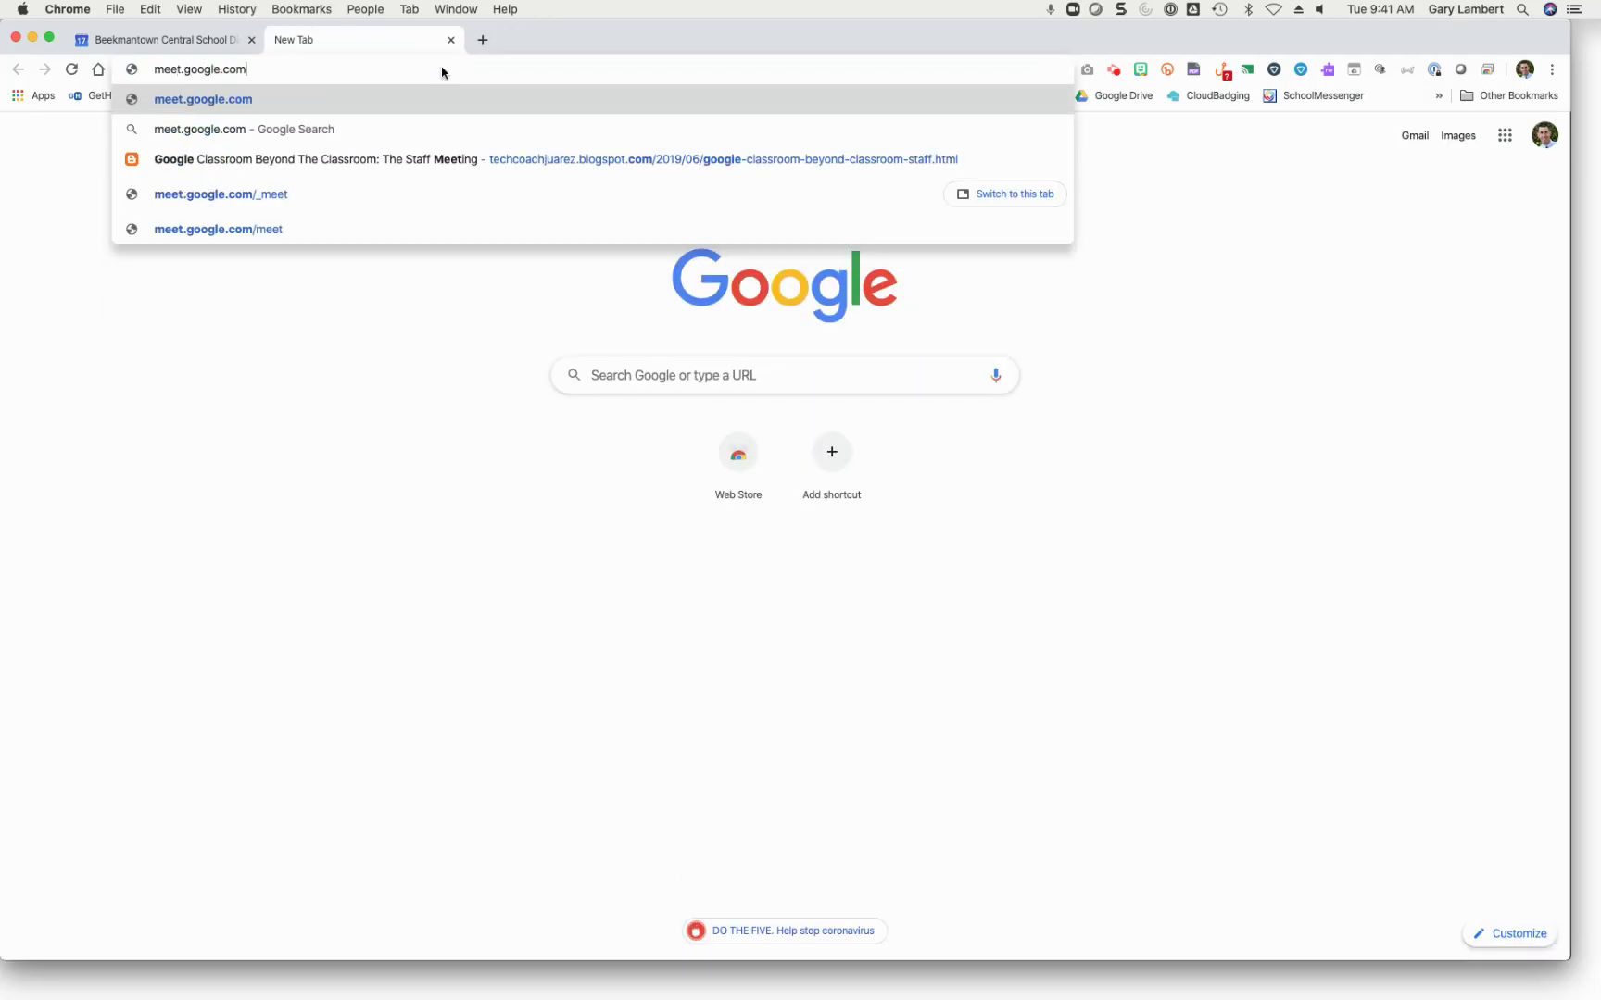
key("Return")
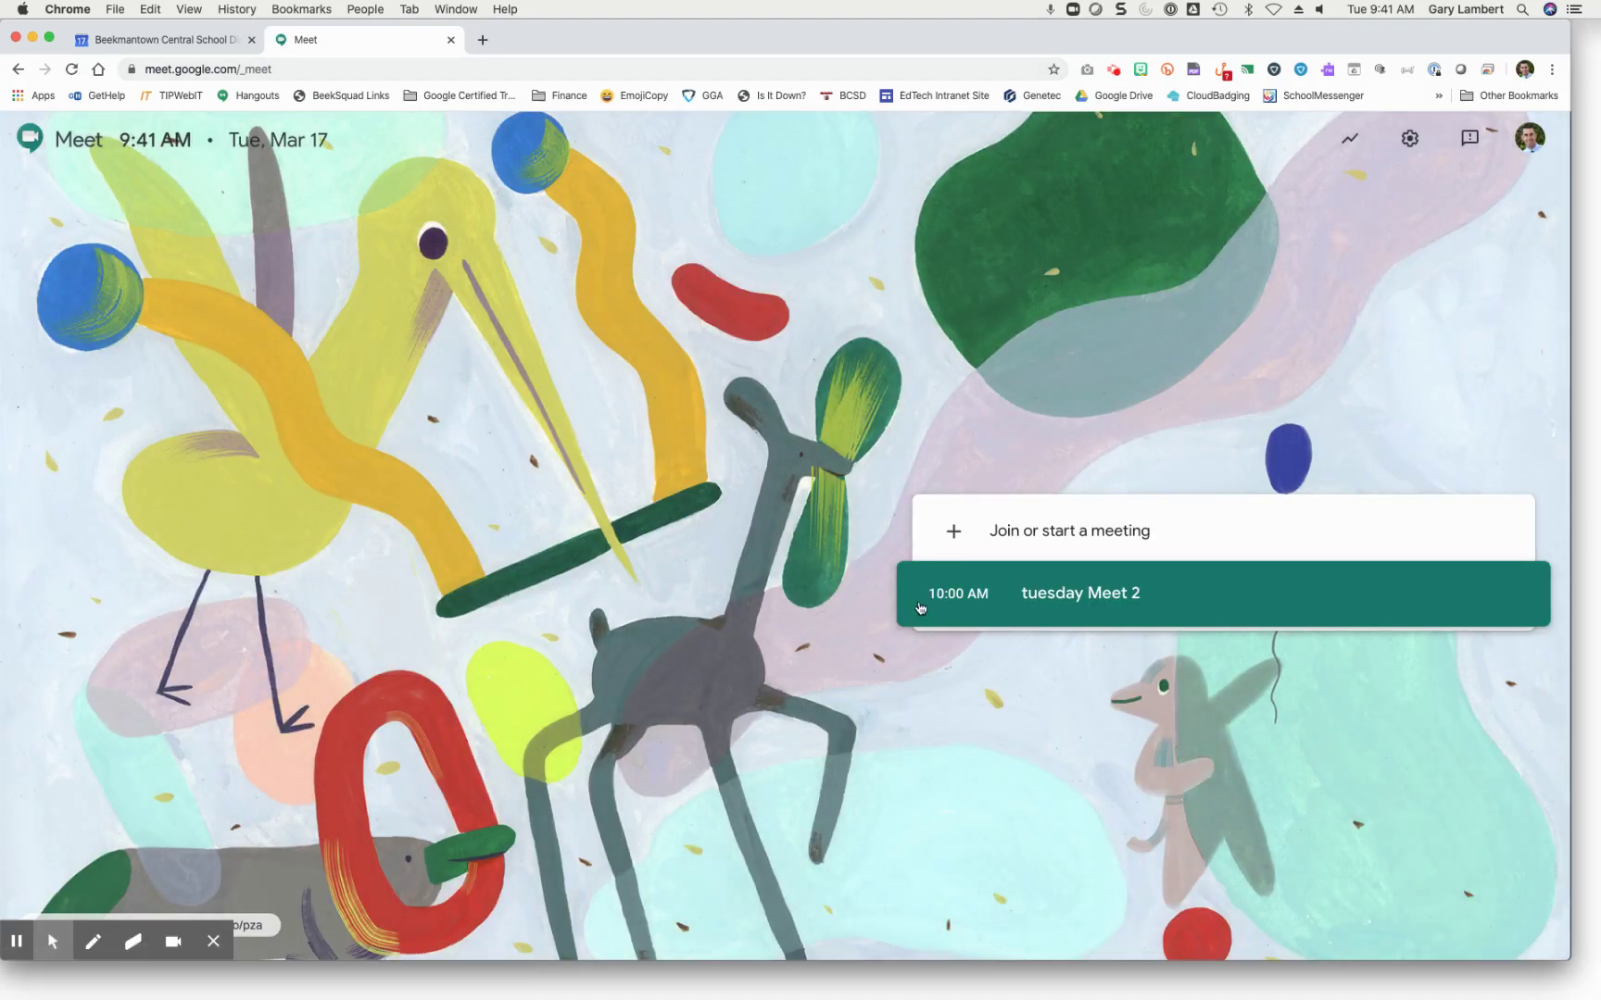
Step: Join tuesday Meet 2 and confirm Start streaming to take the meeting live
left_click(1067, 598)
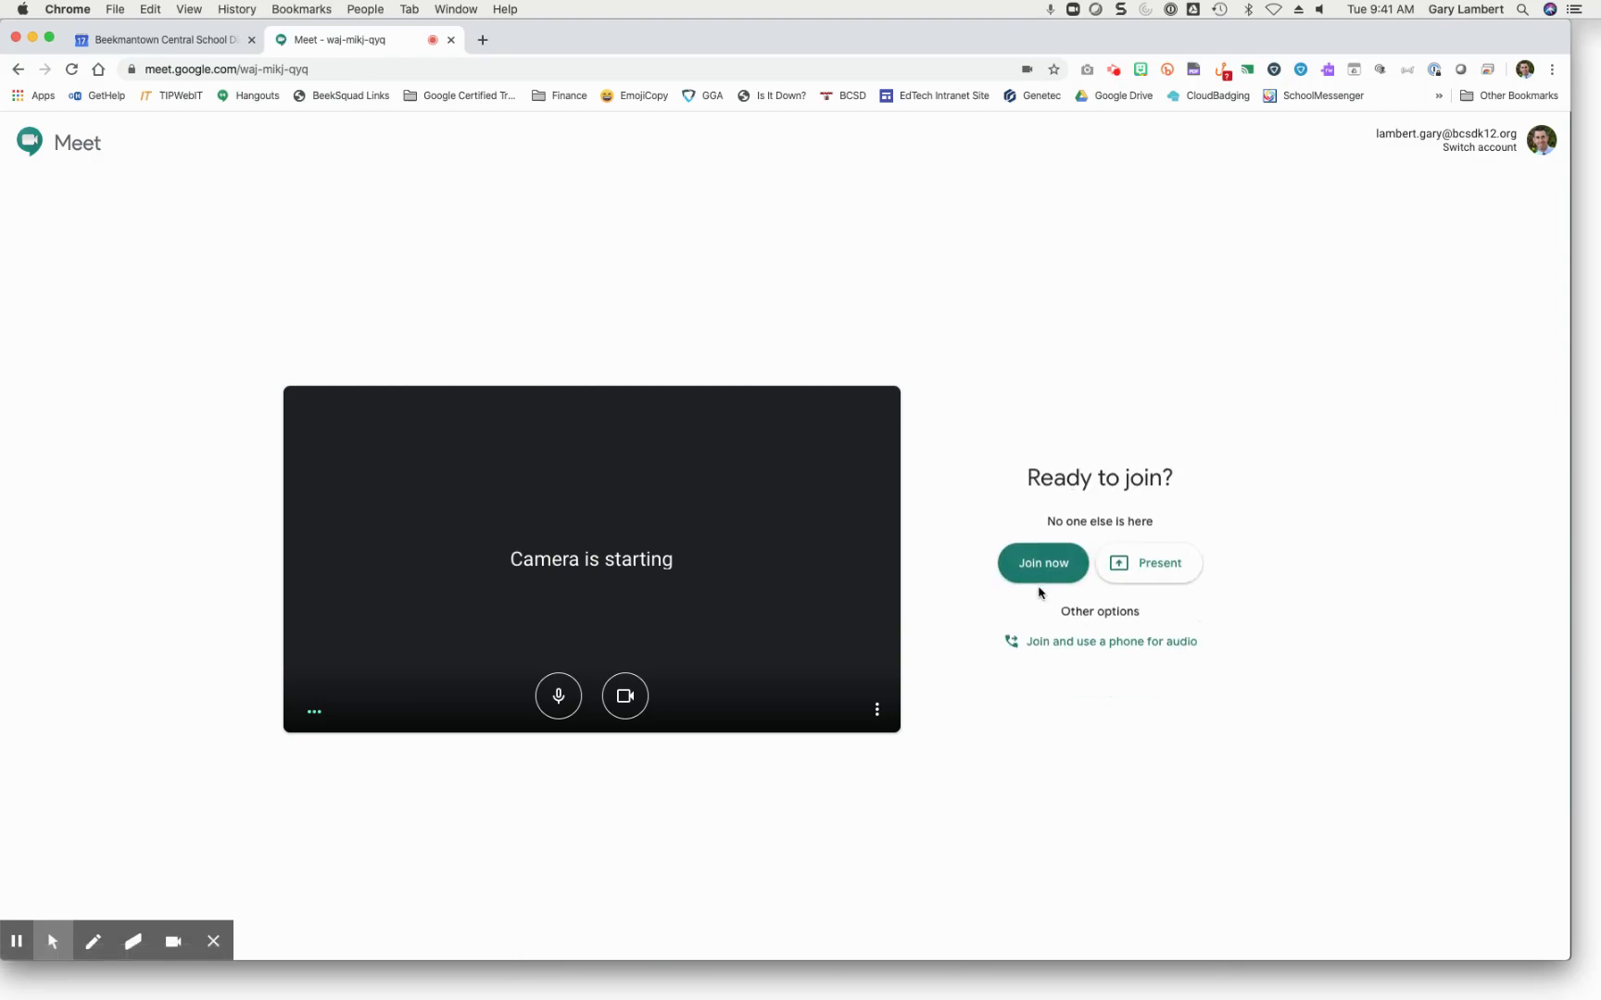
left_click(1031, 565)
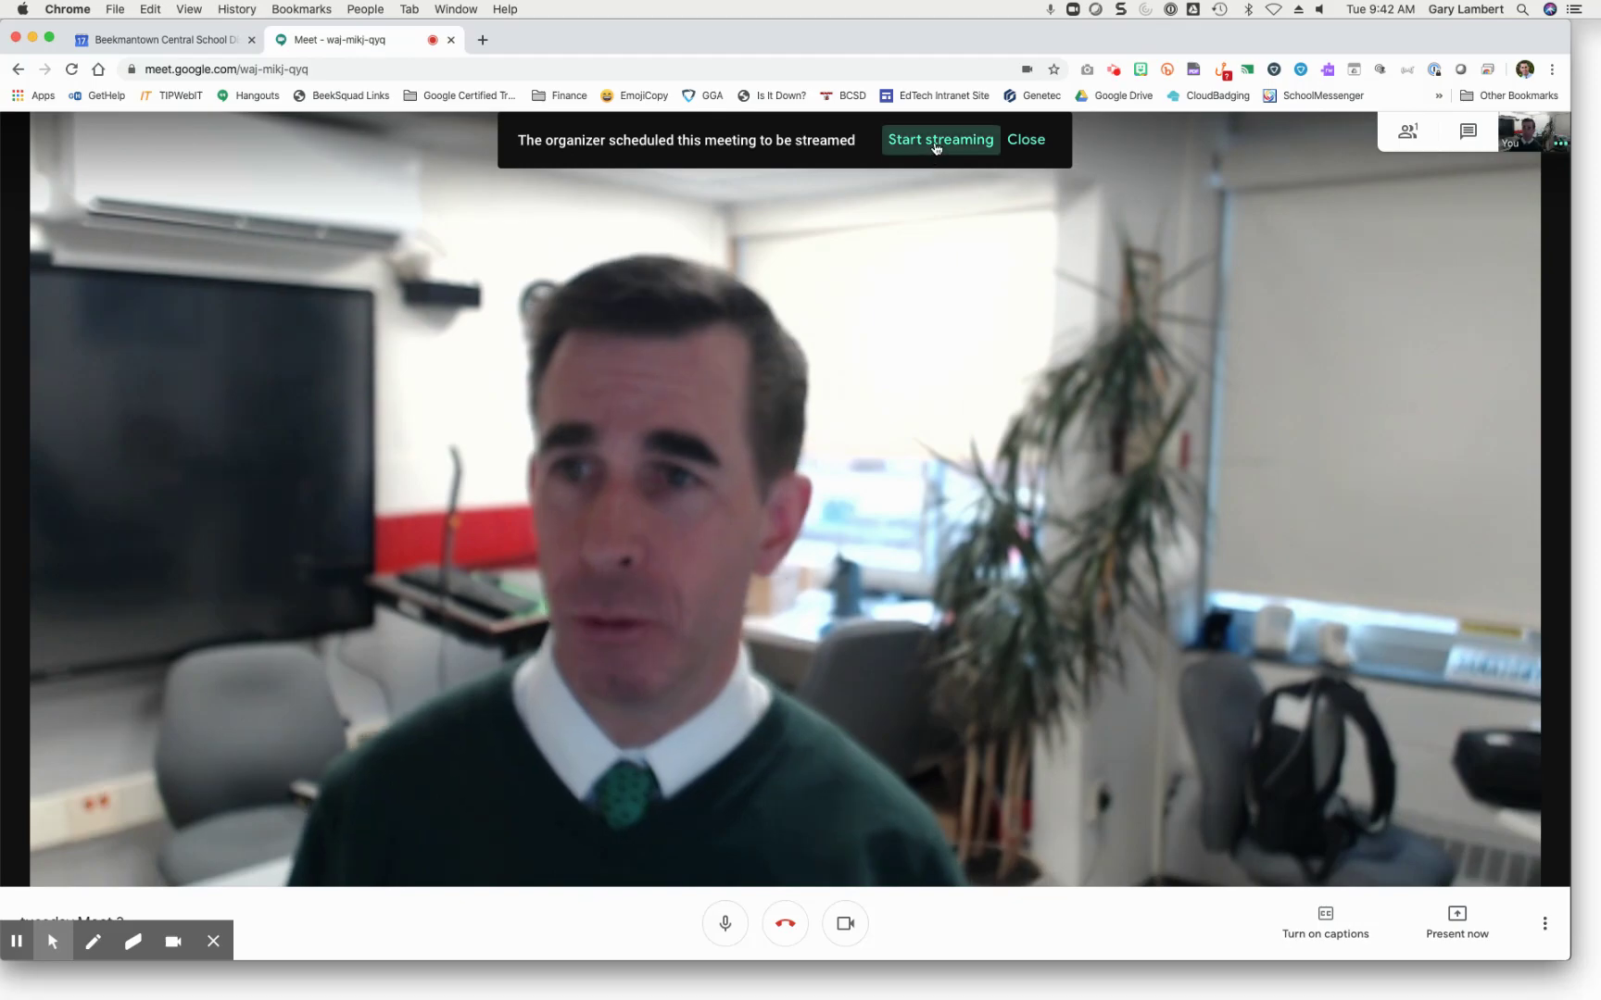
left_click(936, 141)
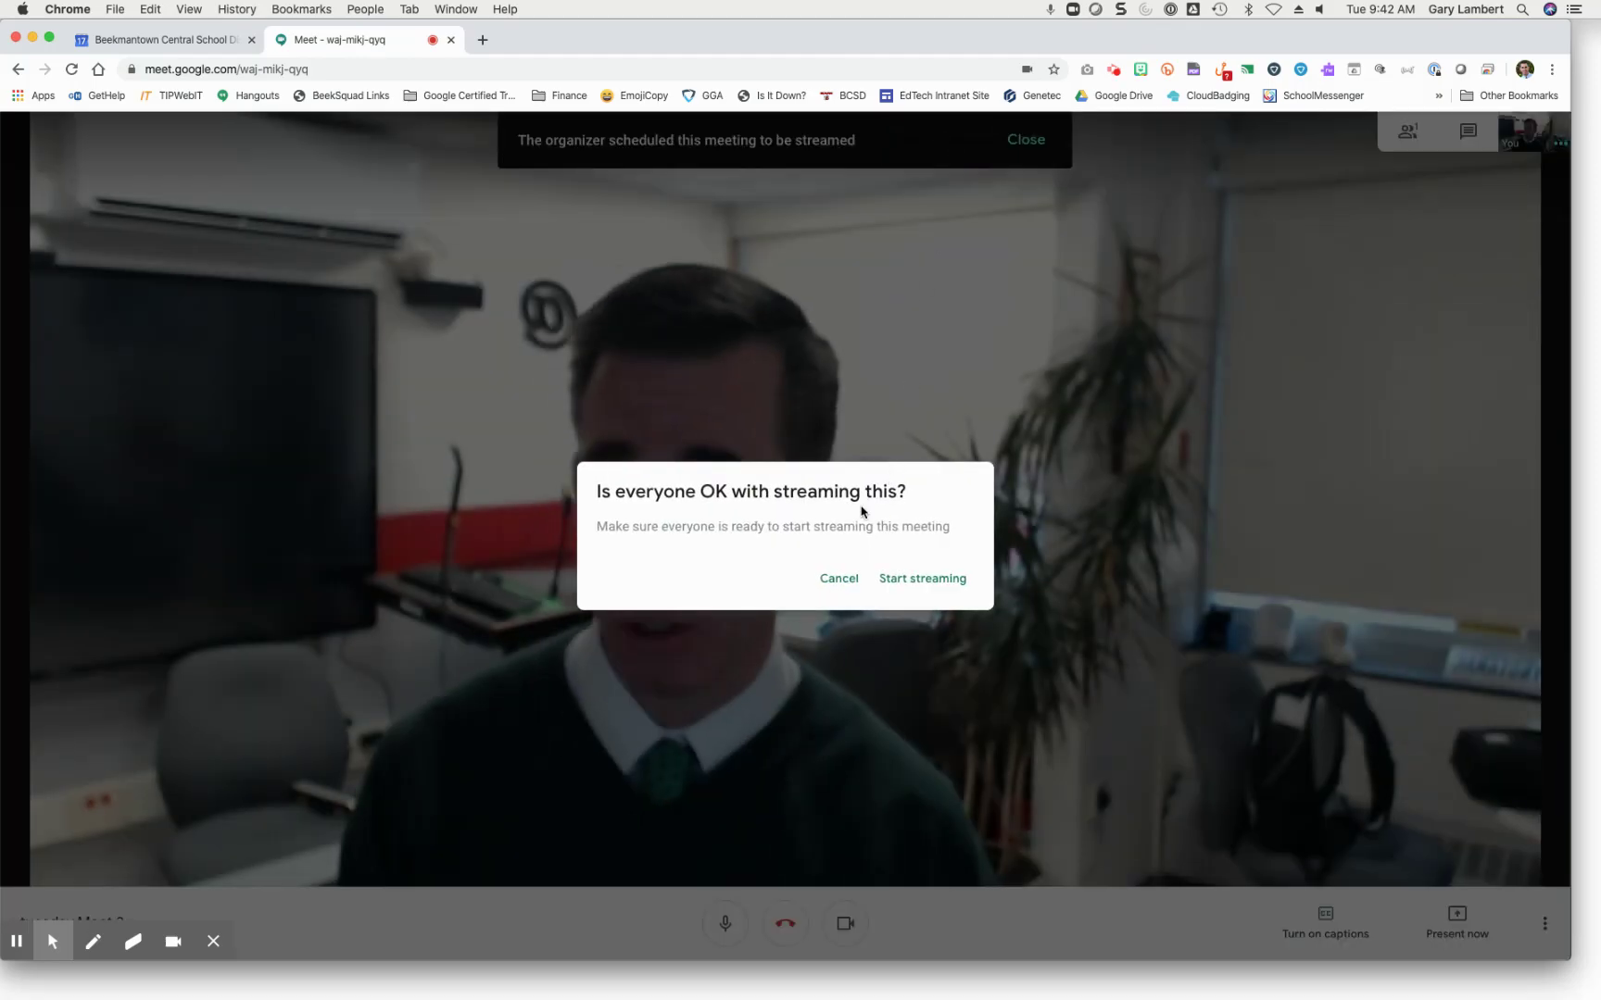
left_click(912, 579)
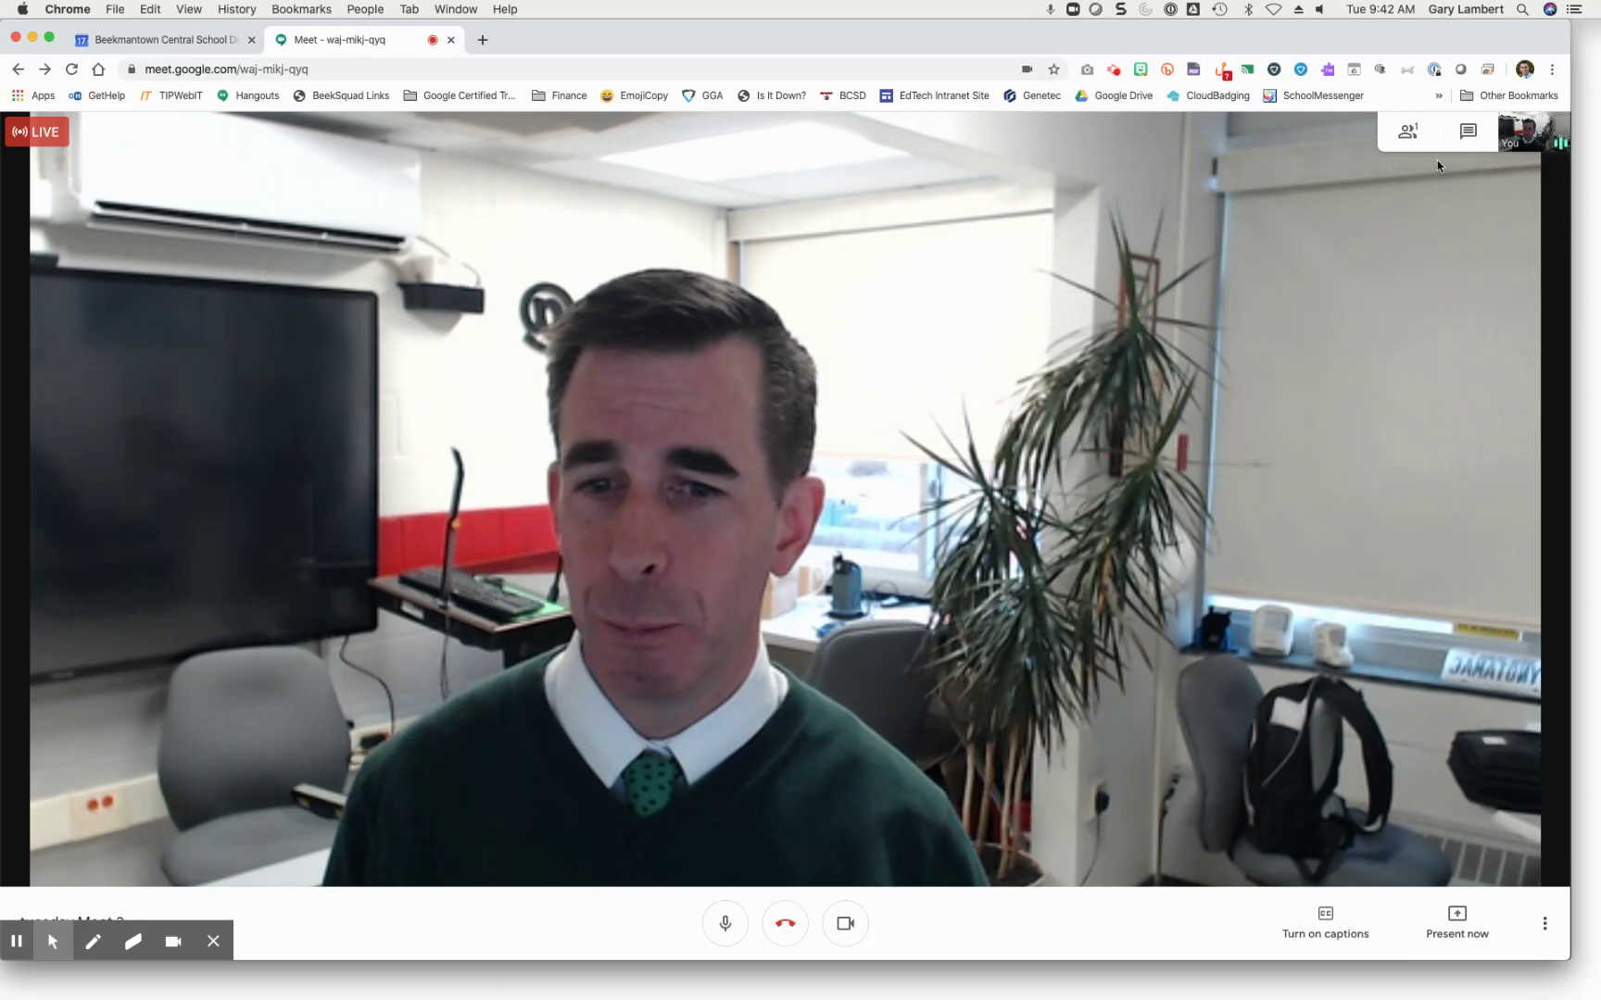
Step: Begin recording the tuesday Meet 2 call with Record meeting, accepting the consent notice
left_click(1413, 134)
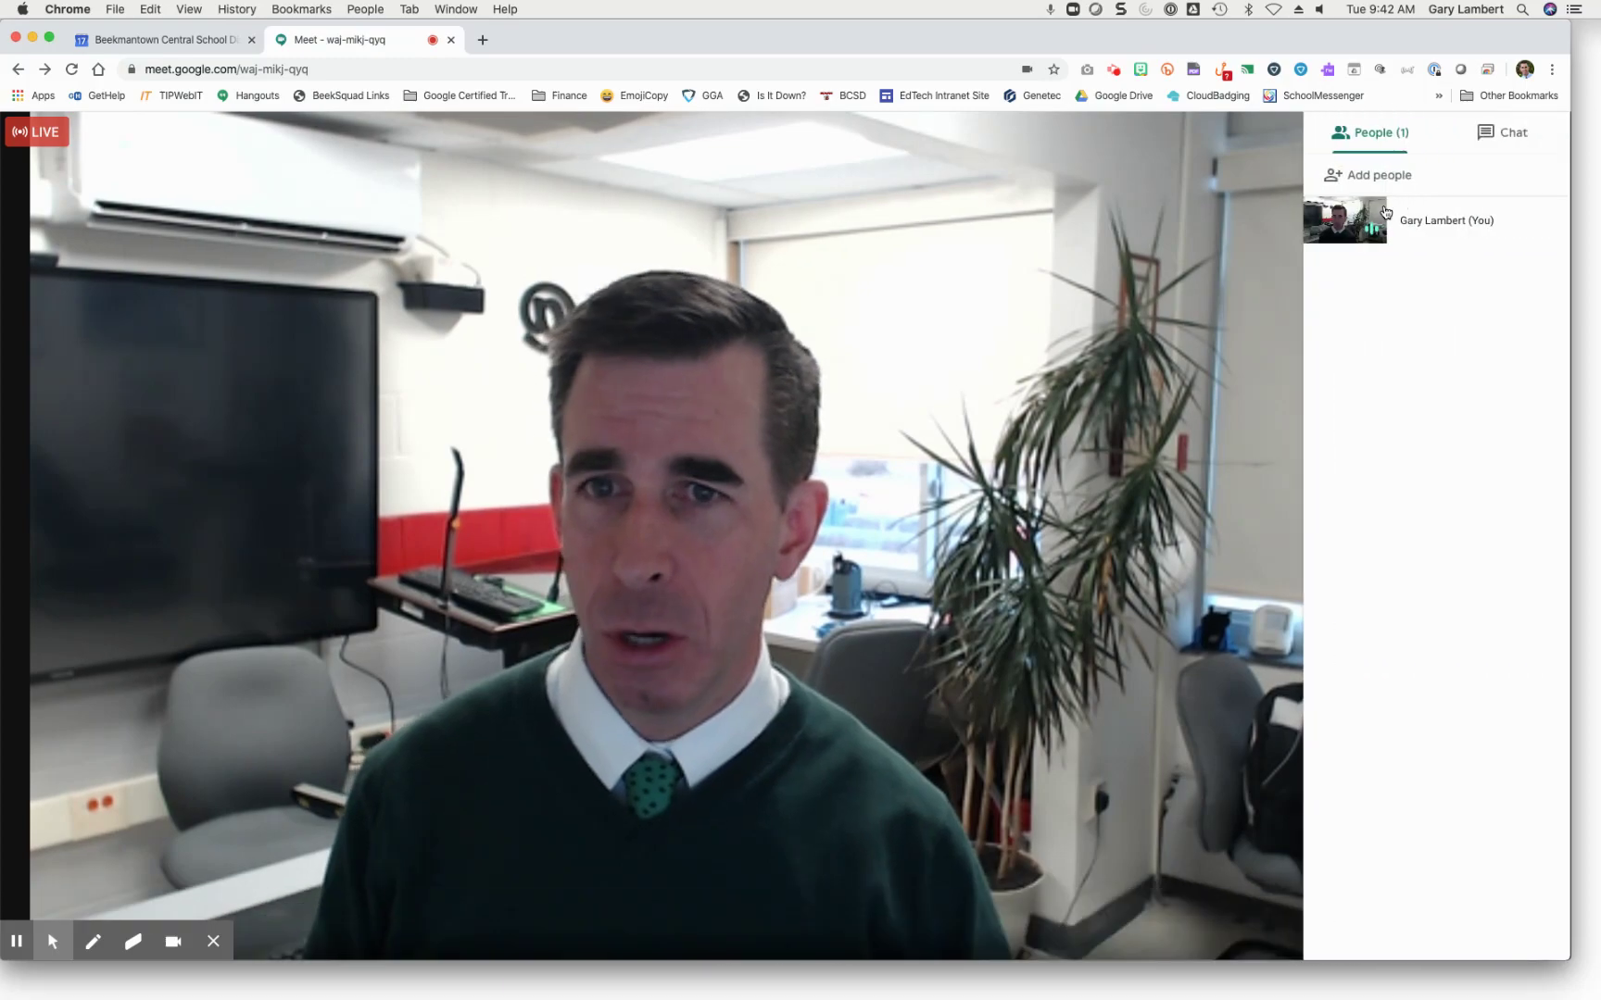
left_click(1261, 275)
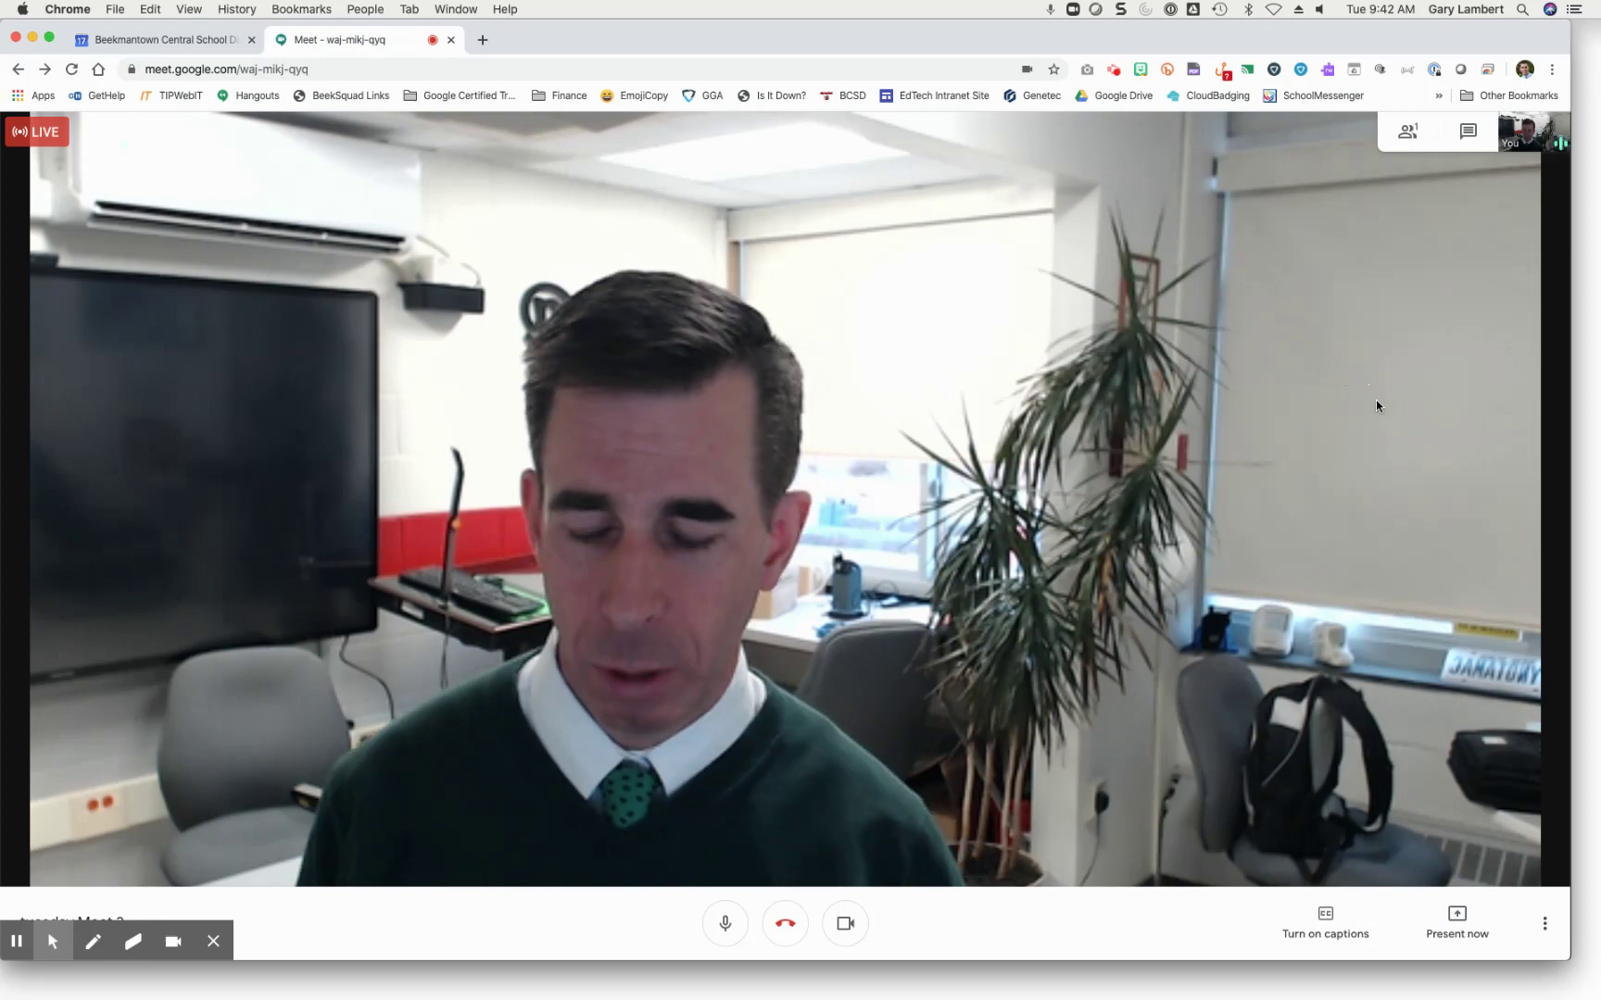
left_click(1544, 919)
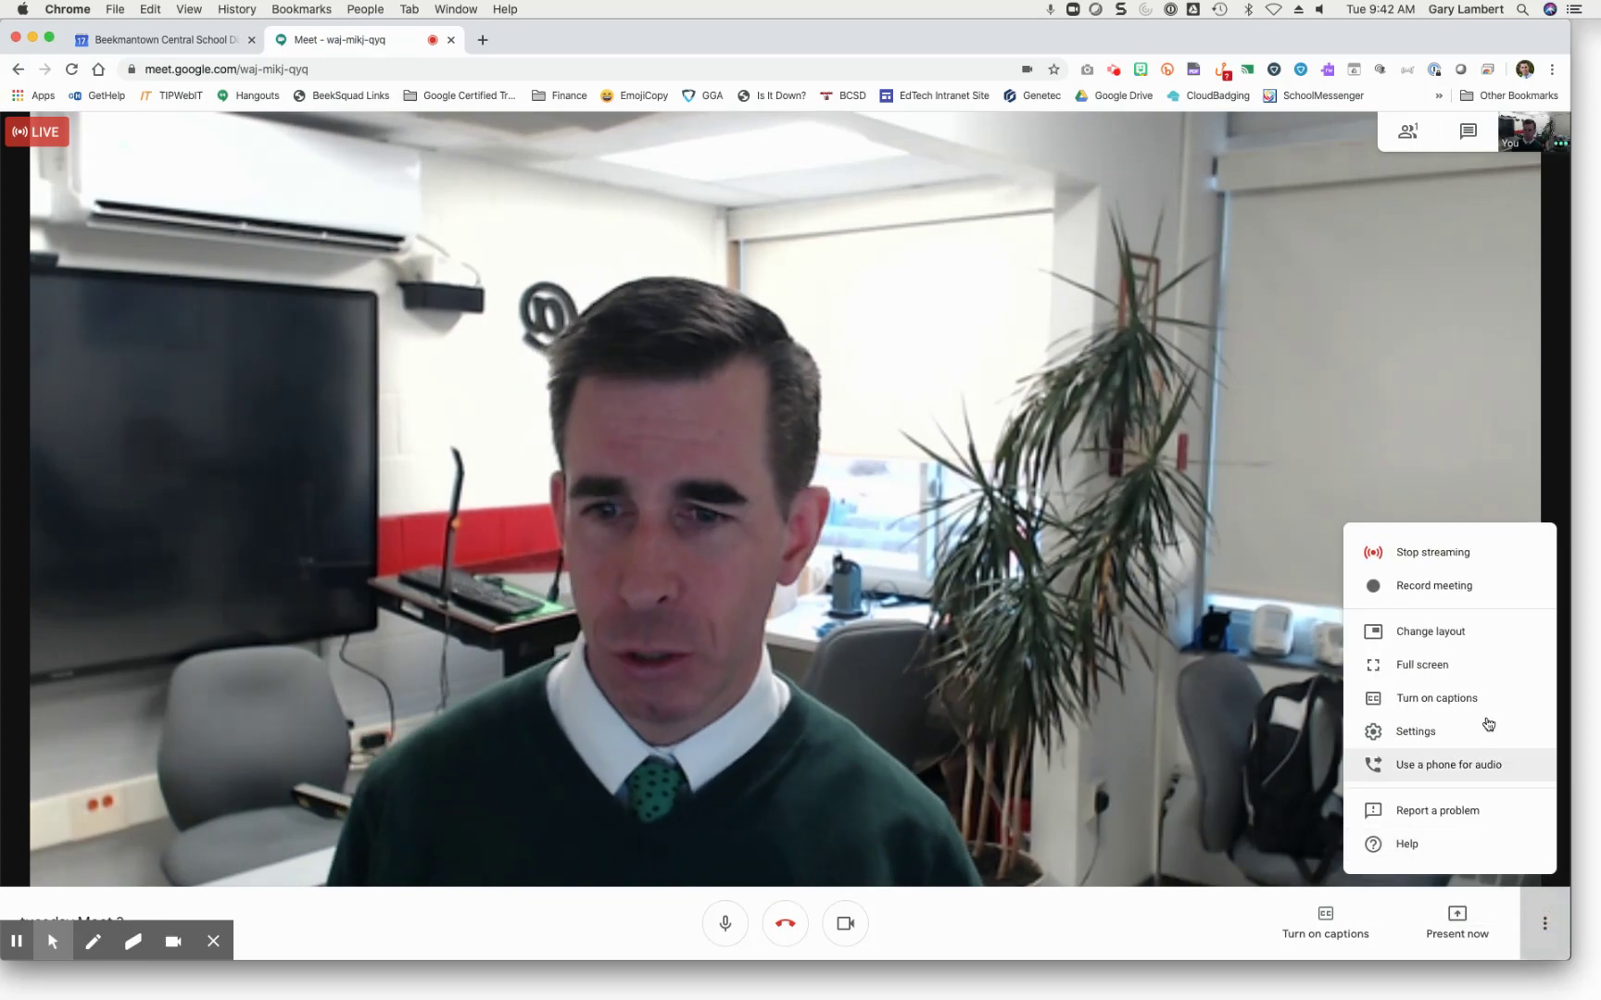
left_click(1456, 586)
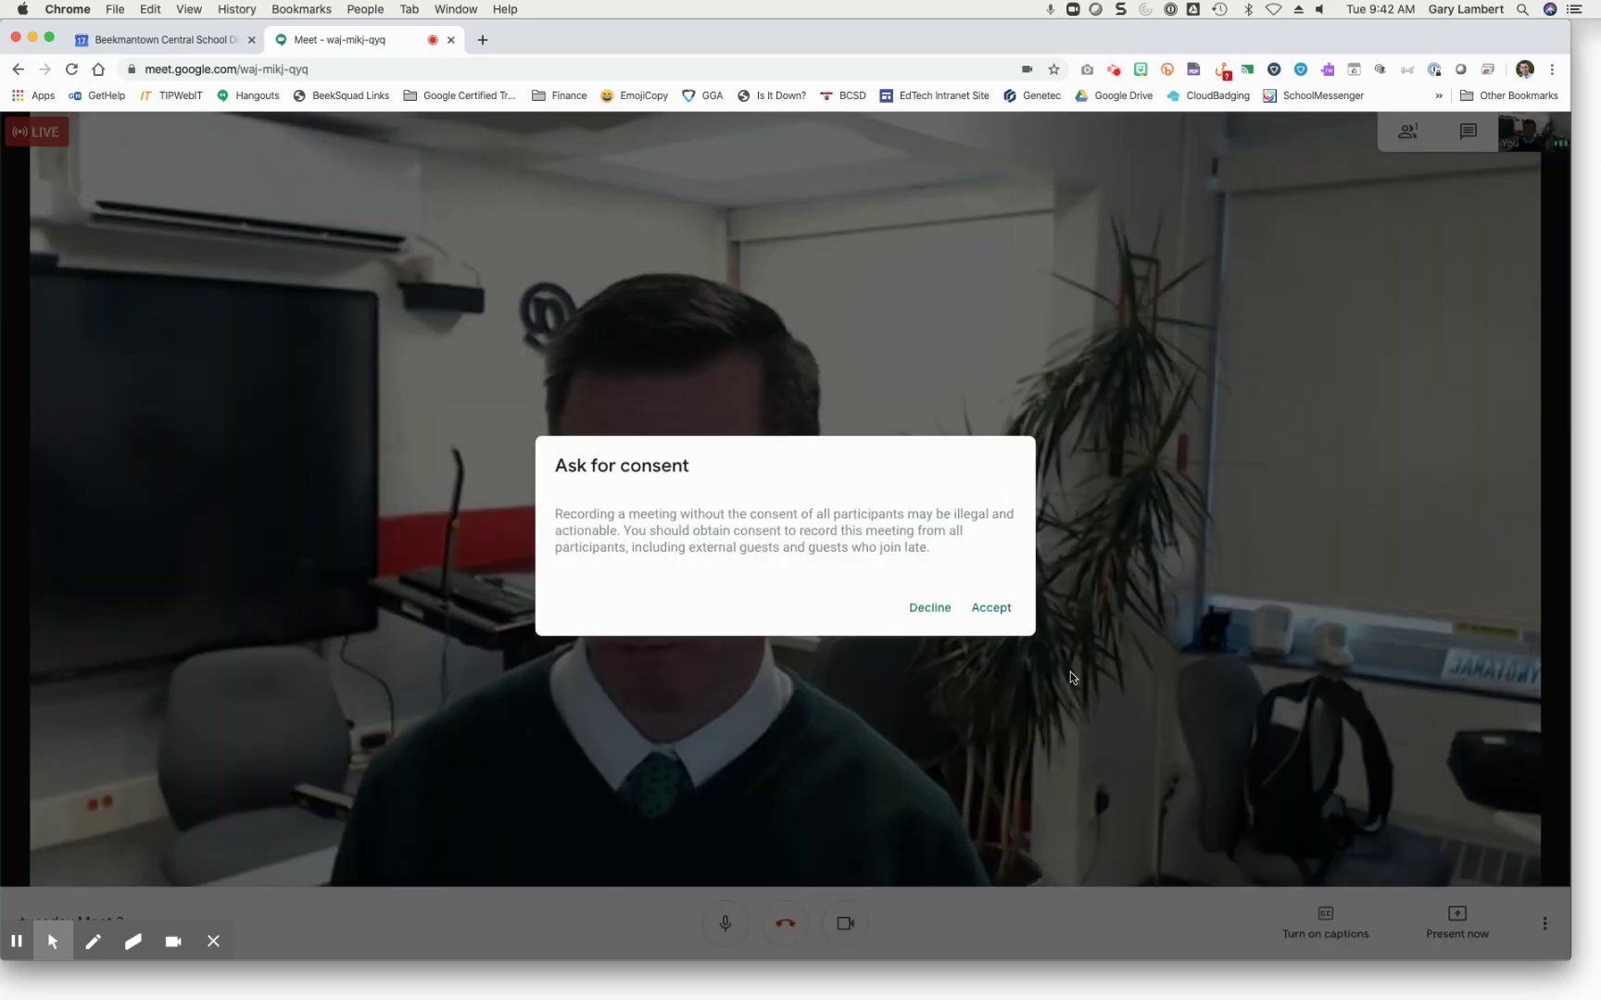
left_click(991, 603)
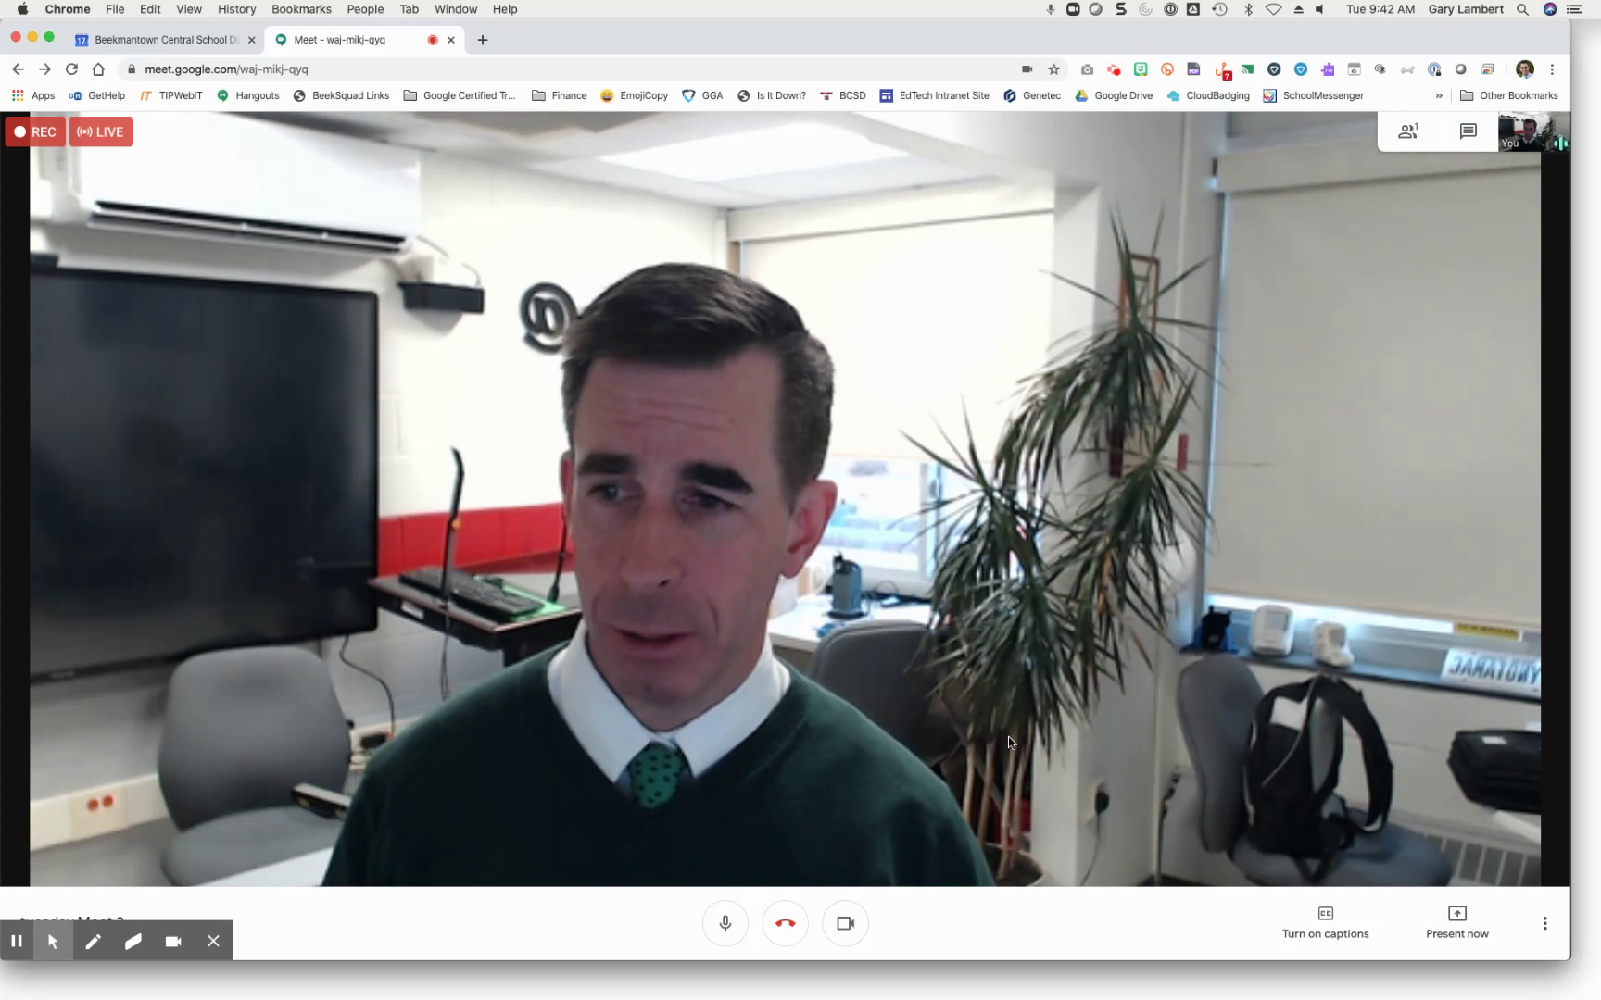
Step: Stop the meeting recording and confirm it
left_click(1544, 923)
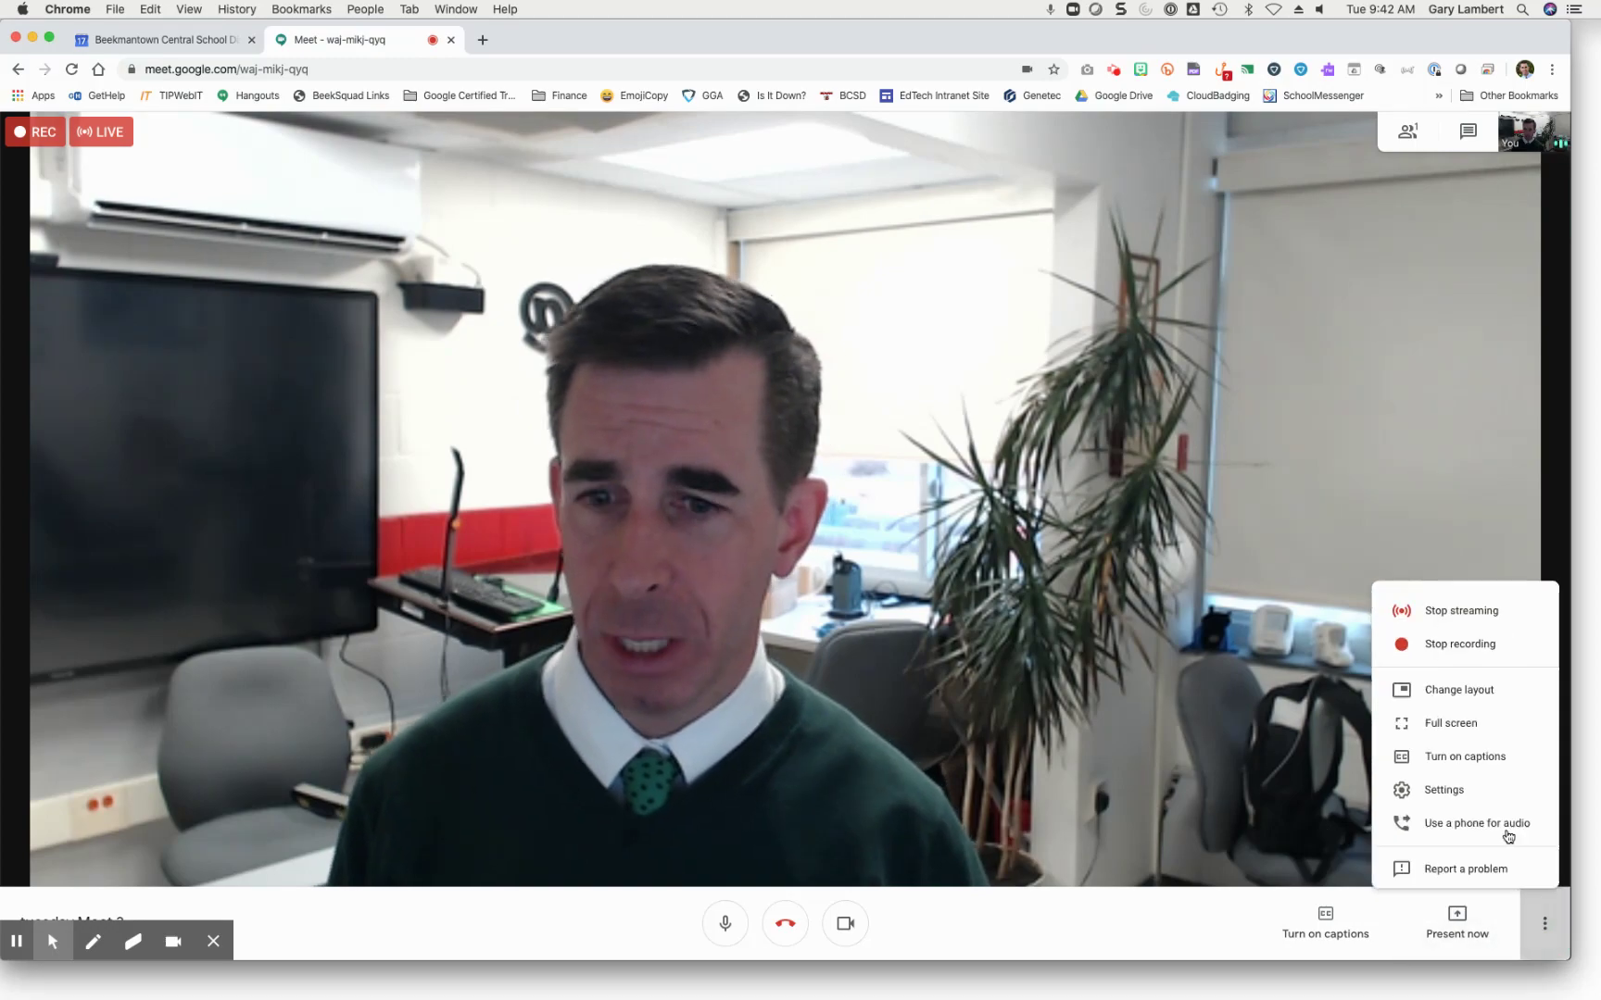
left_click(1471, 585)
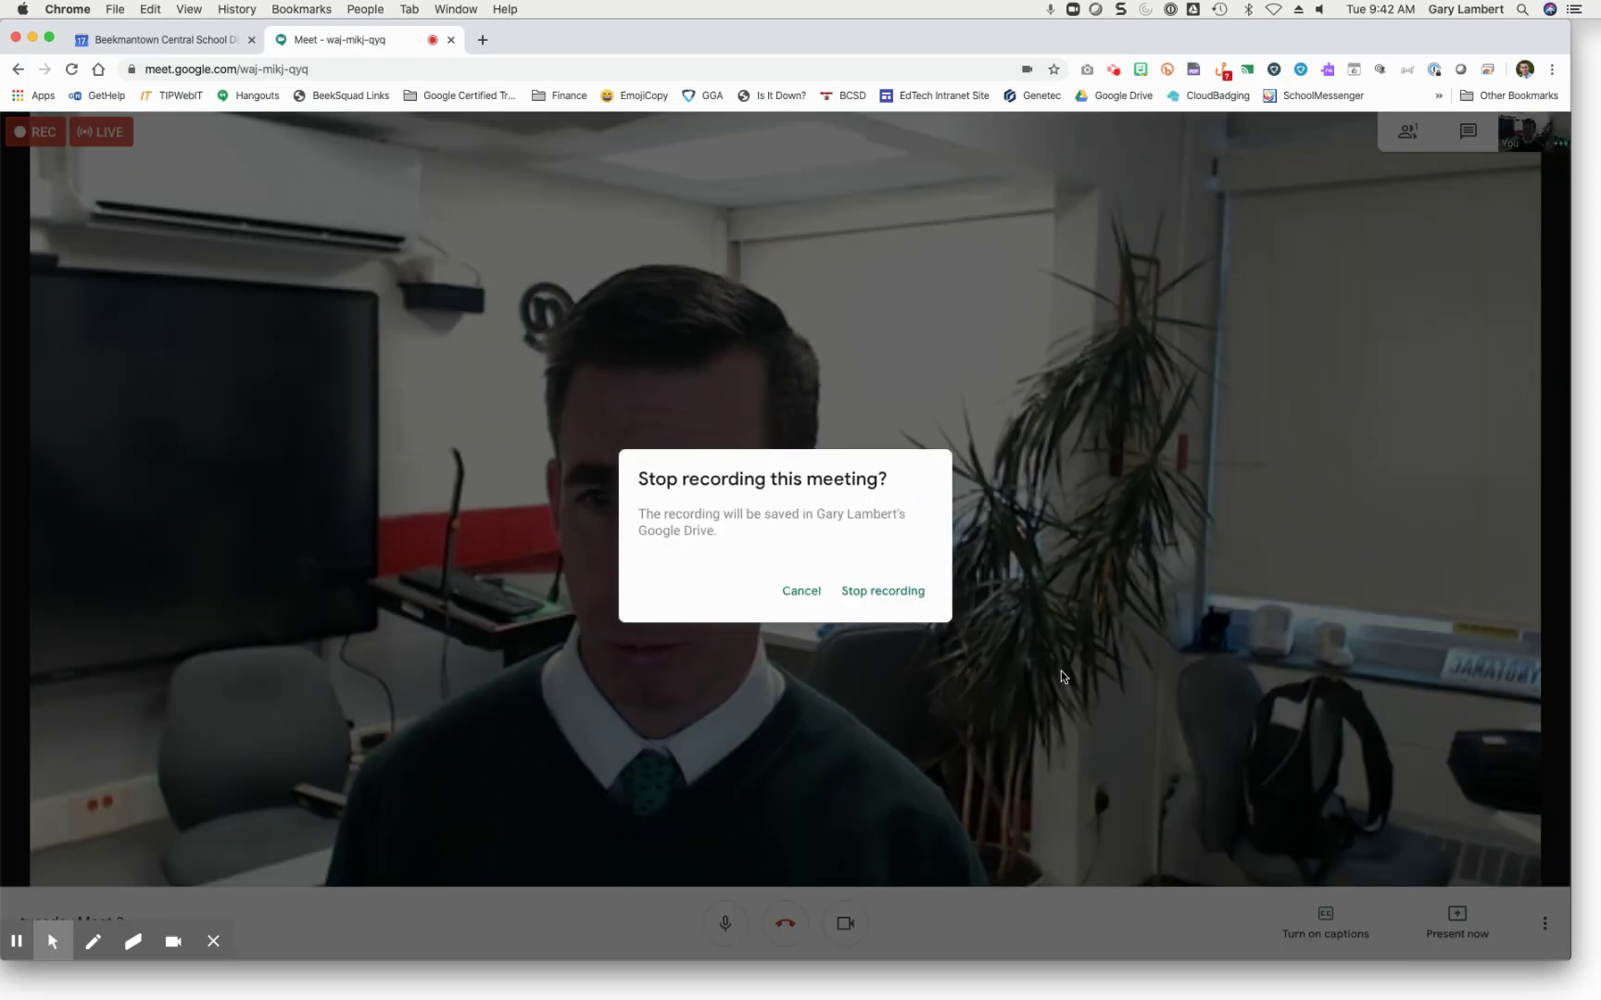
left_click(922, 590)
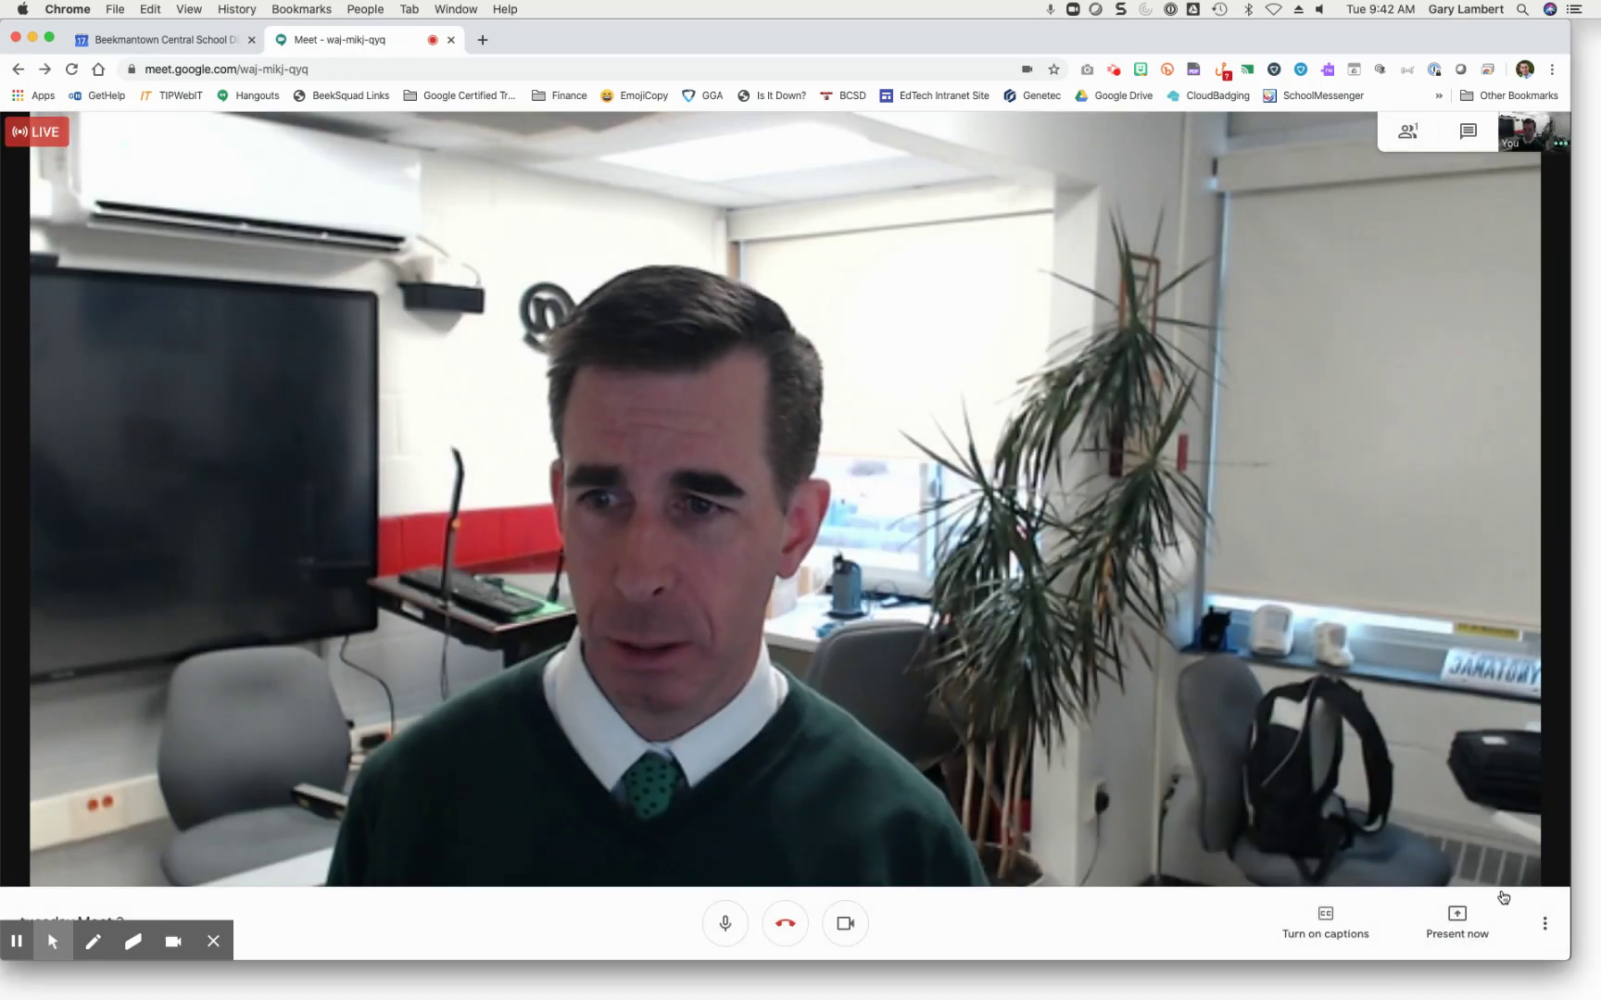
Step: Stop the live stream and confirm it
left_click(1544, 925)
left_click(1452, 553)
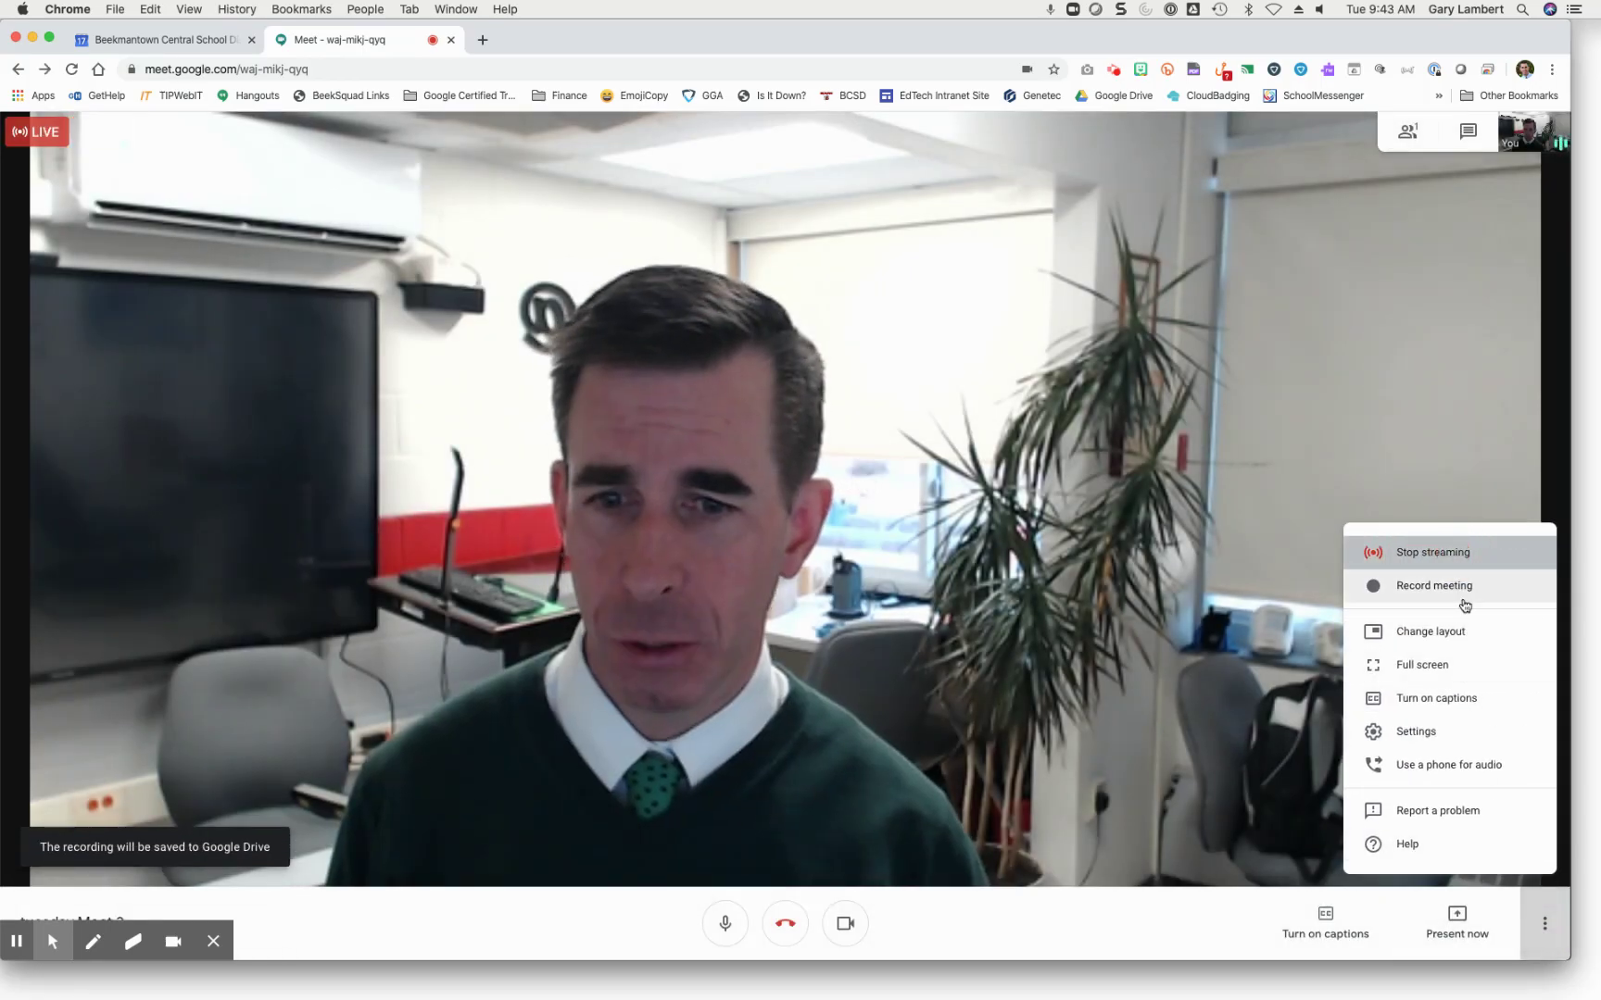
left_click(960, 592)
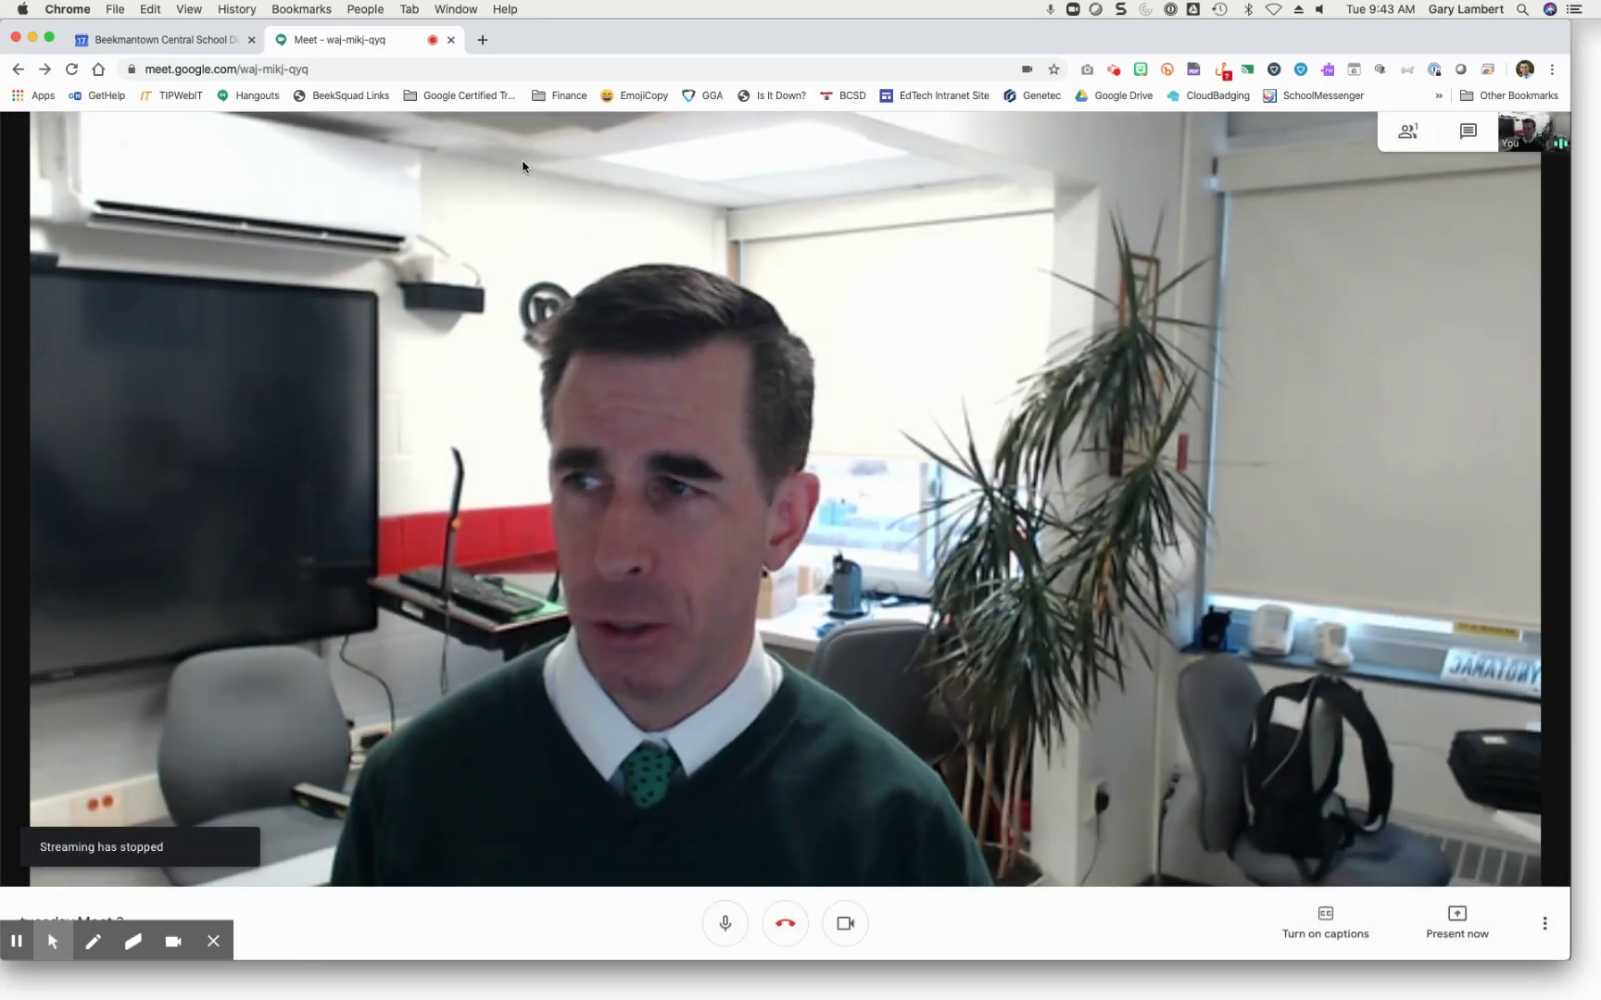
Step: Close the meeting tab, return to meet.google.com, and start a new meeting nicknamed phonecall
left_click(451, 39)
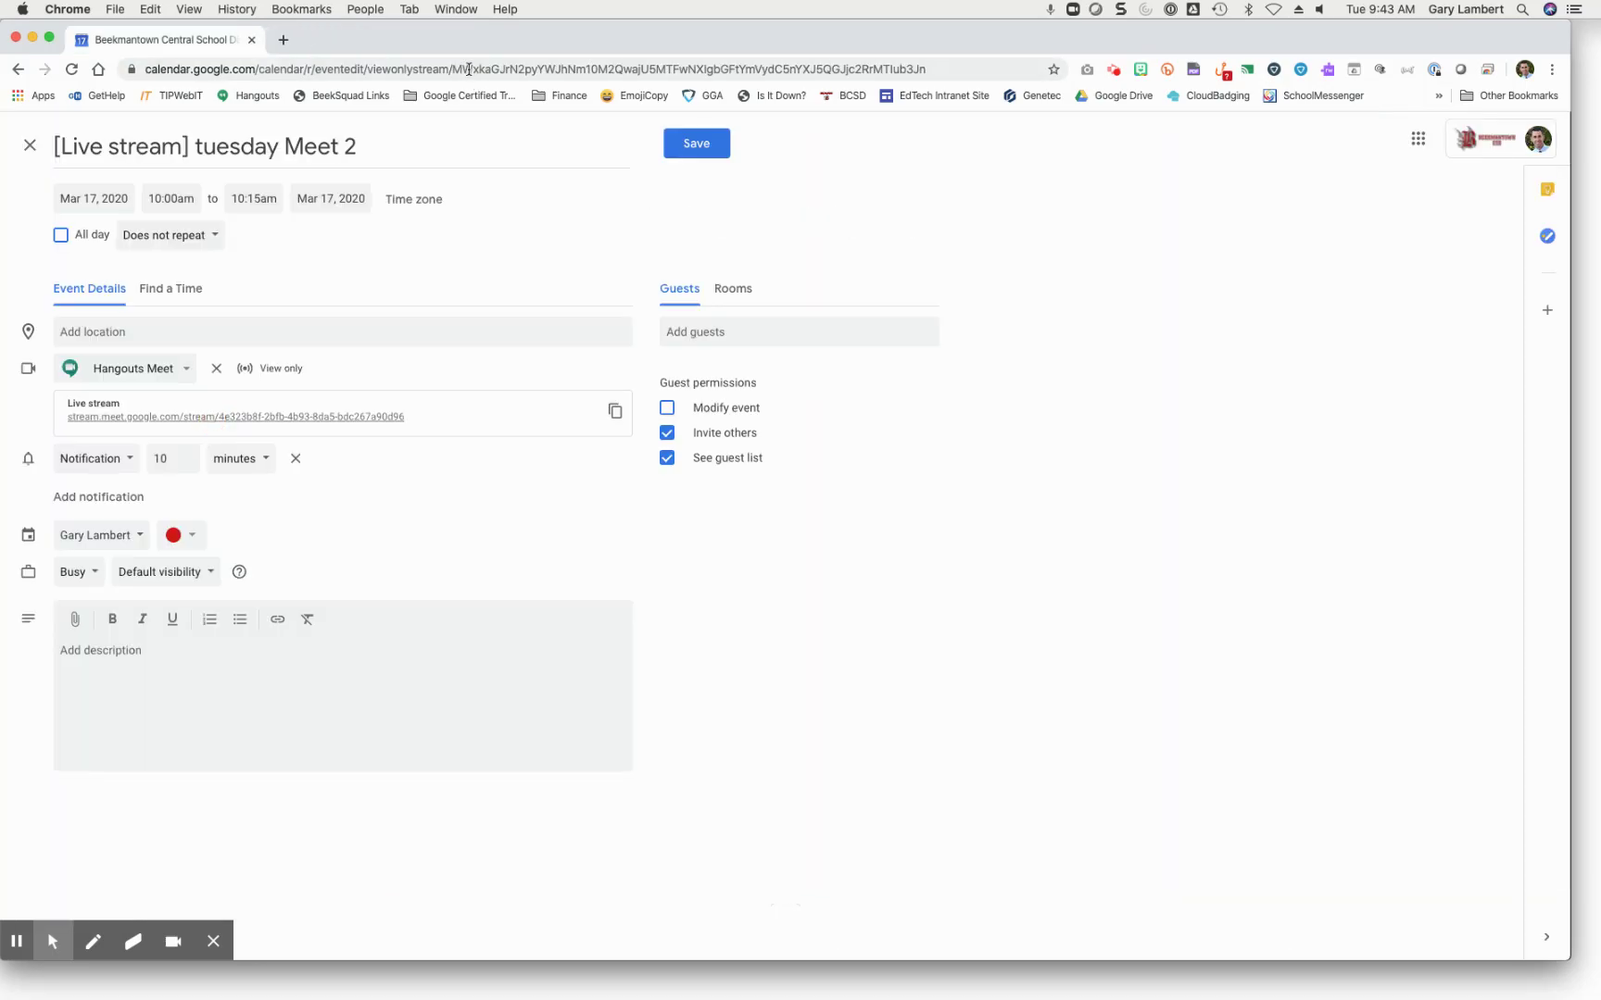
left_click(468, 68)
type("meet.google.com")
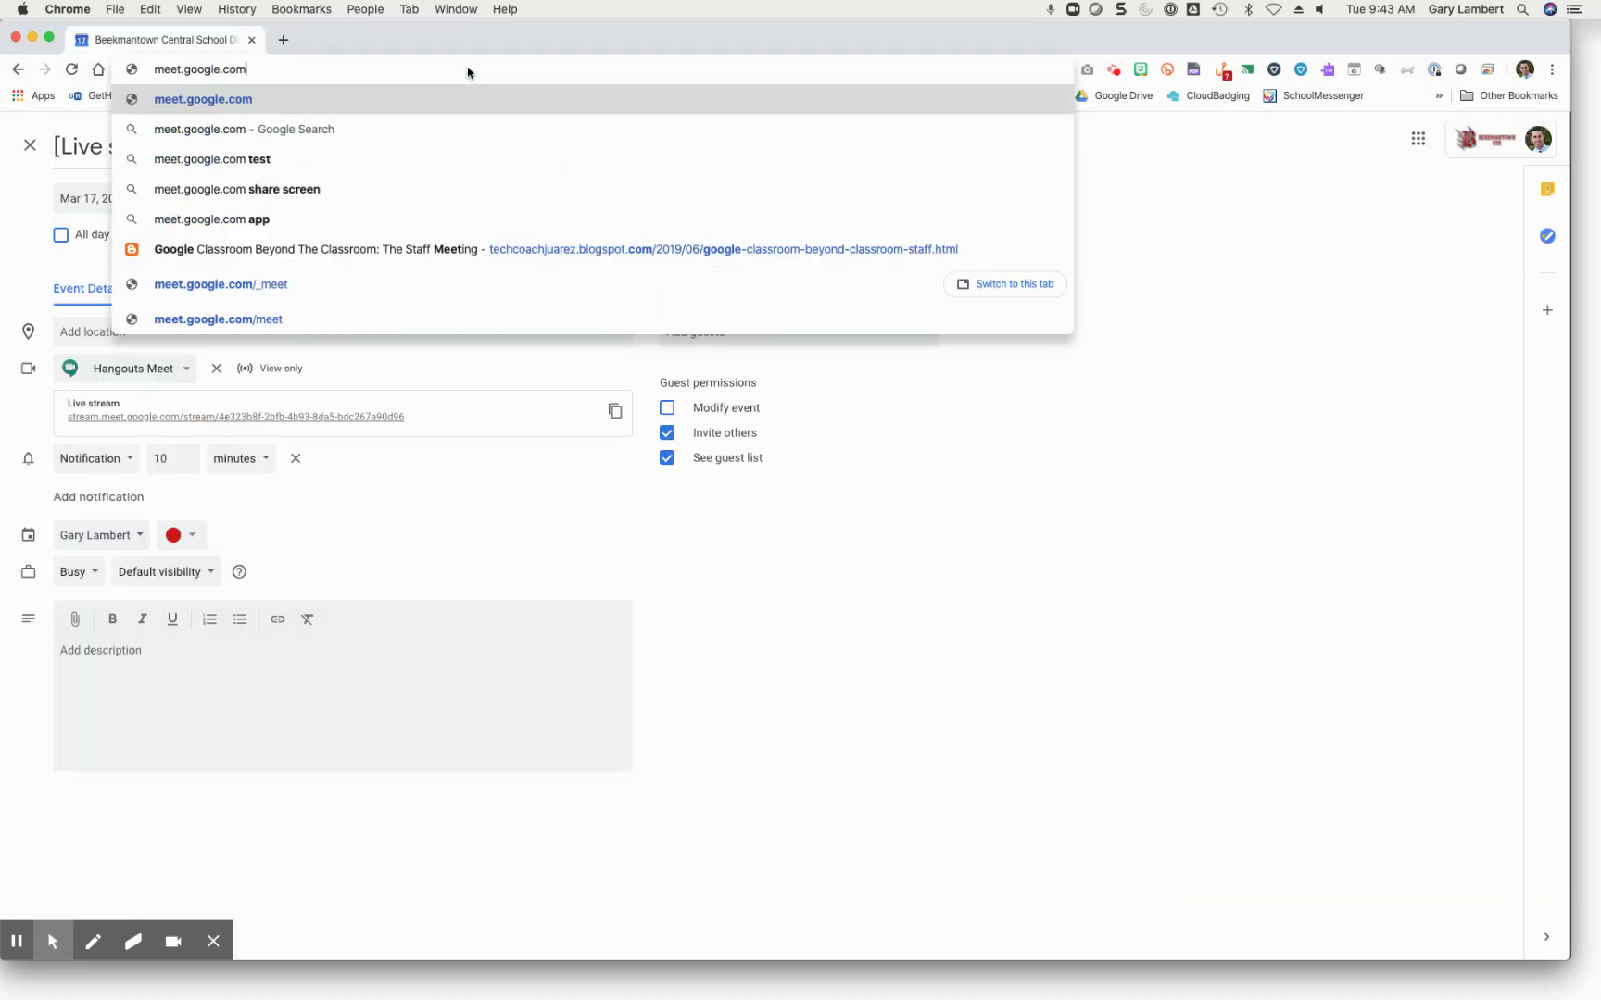
key("Return")
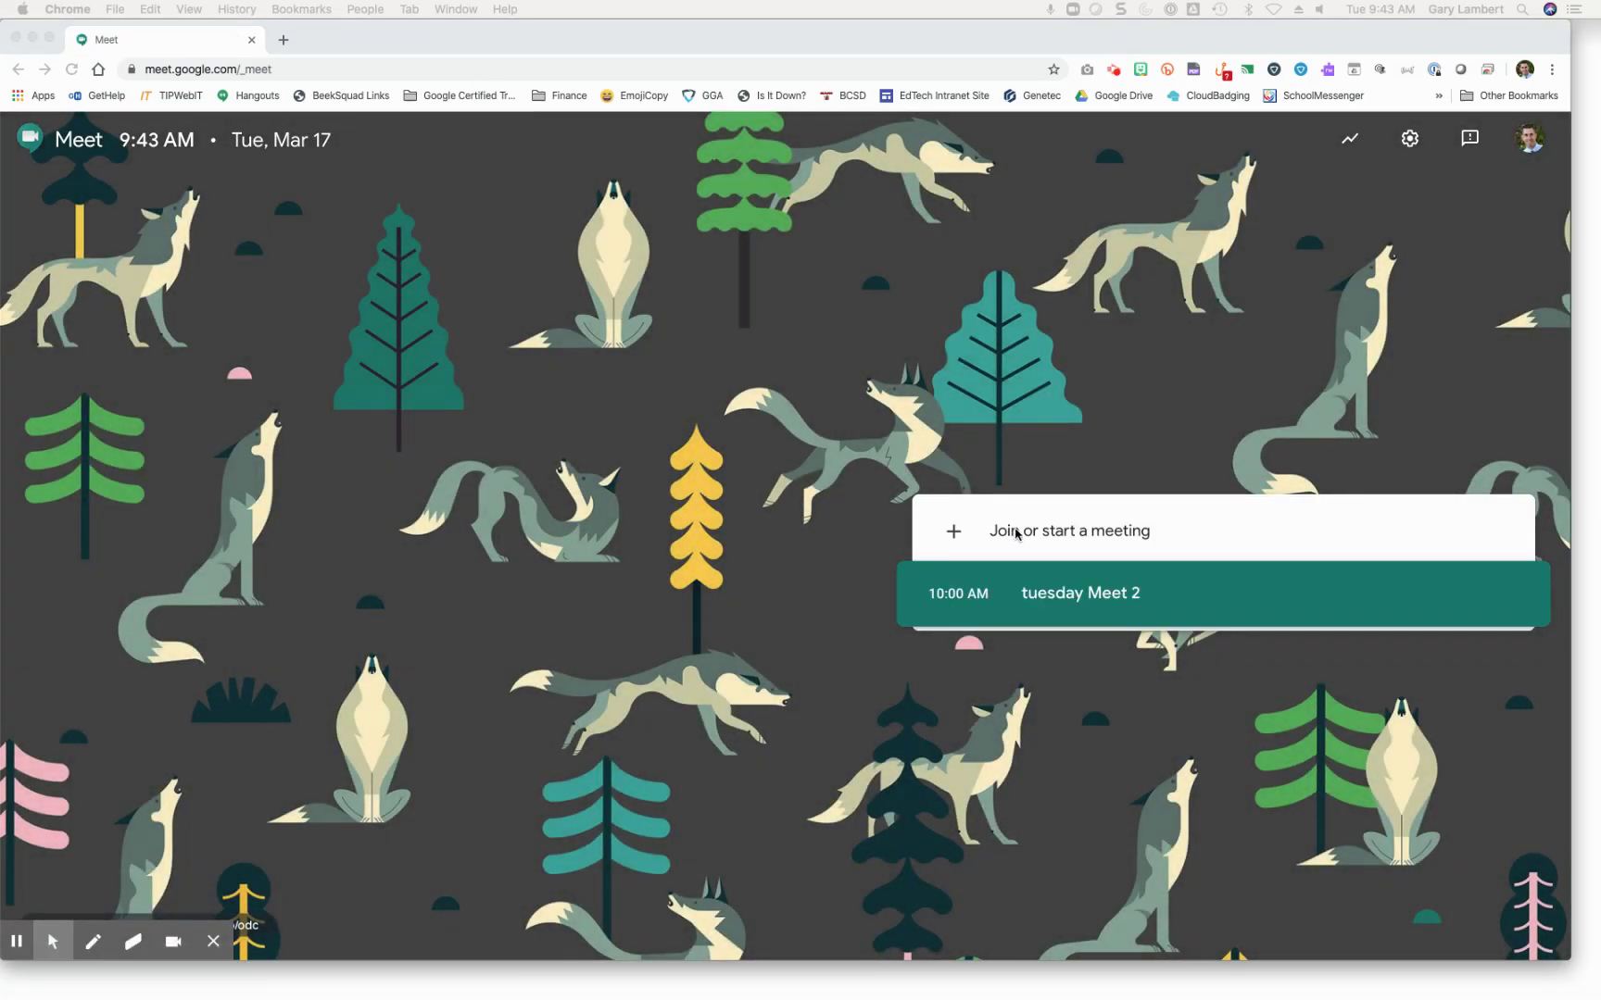
left_click(1013, 532)
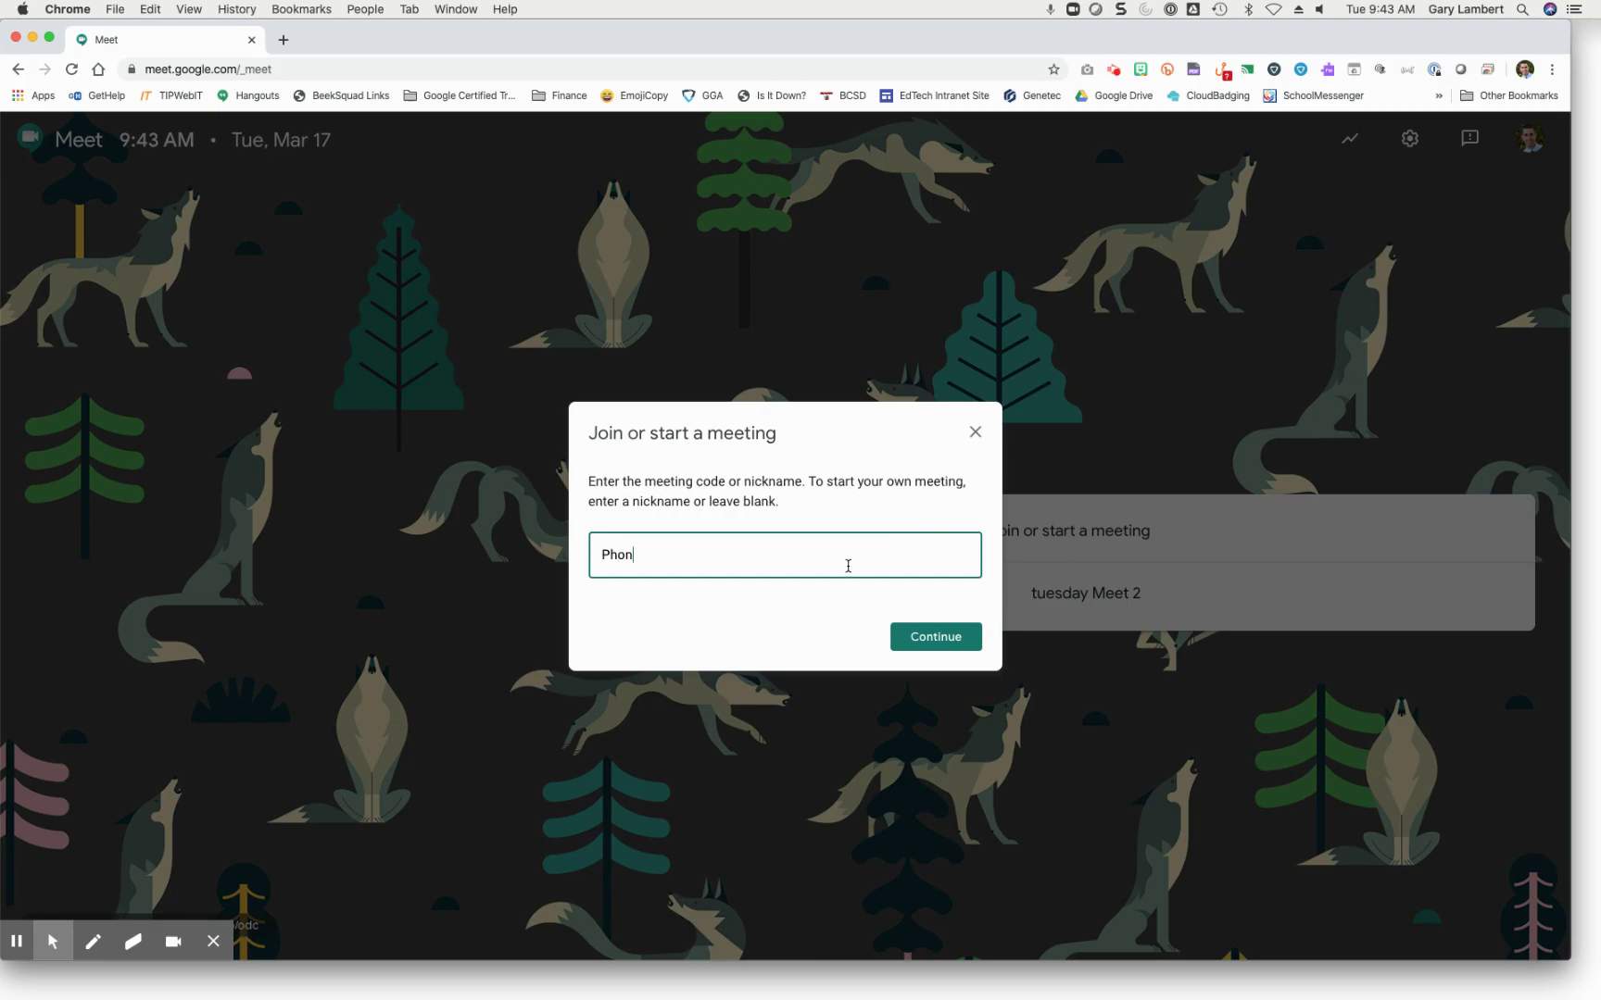
left_click(931, 635)
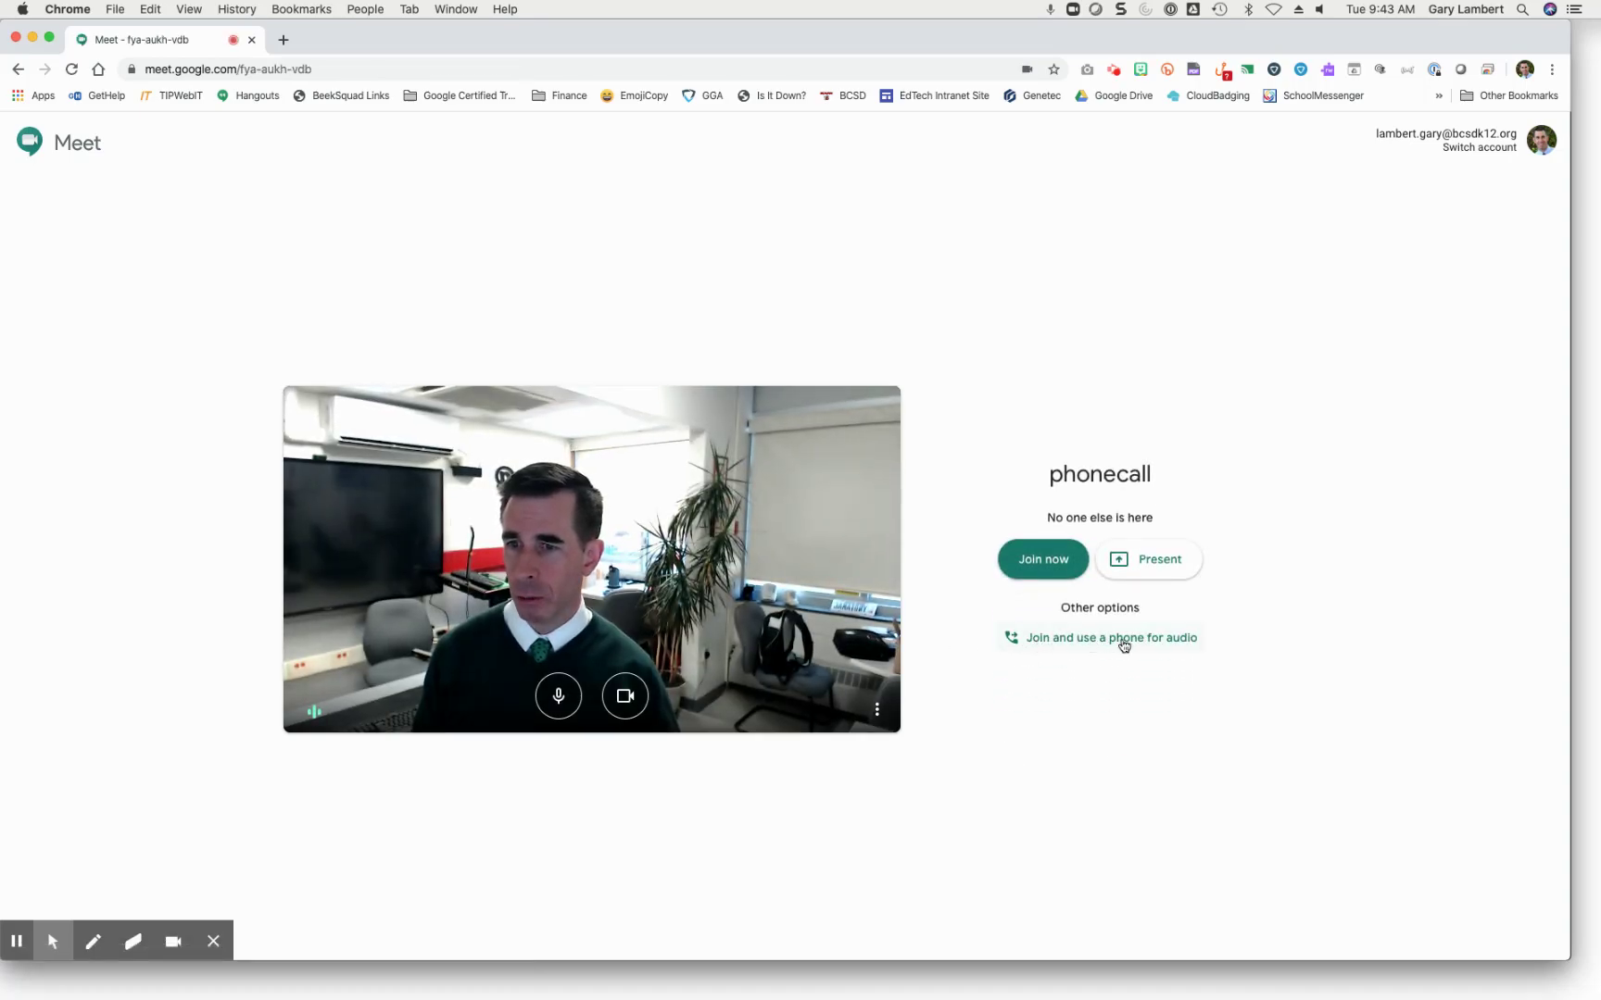
Step: Check the phone-audio options, dismiss them, and join the phonecall meeting
left_click(1098, 641)
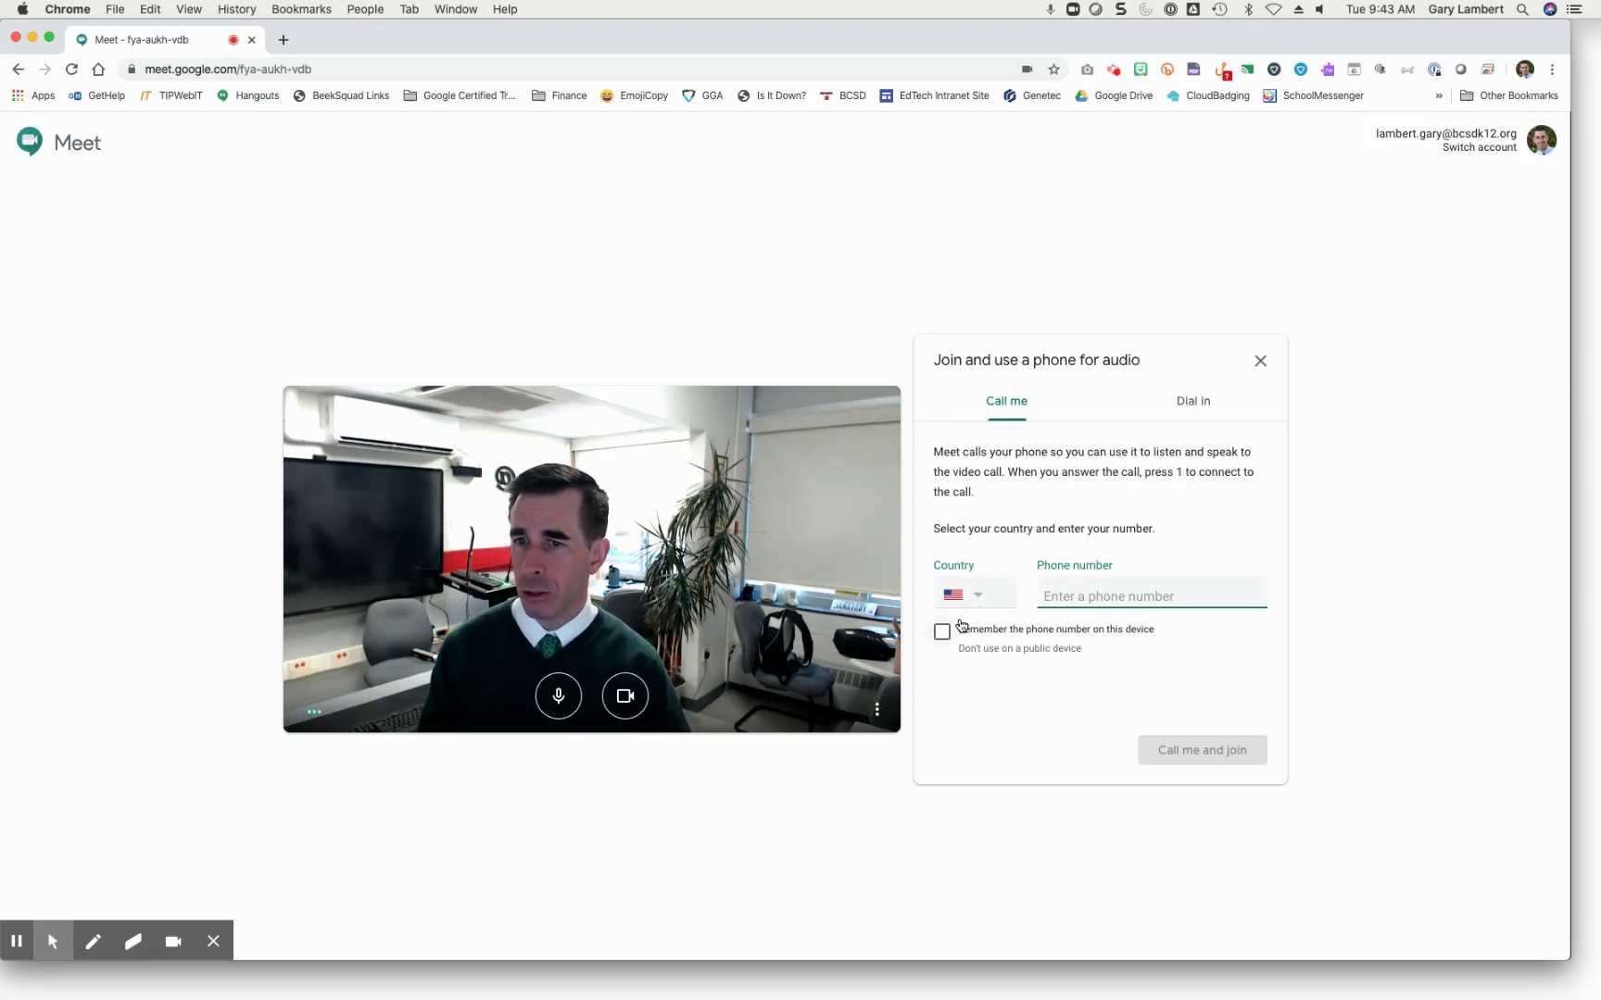
left_click(1260, 360)
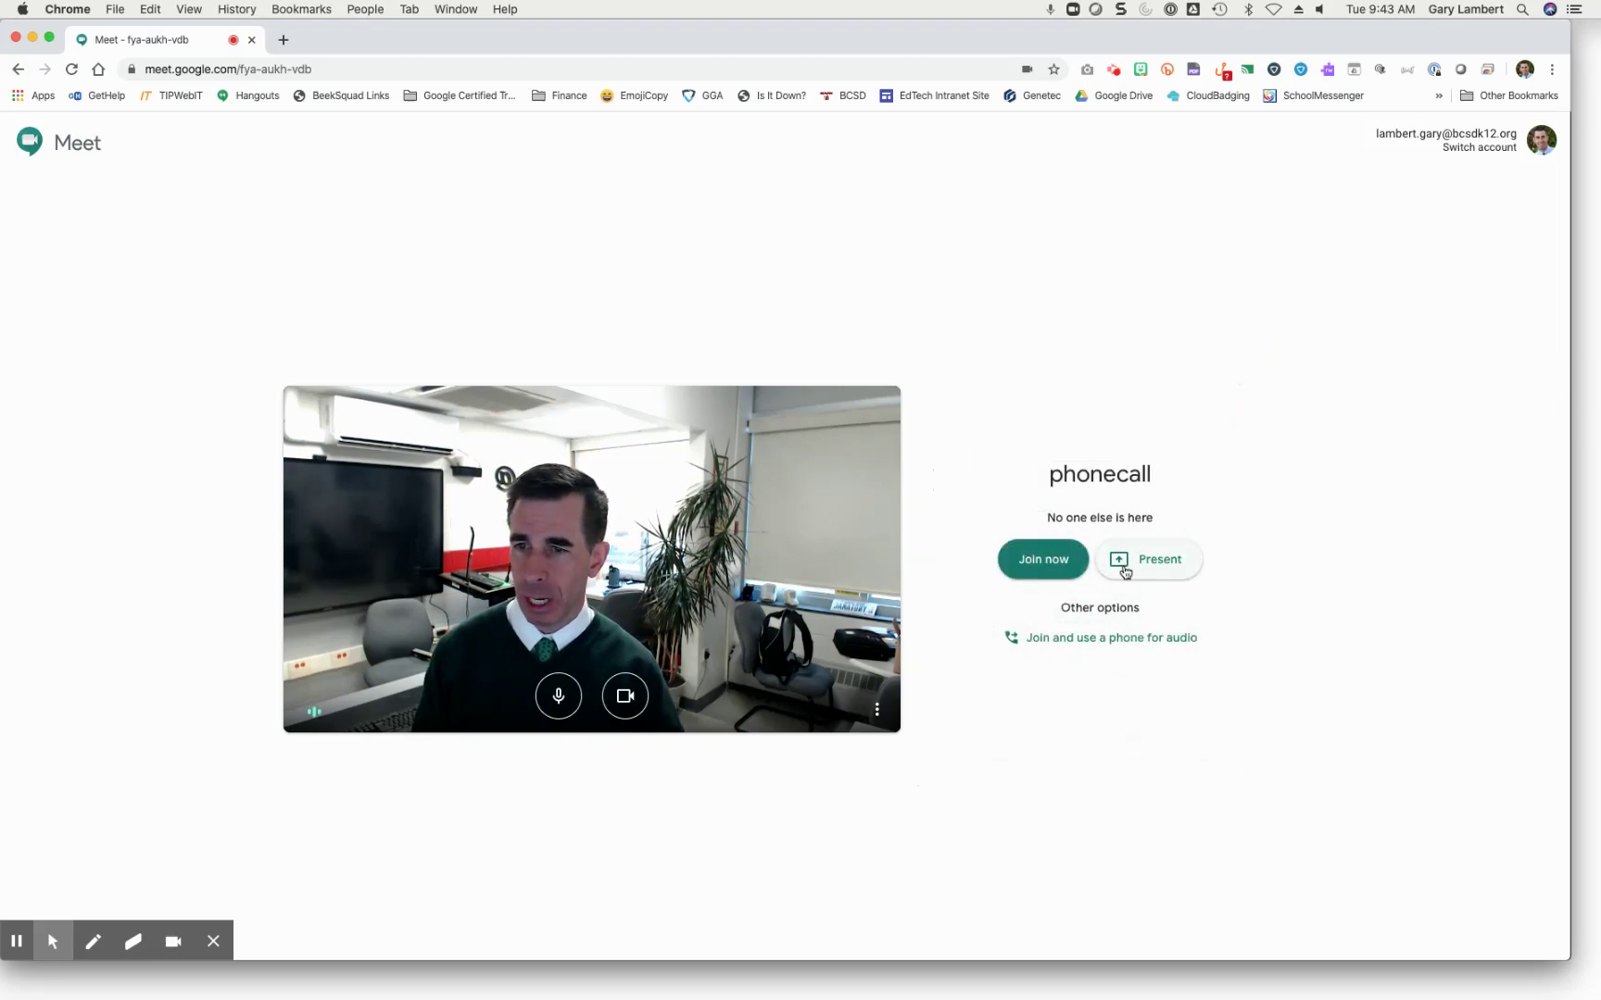
left_click(1043, 562)
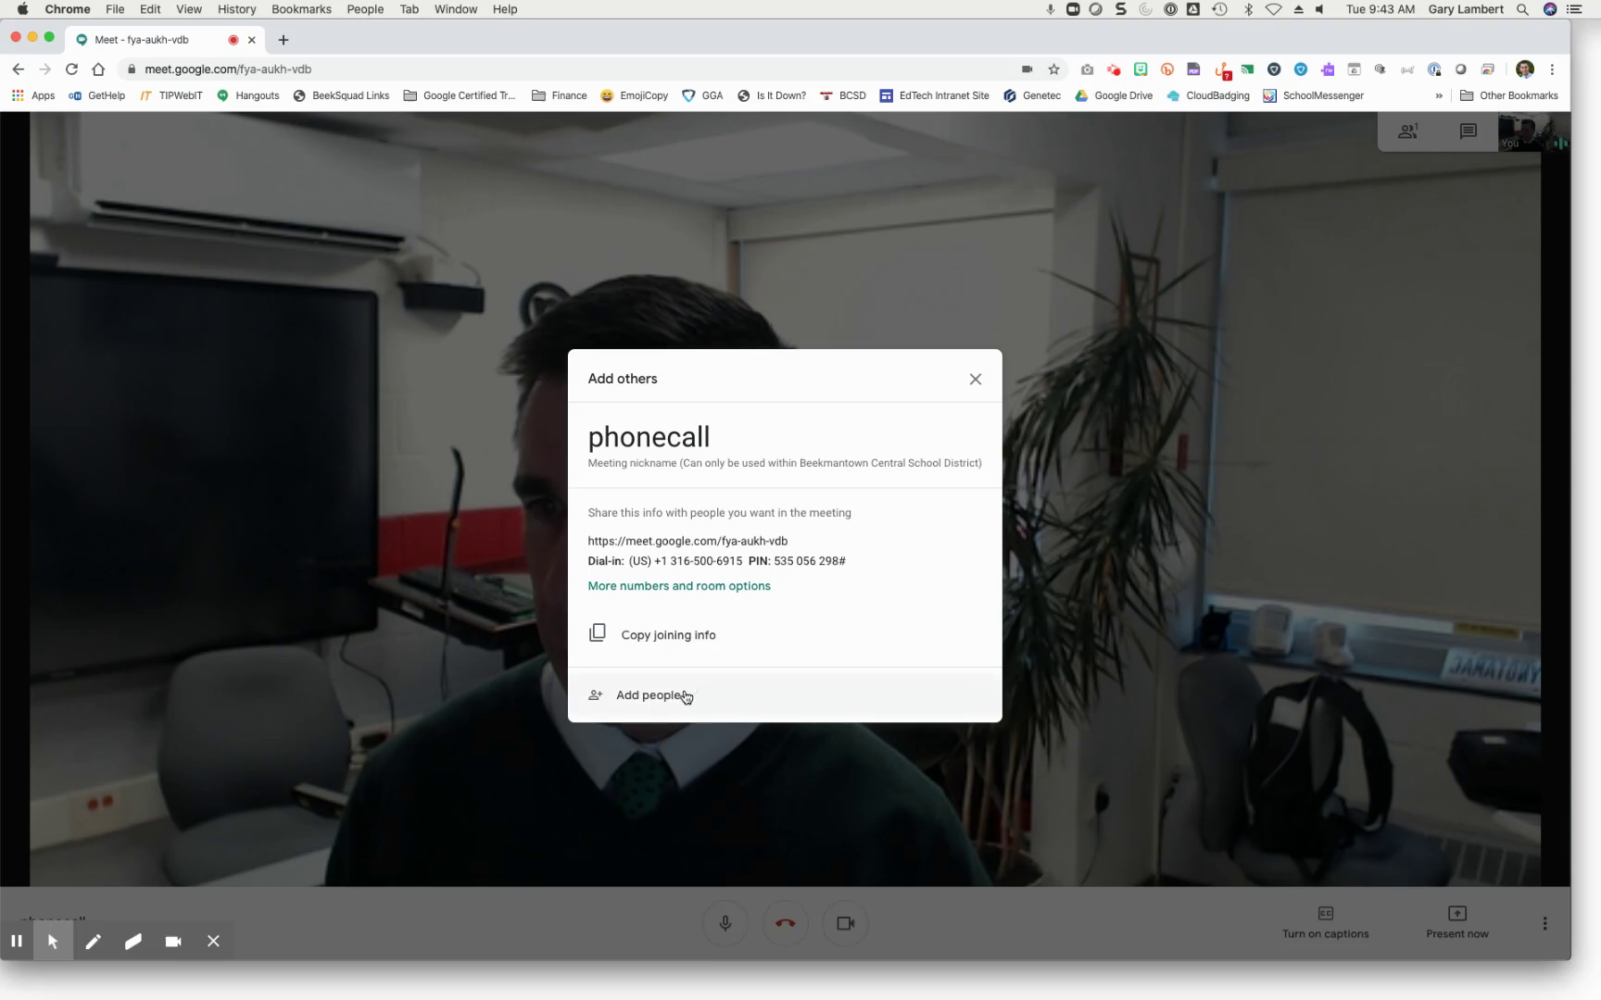
Step: Dial a US phone number into the phonecall meeting from the People panel's Call tab
left_click(974, 378)
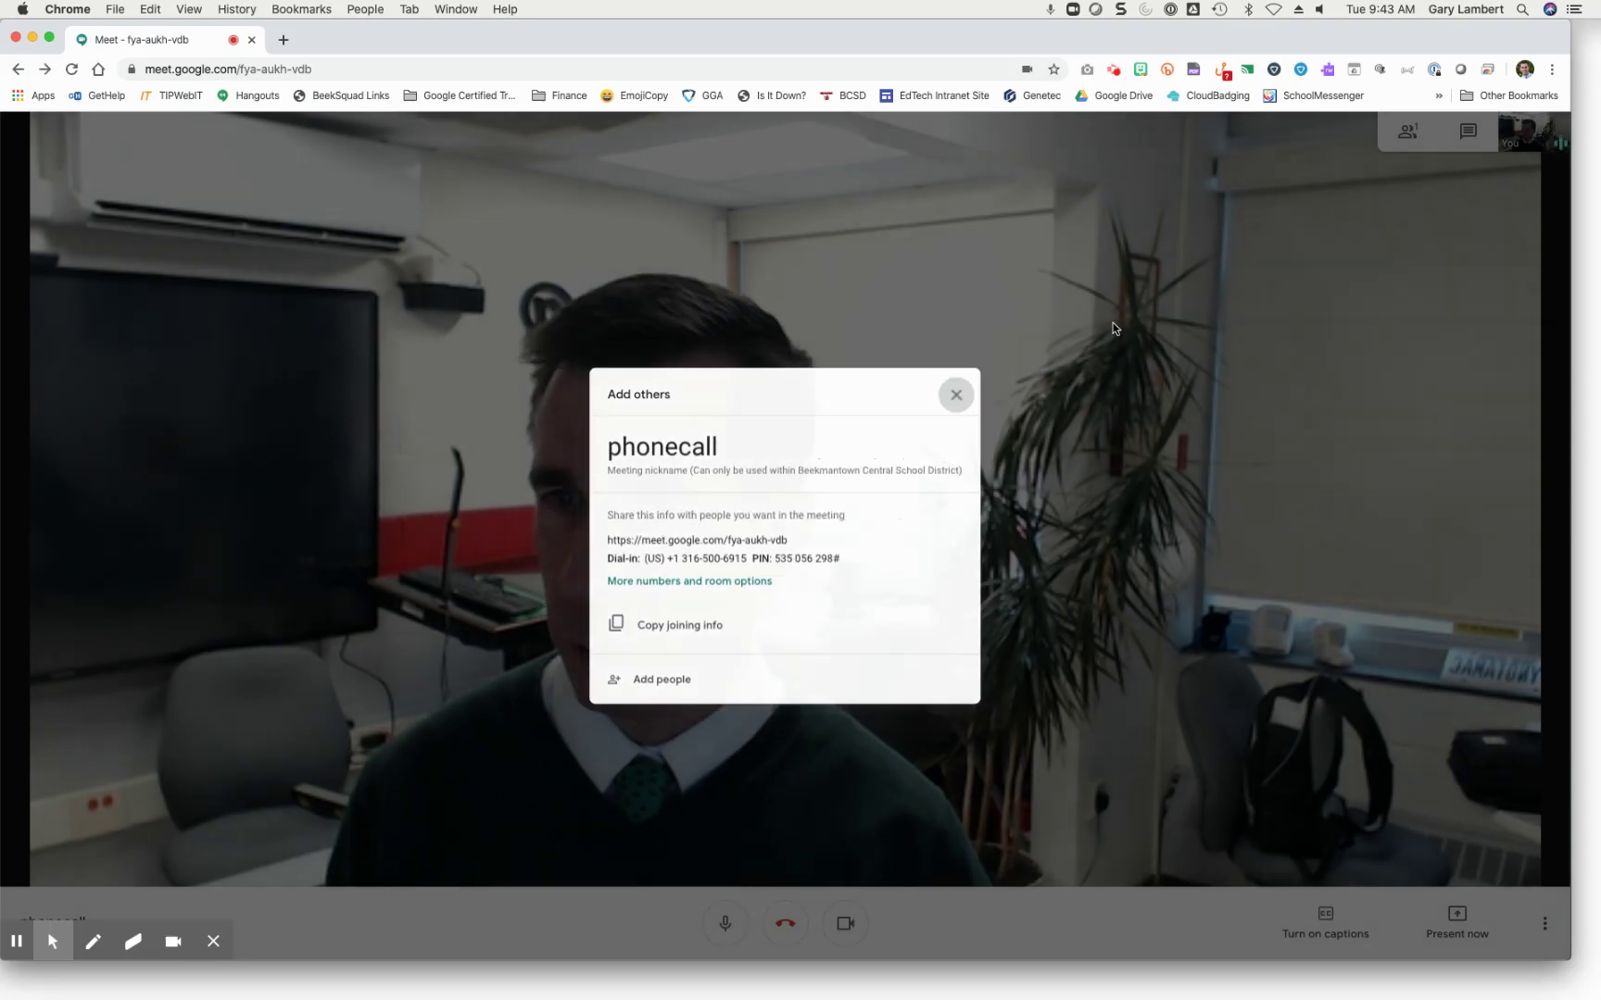
left_click(1394, 145)
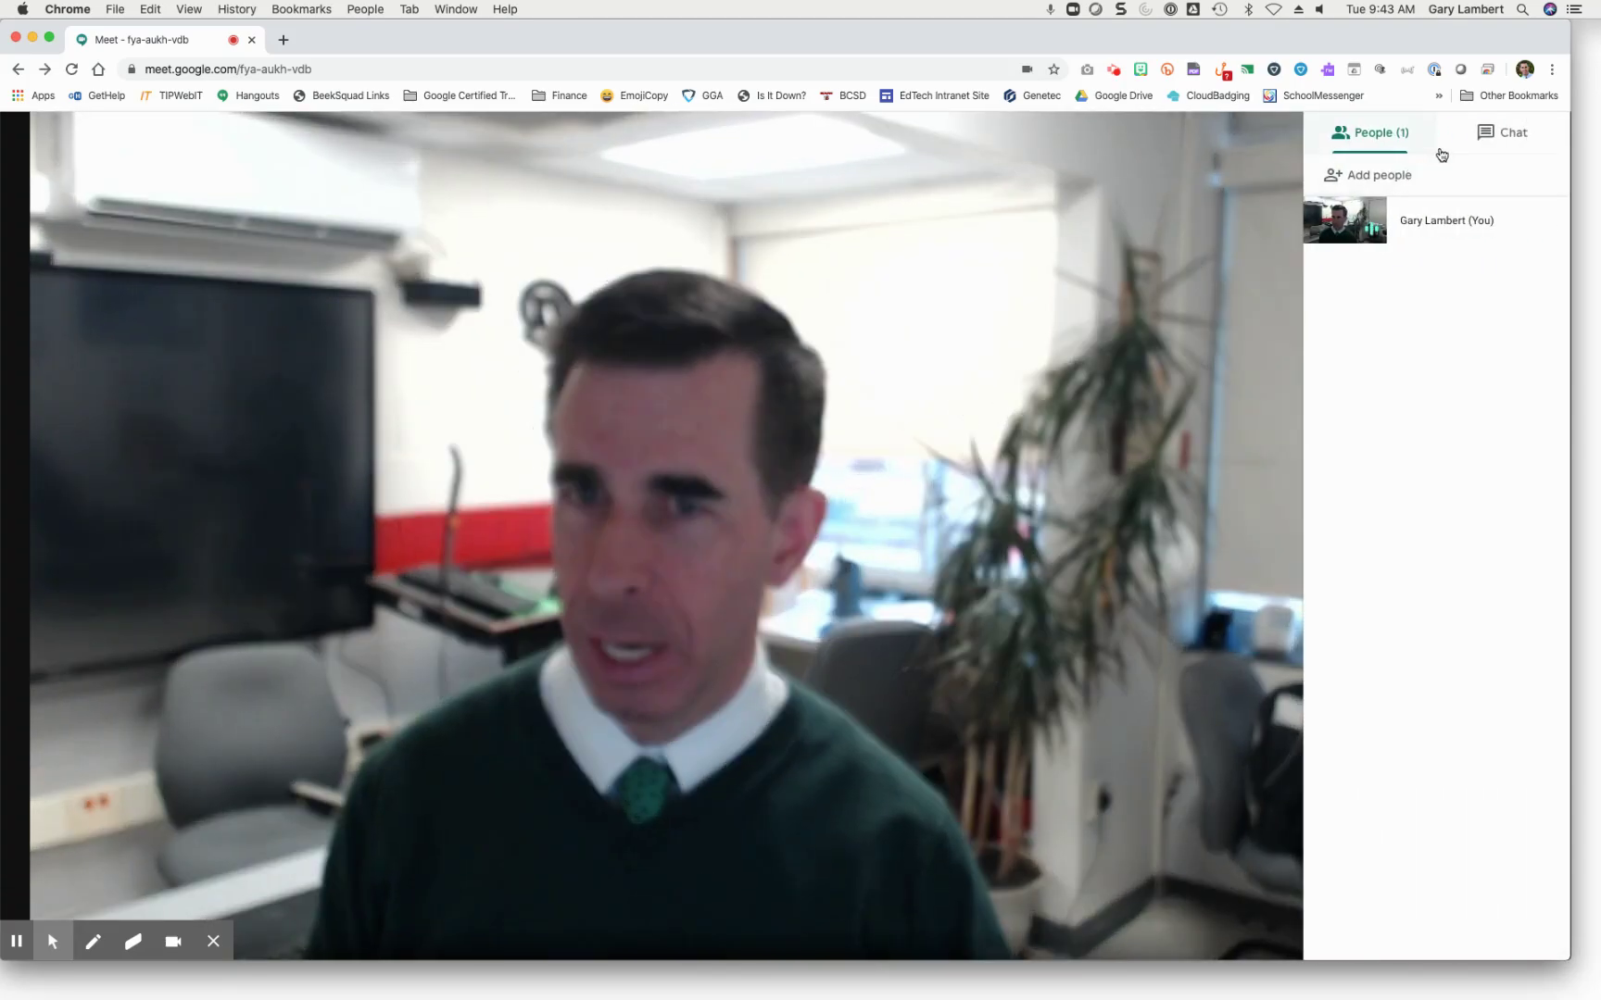
left_click(1403, 173)
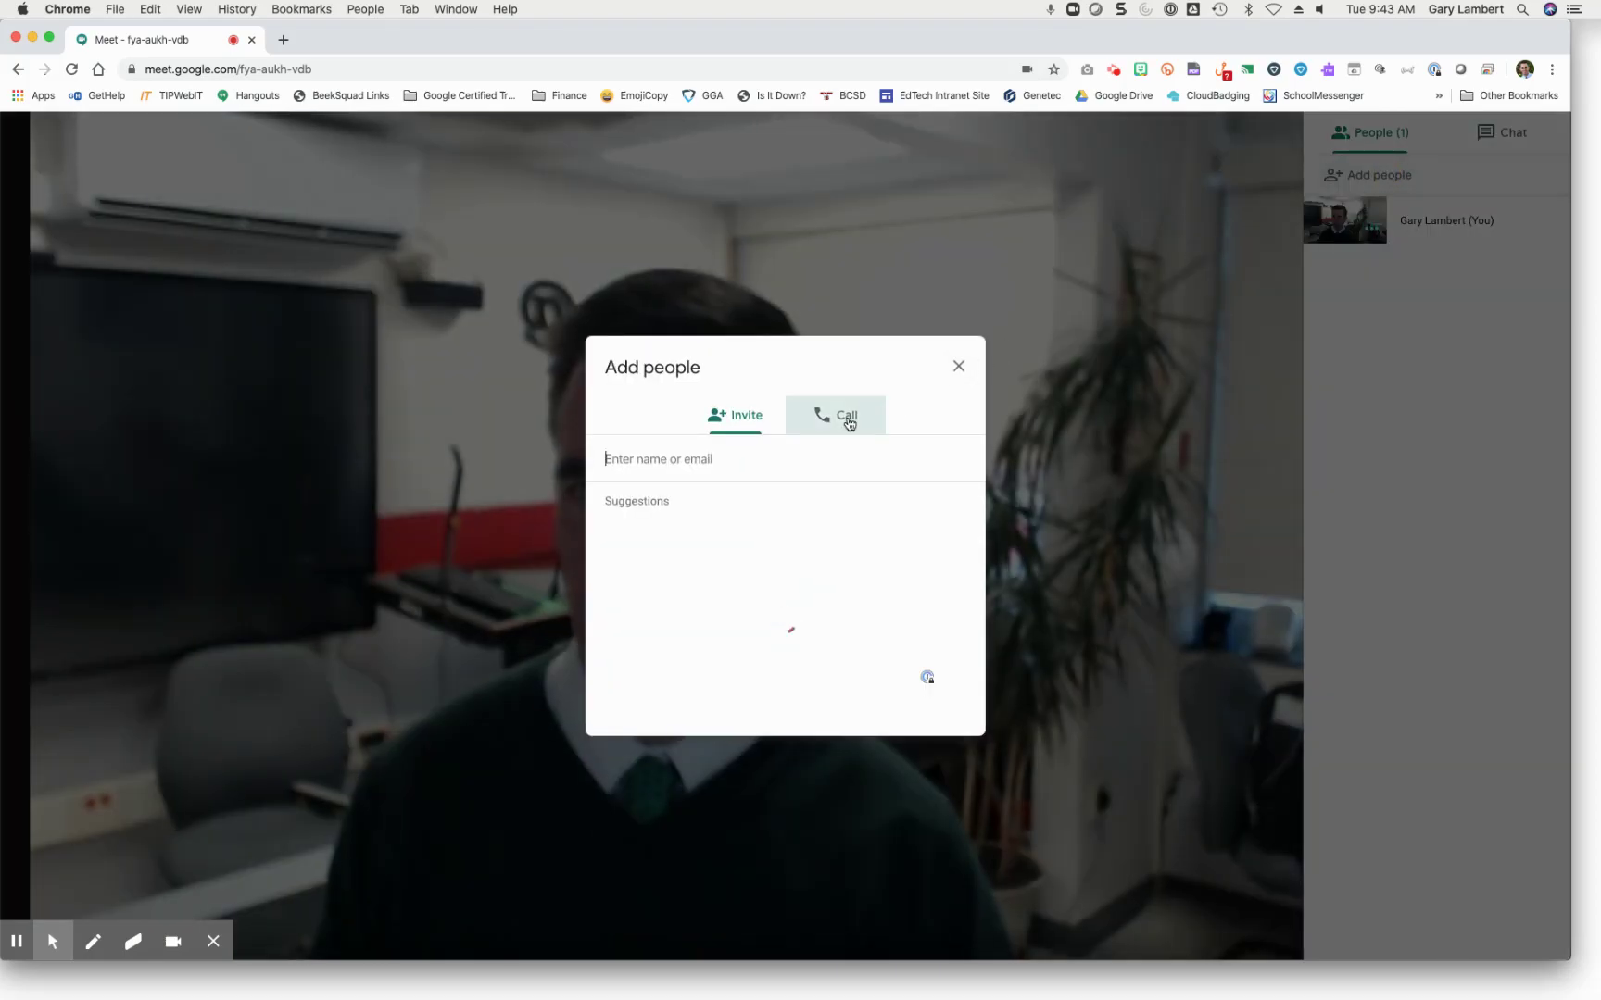
left_click(845, 419)
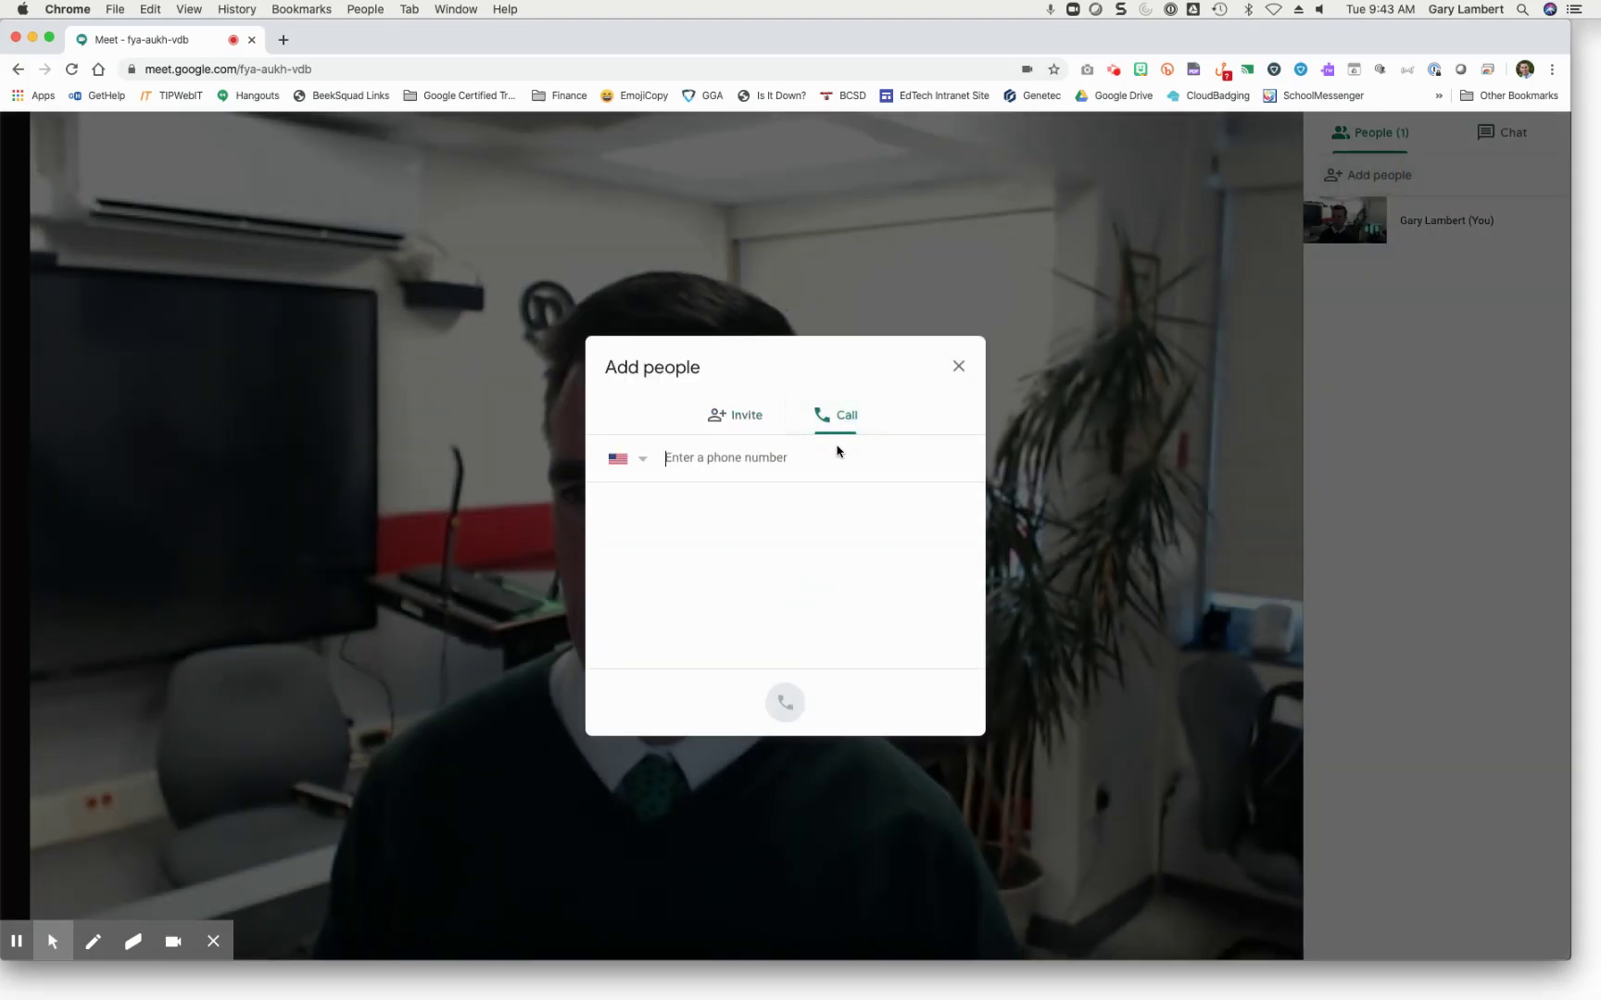
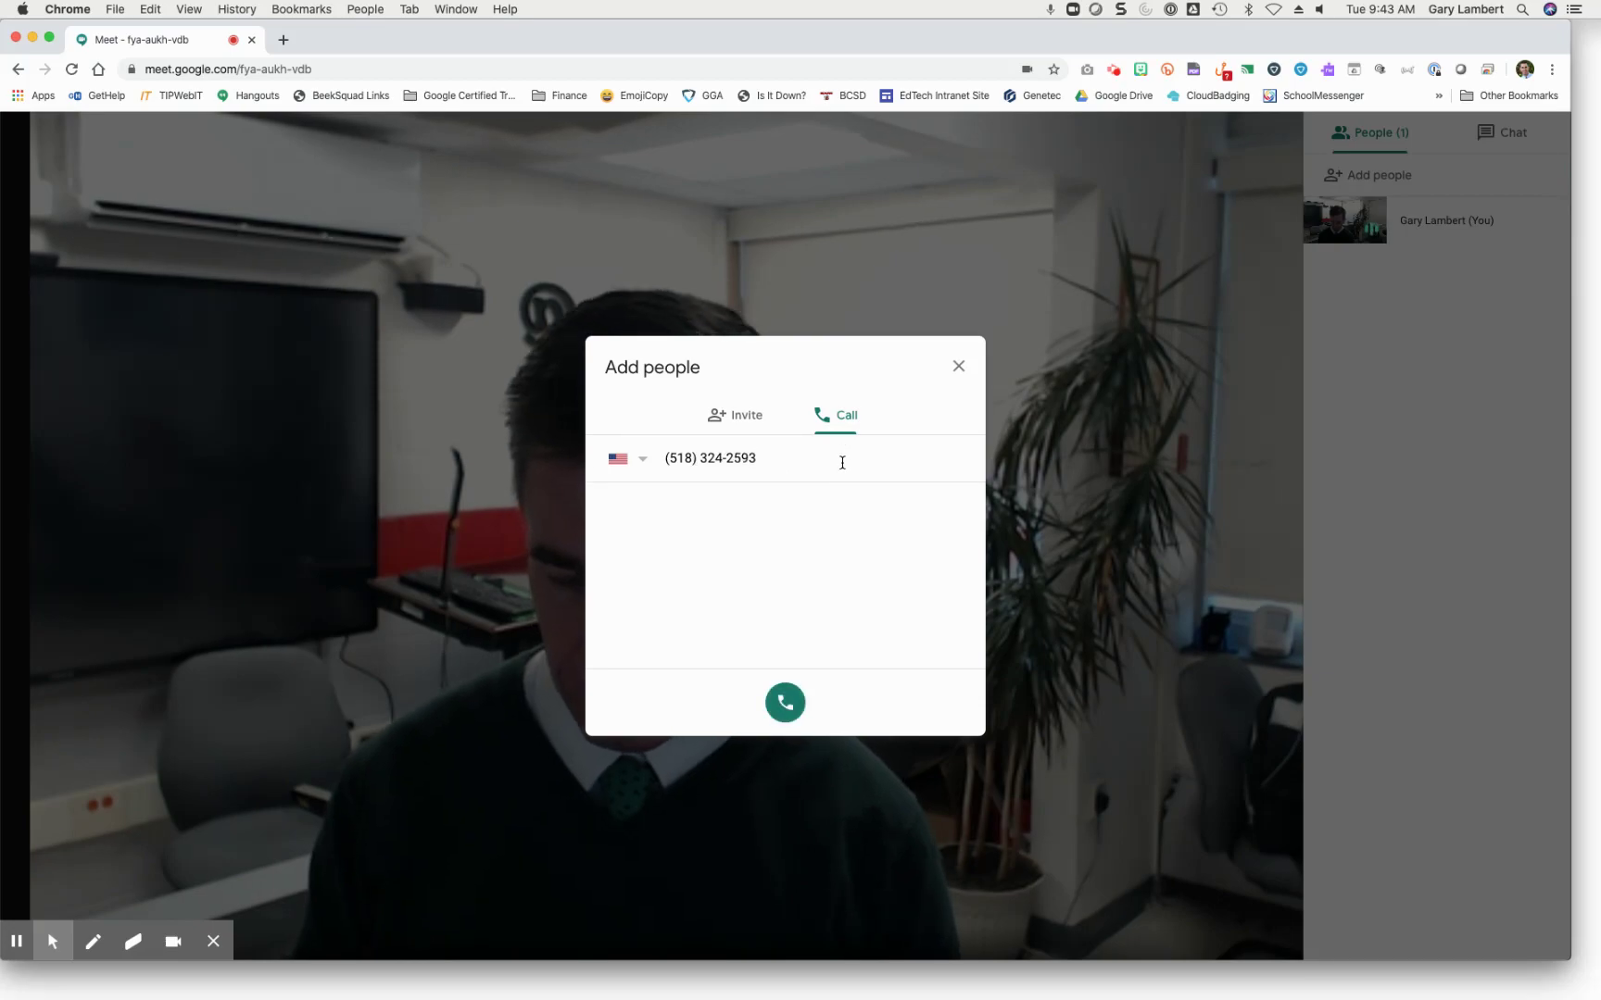
left_click(787, 706)
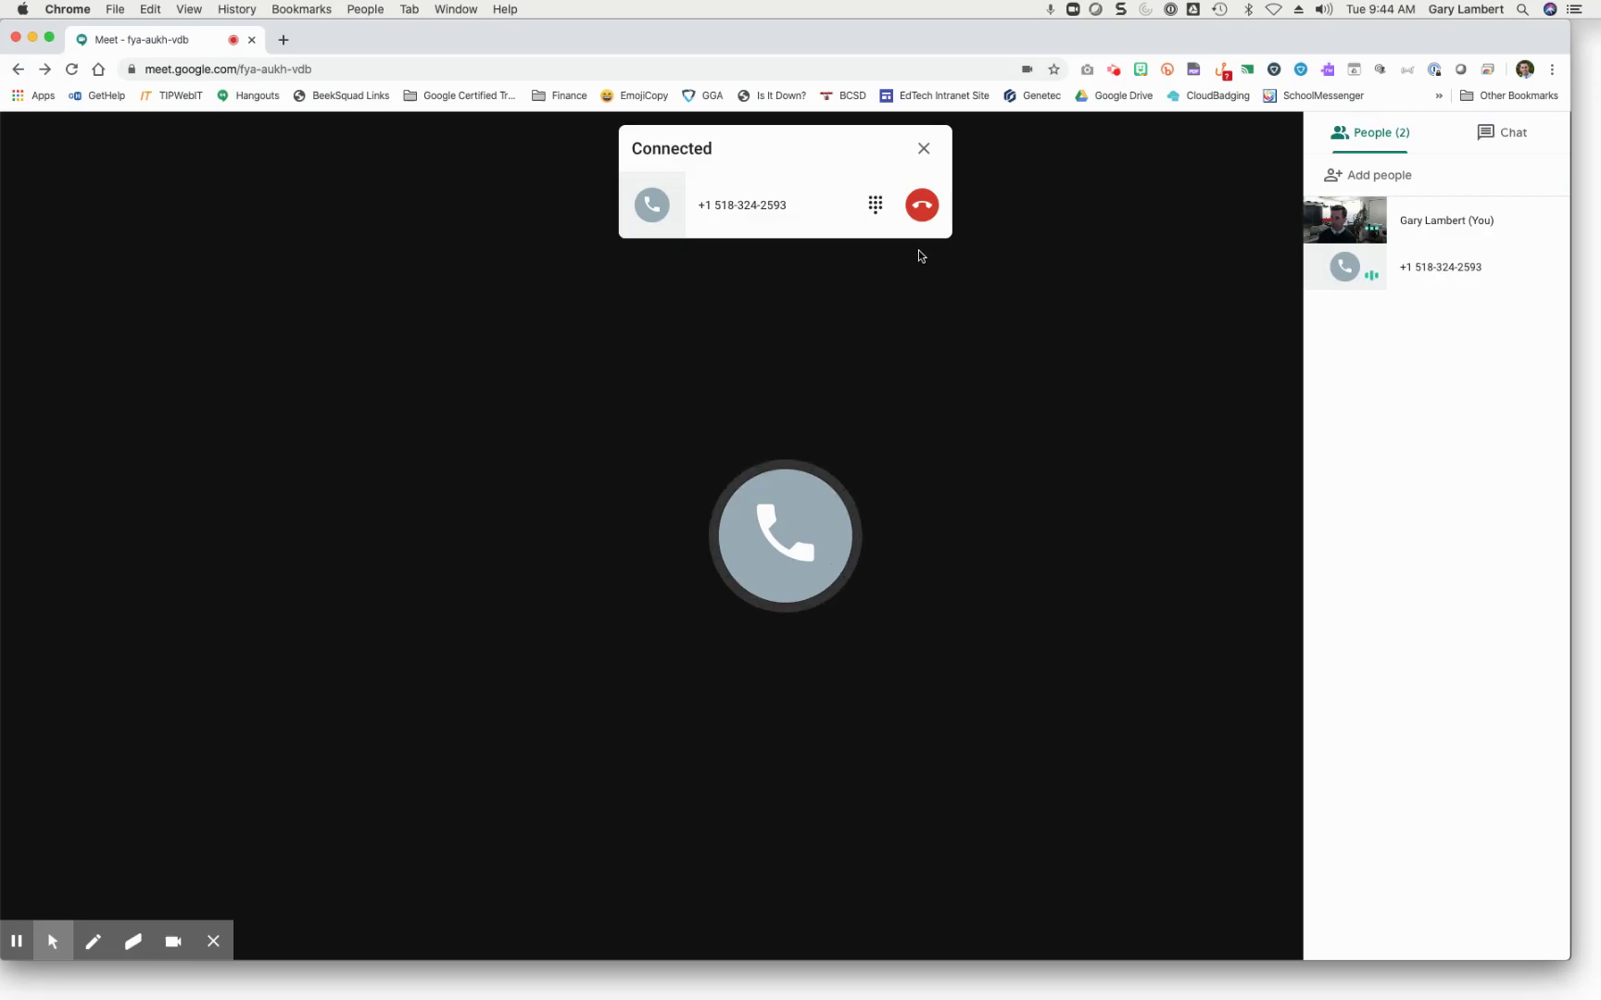
Step: Hang up on the connected phone participant
left_click(919, 214)
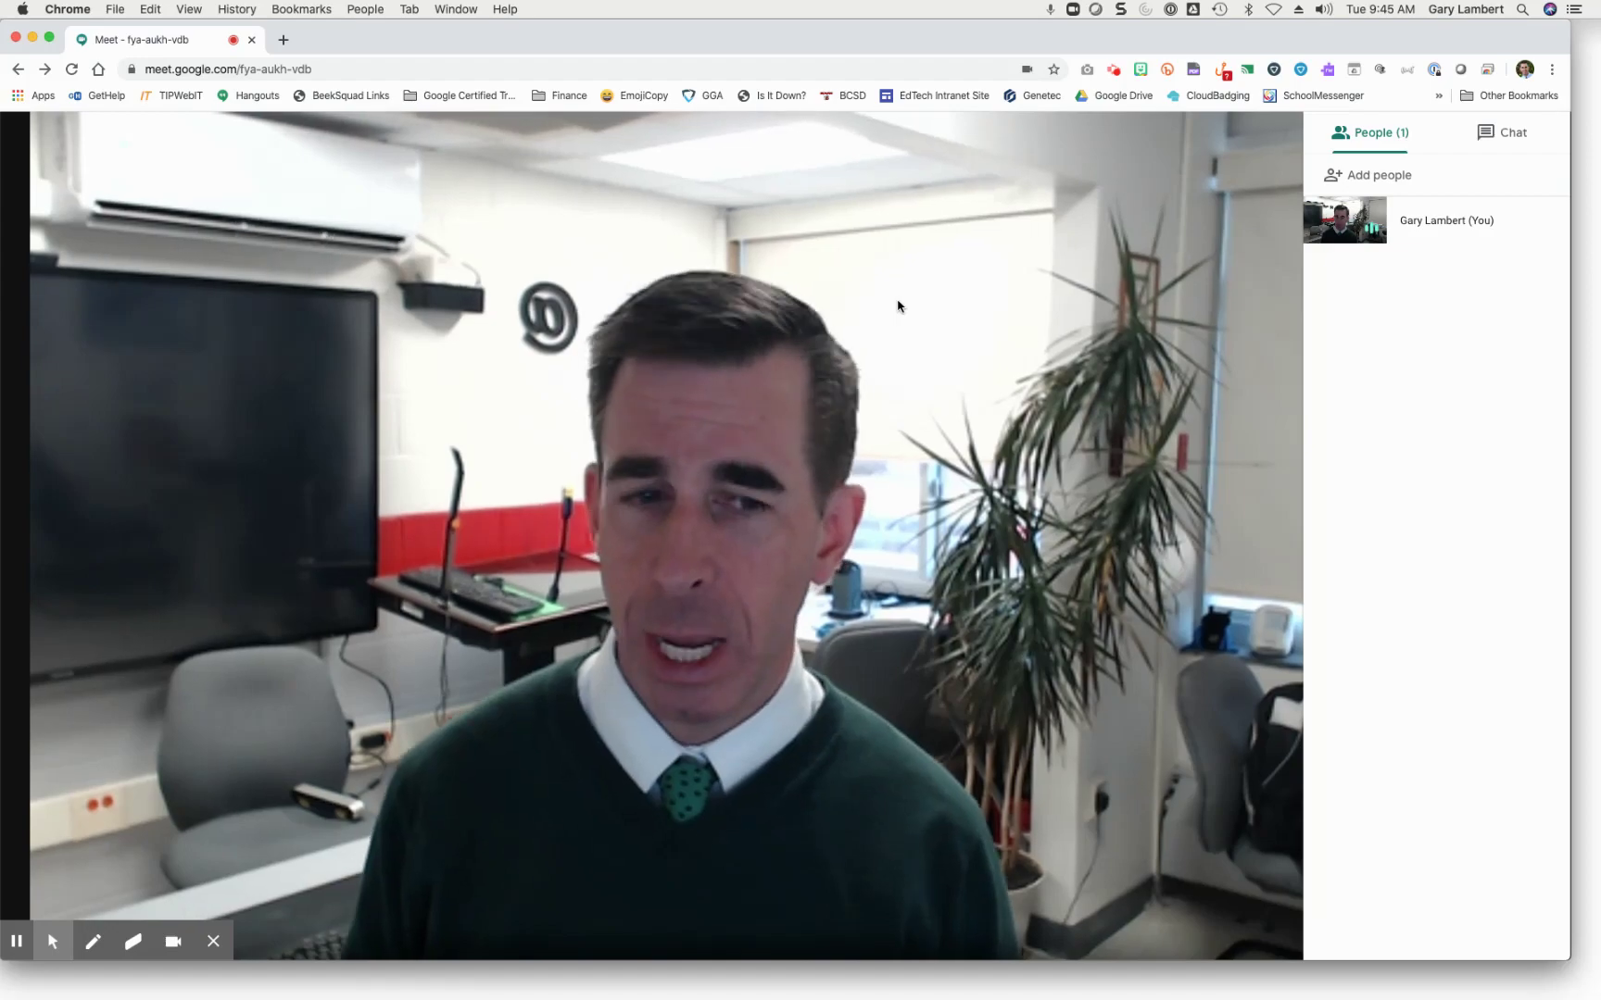
Step: Switch from Chrome to Microsoft Outlook with Cmd+Tab
key("super+Tab")
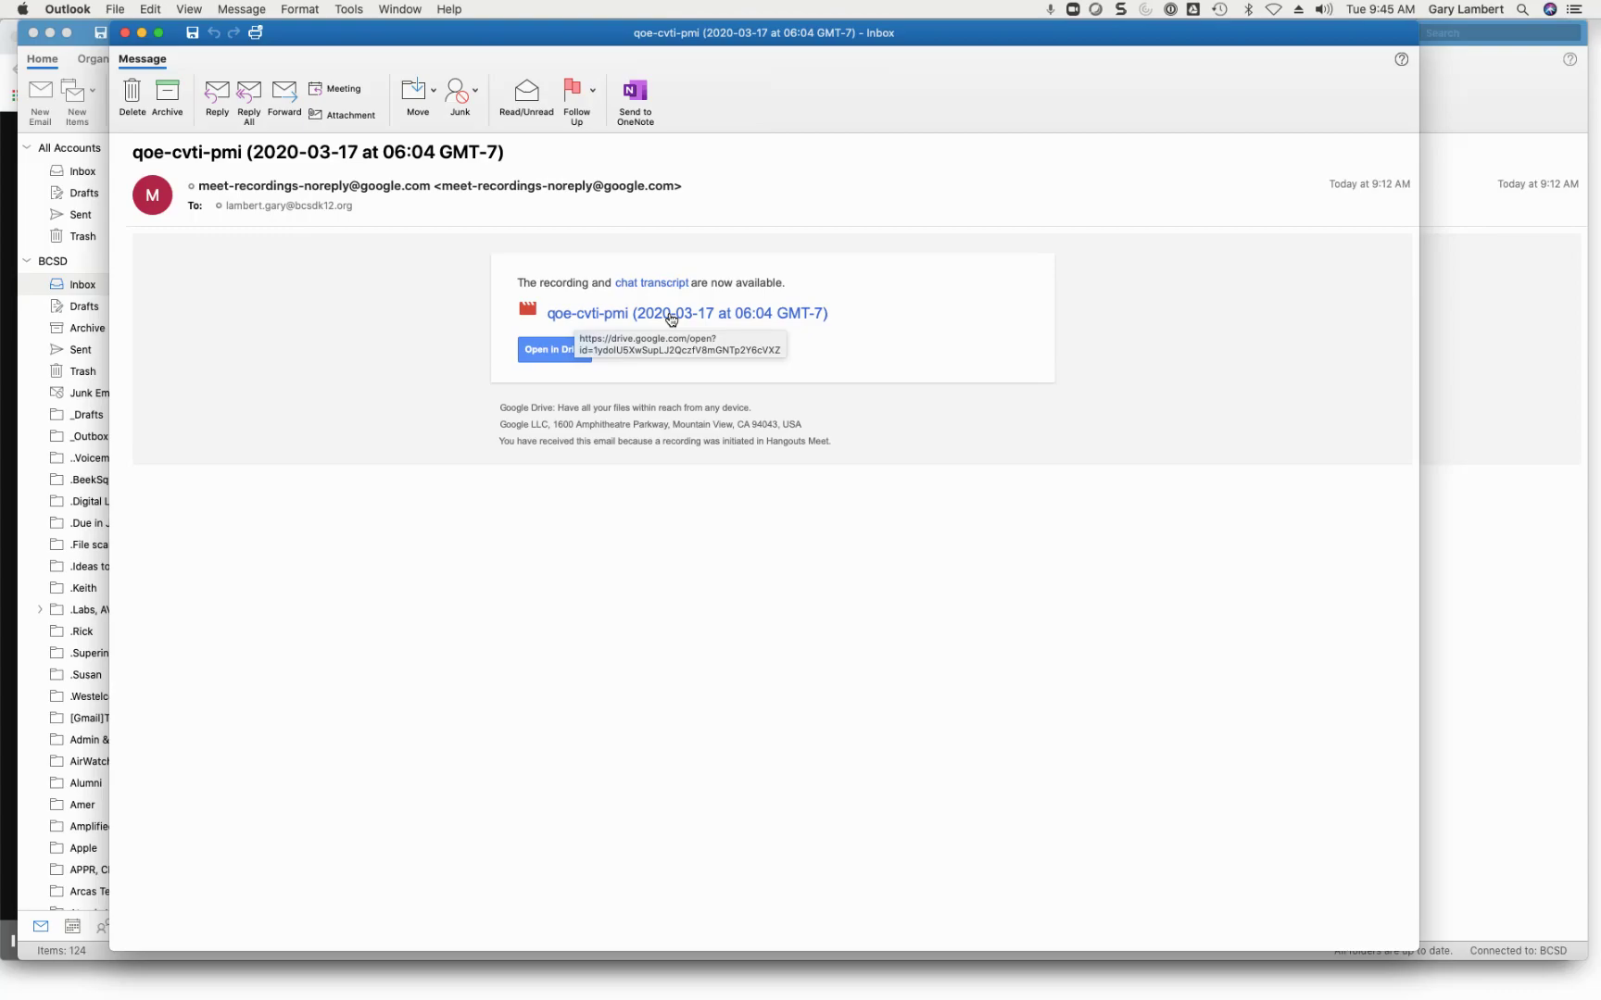
Step: Open the qoe-cvti-pmi chat transcript in Google Drive from the recording email's link
left_click(658, 285)
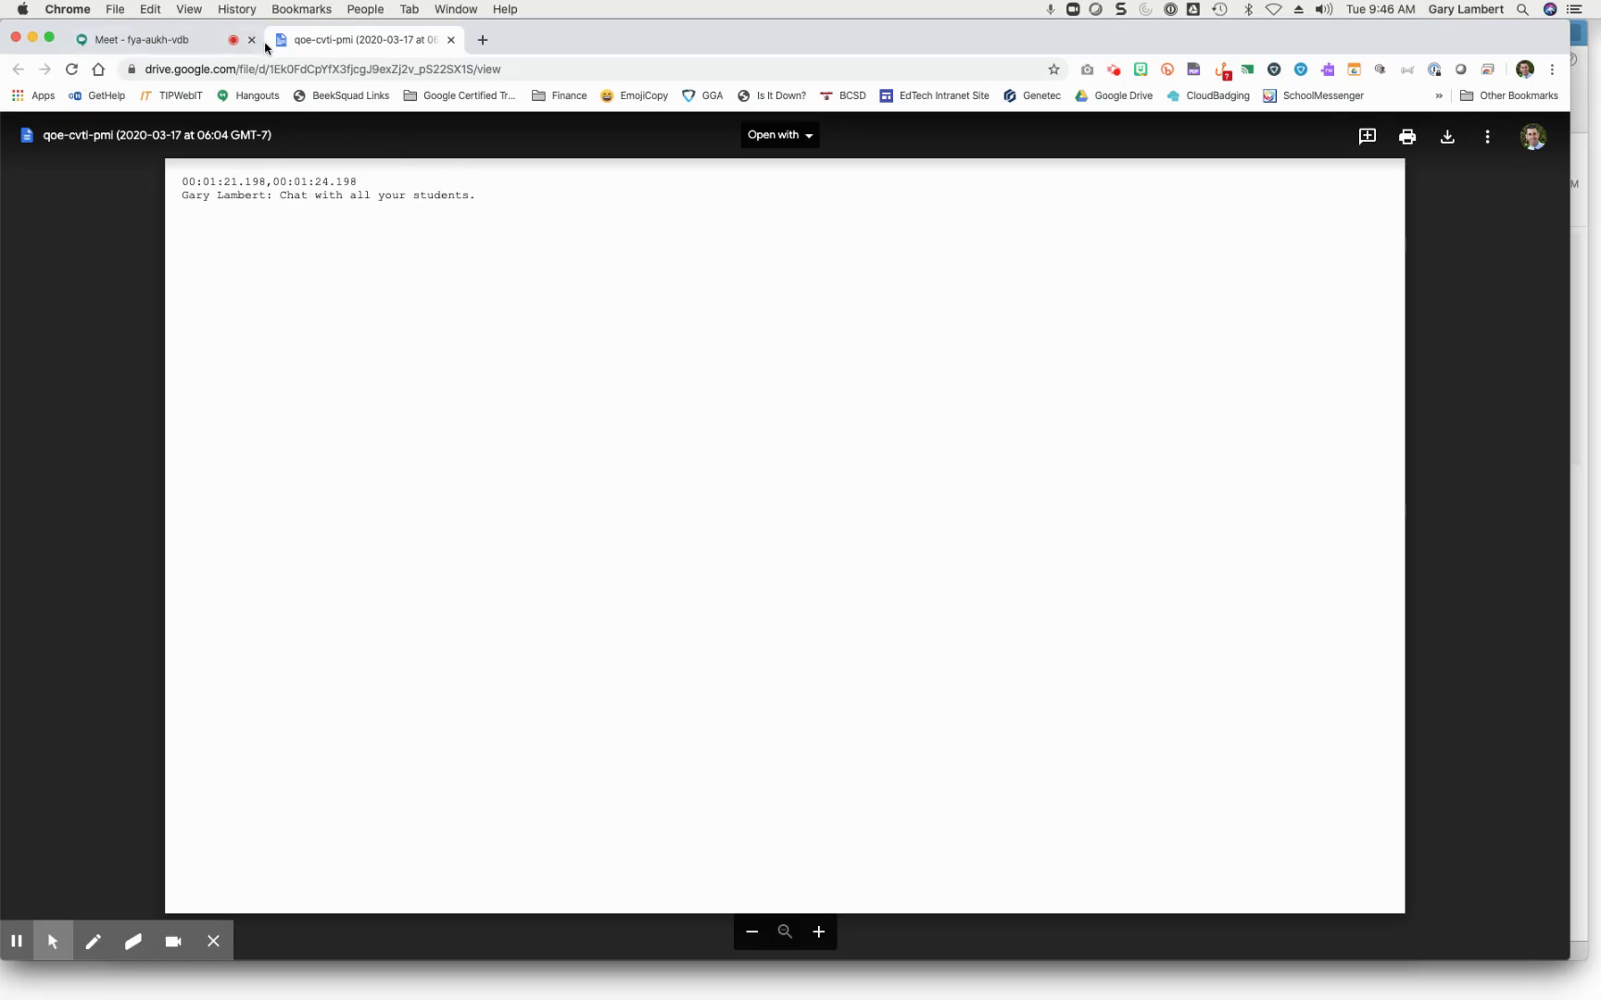
Step: Switch back to the qoe-cvti-pmi recording email in Outlook with Cmd+Tab
key("super+Tab")
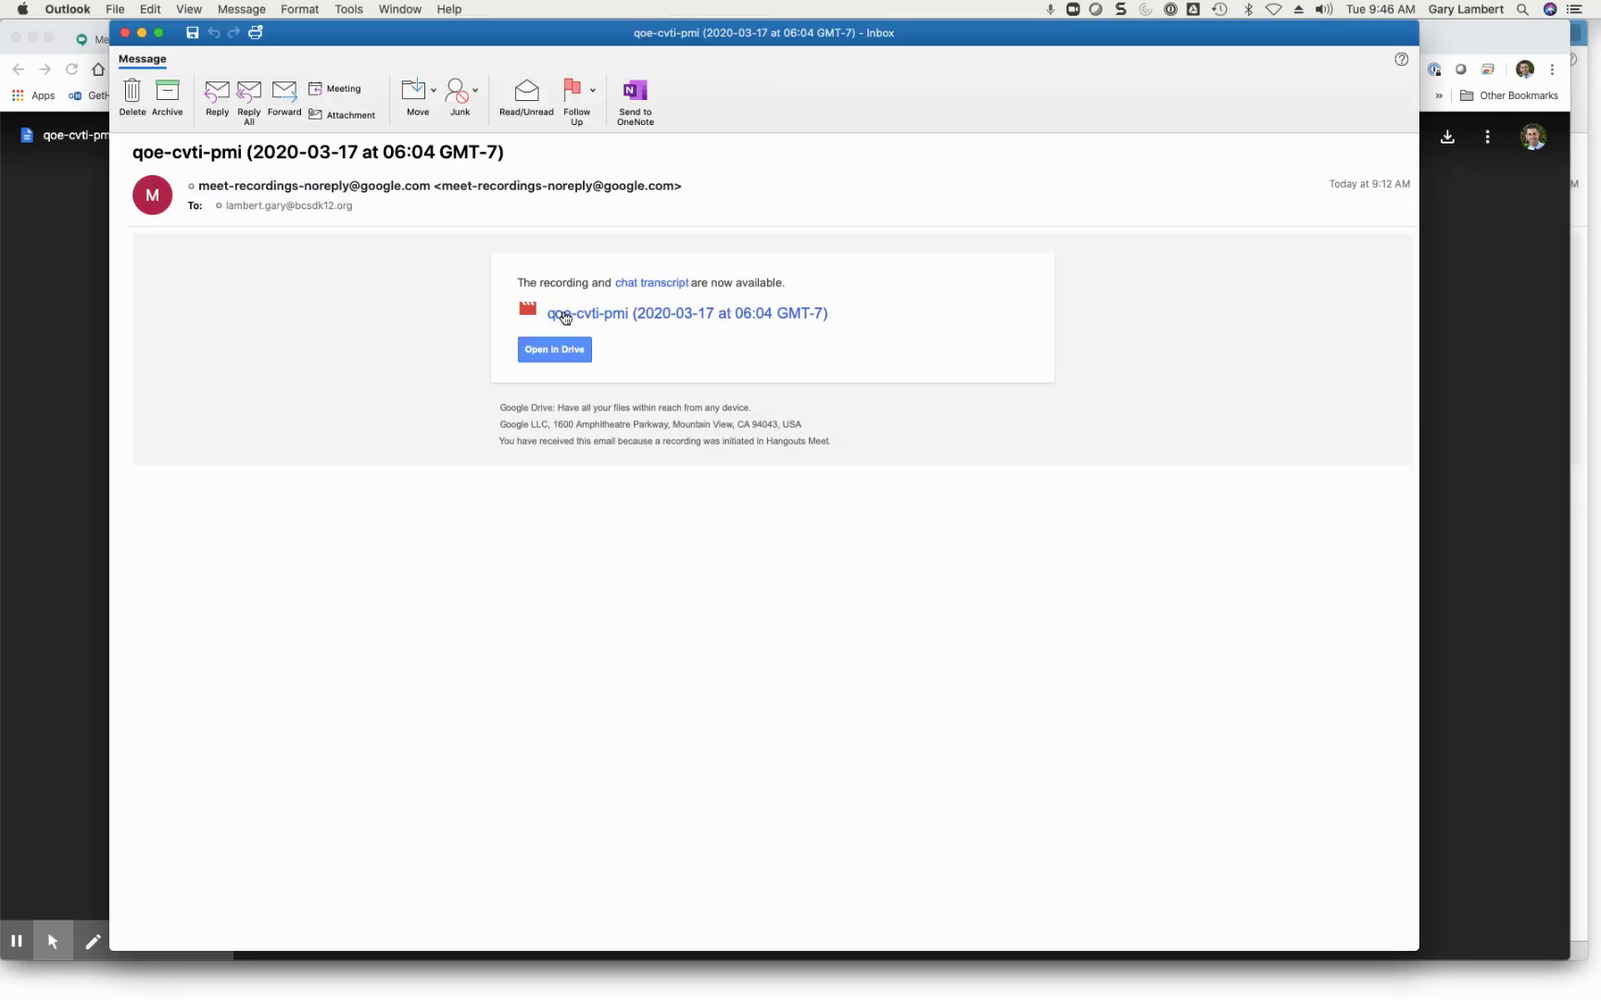
Step: Open the qoe-cvti-pmi (2020-03-17 at 06:04 GMT-7) recording video in Google Drive
left_click(567, 316)
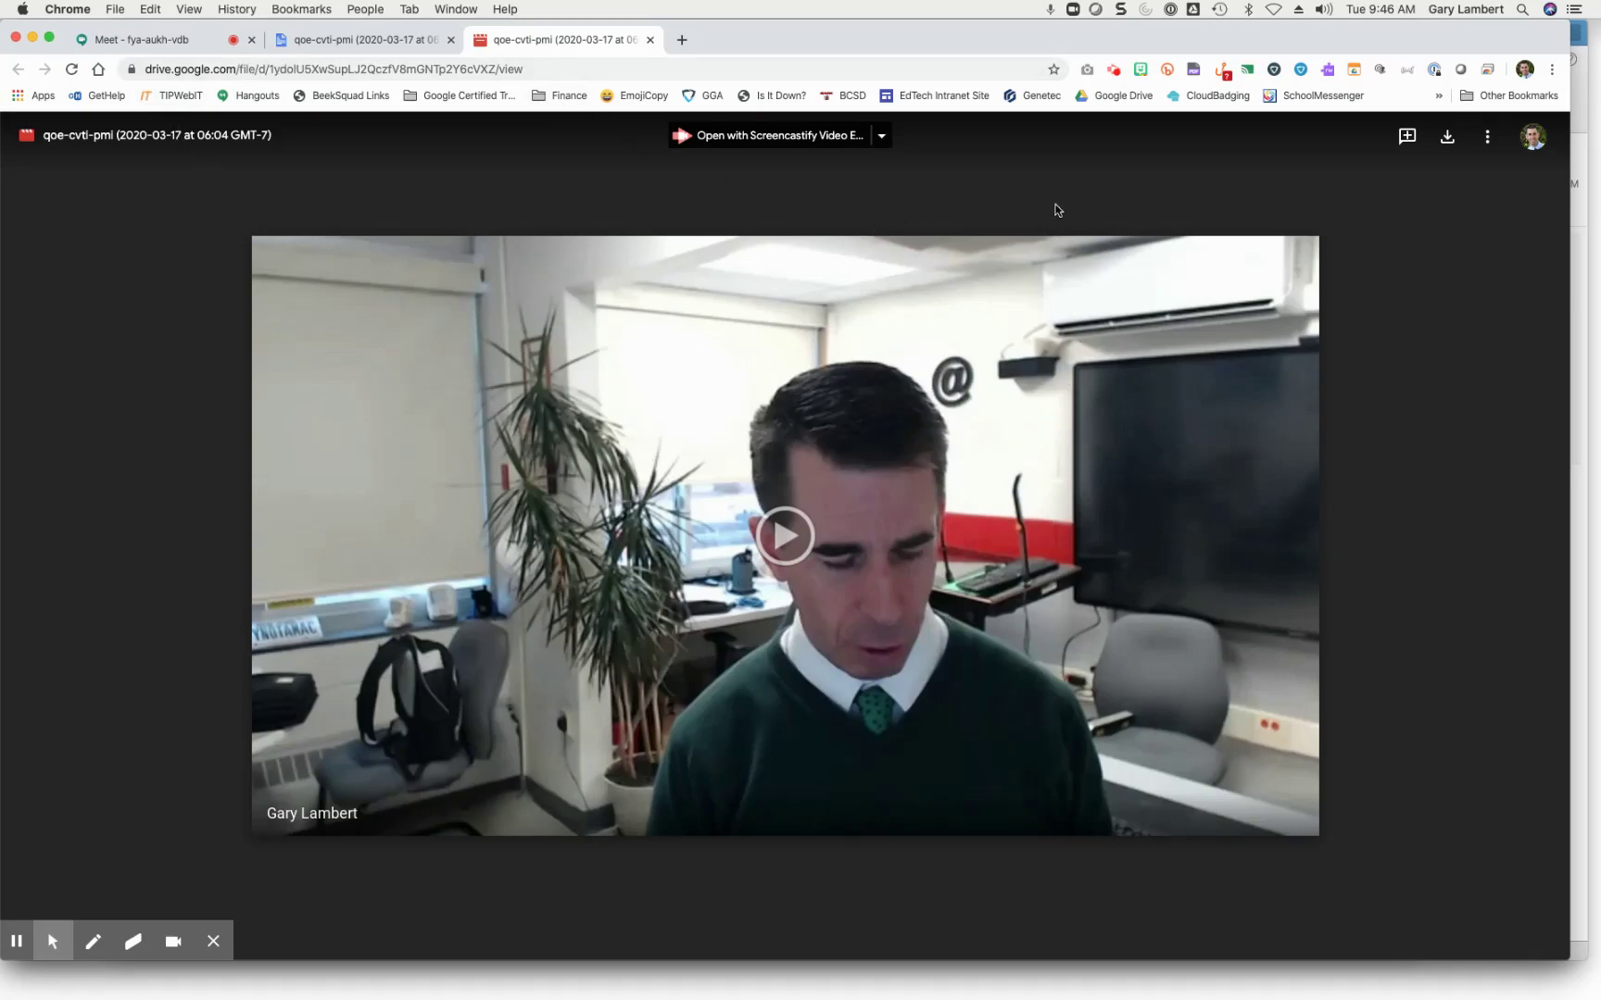
Step: Set the qoe-cvti-pmi recording's link sharing to 'On - Anyone with the link' and save
left_click(882, 136)
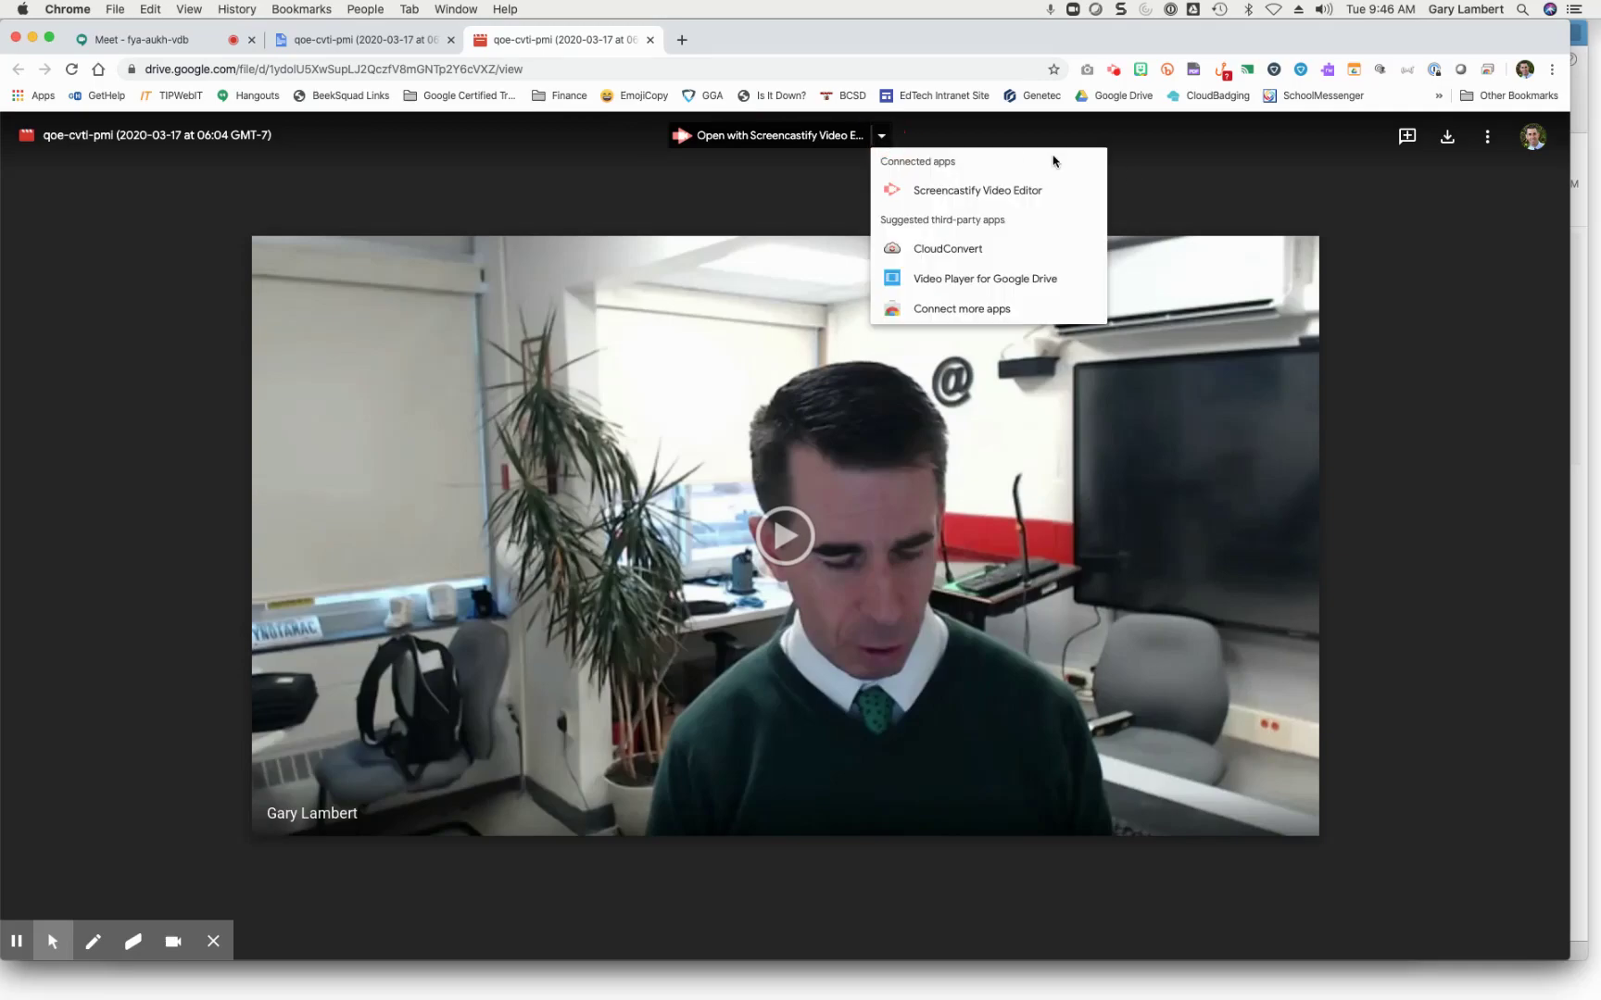
left_click(1486, 137)
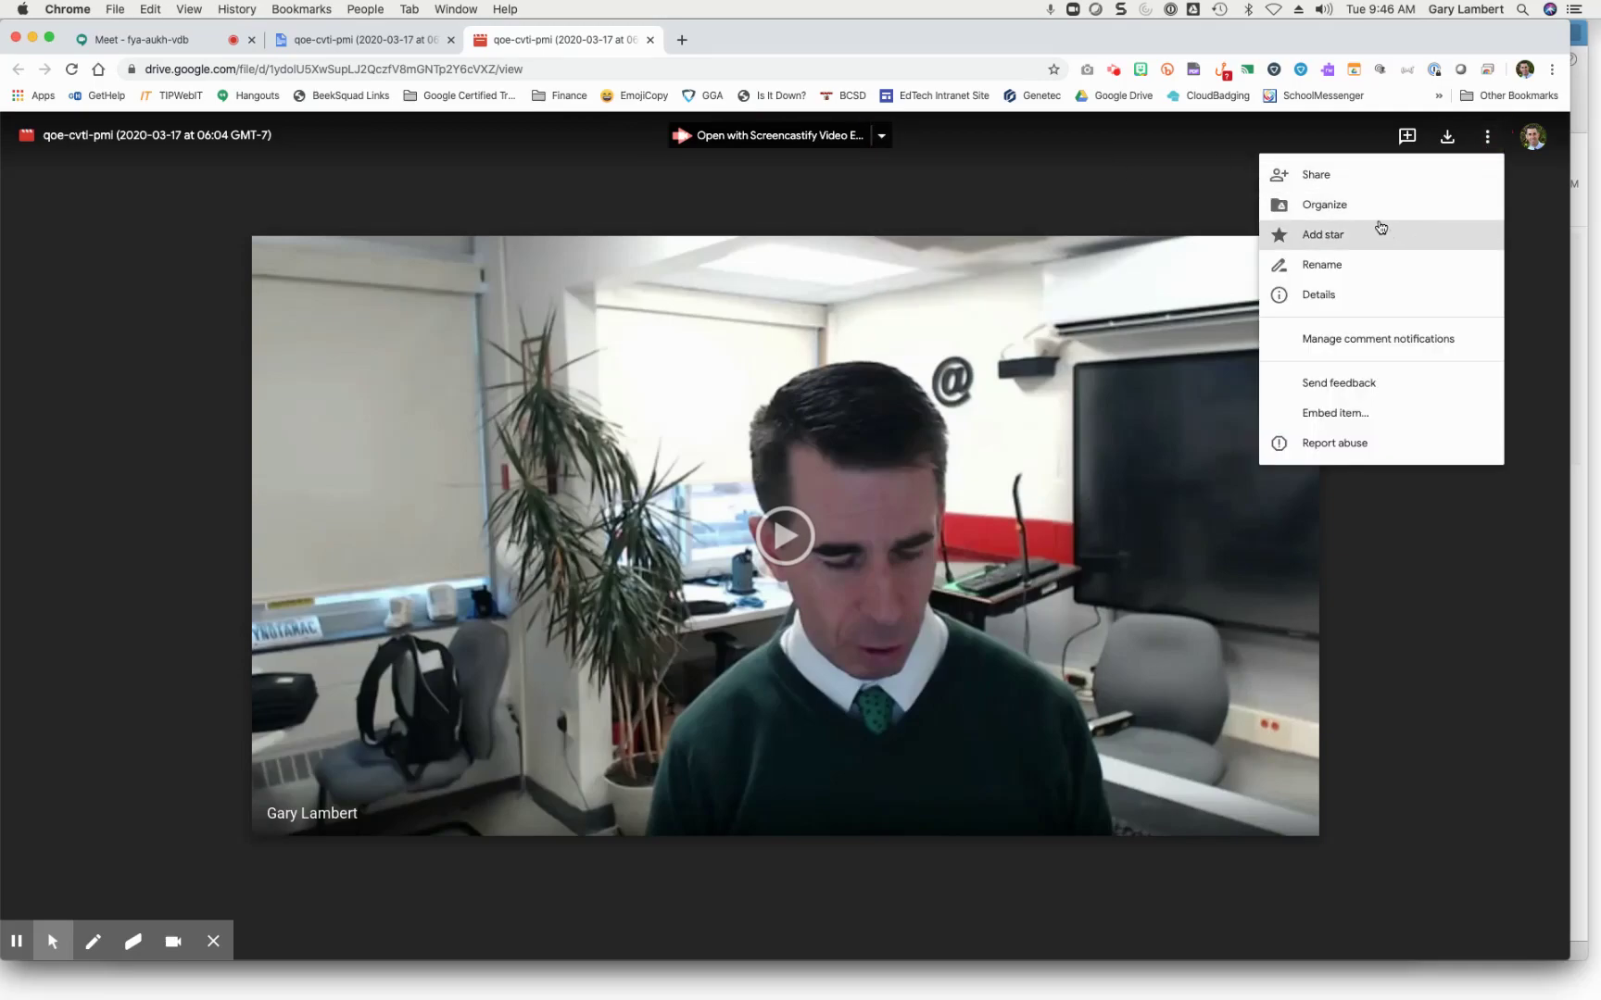
left_click(1366, 185)
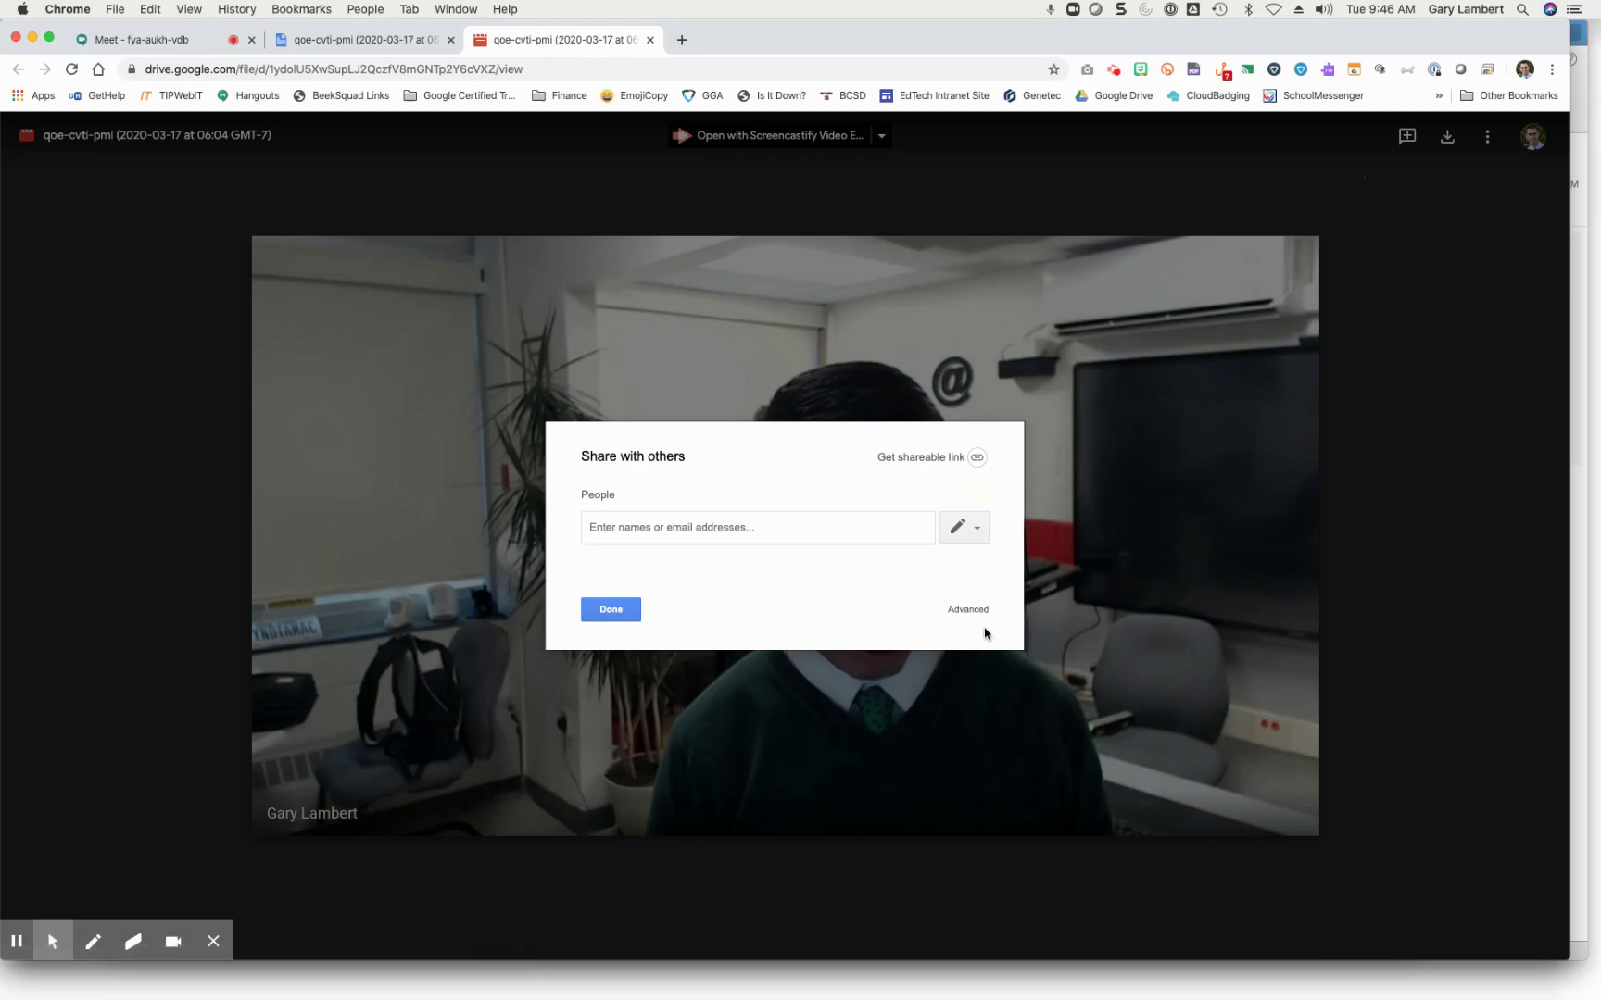
left_click(968, 611)
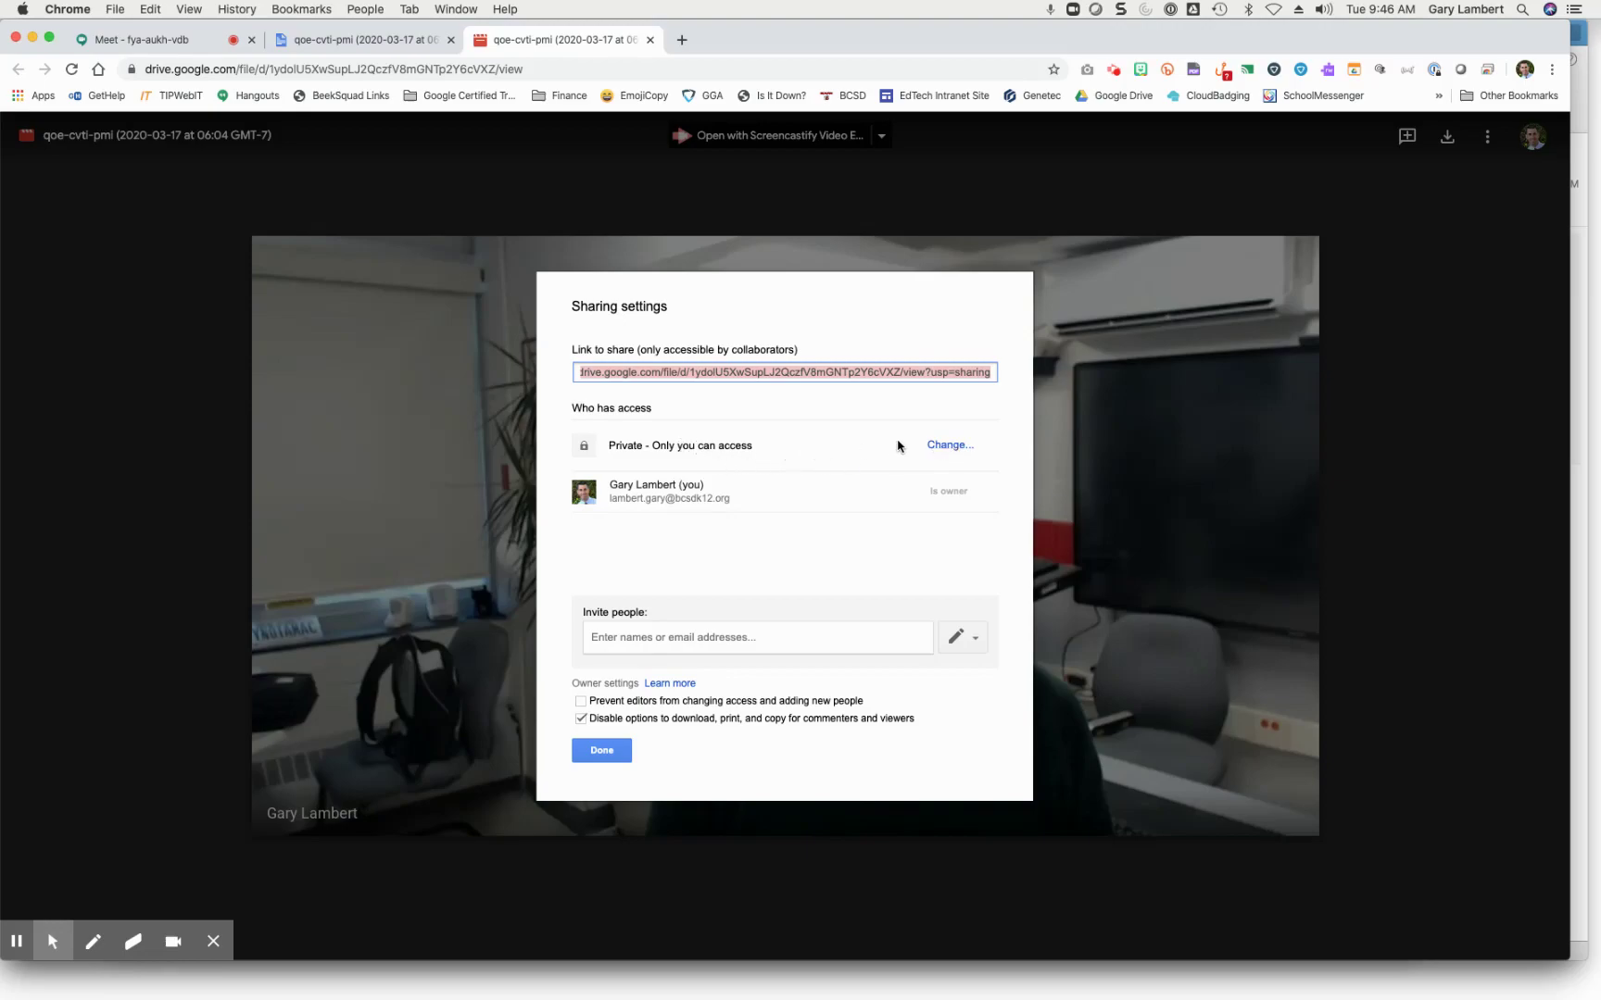
left_click(937, 447)
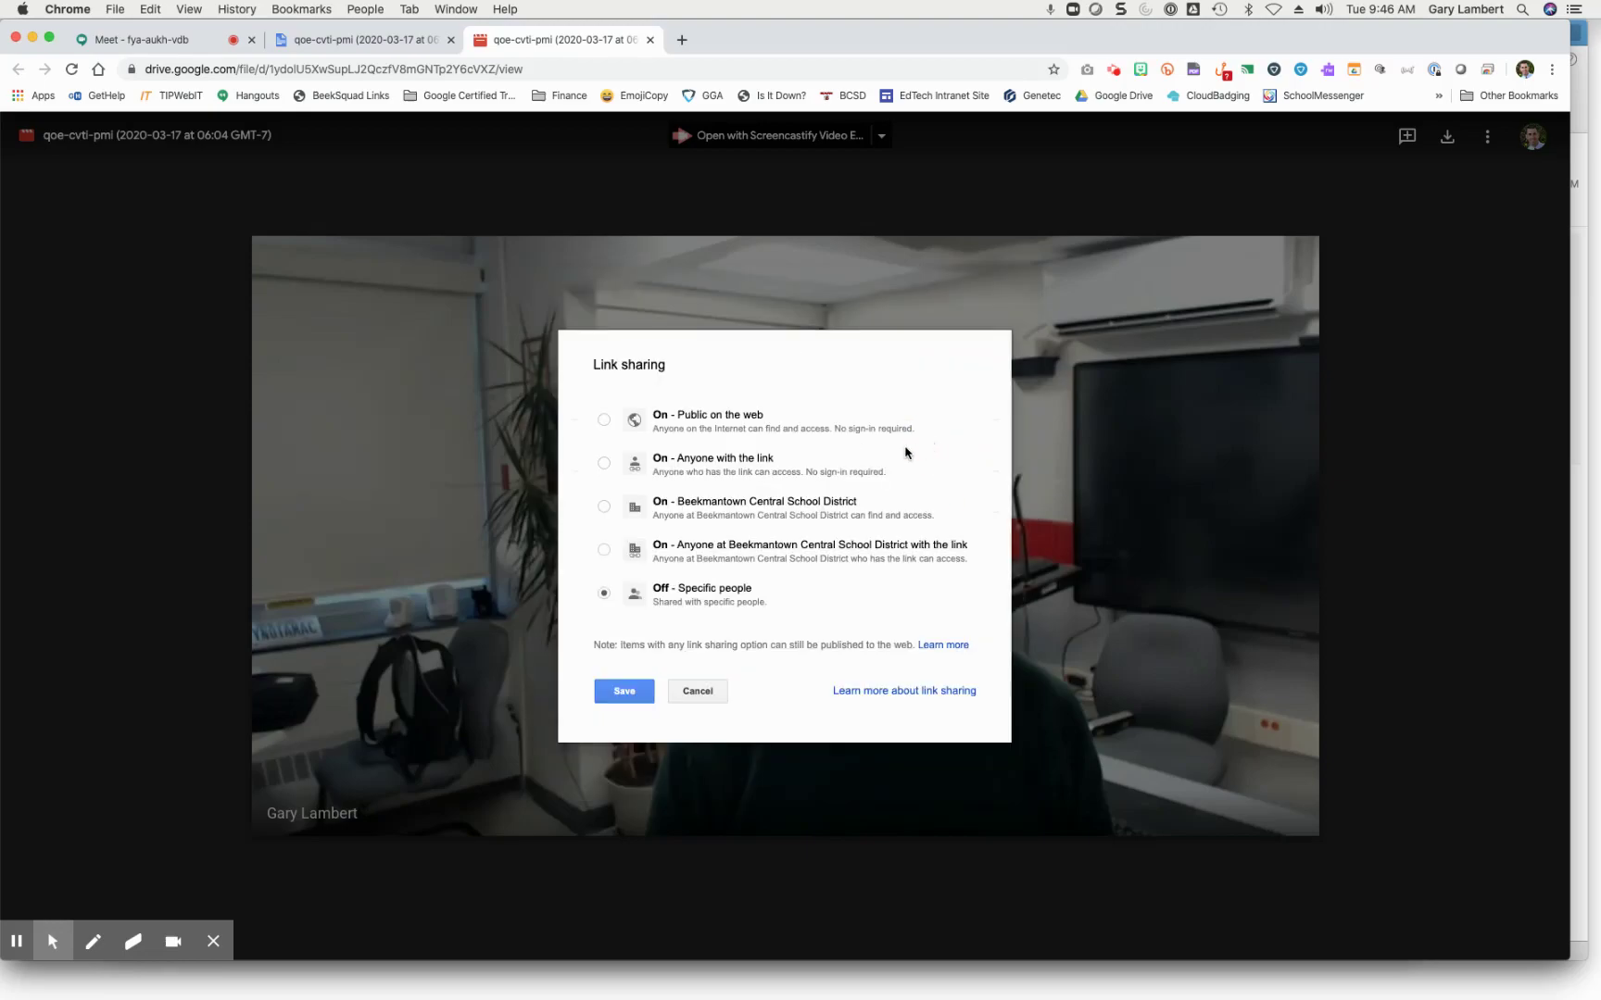
left_click(601, 467)
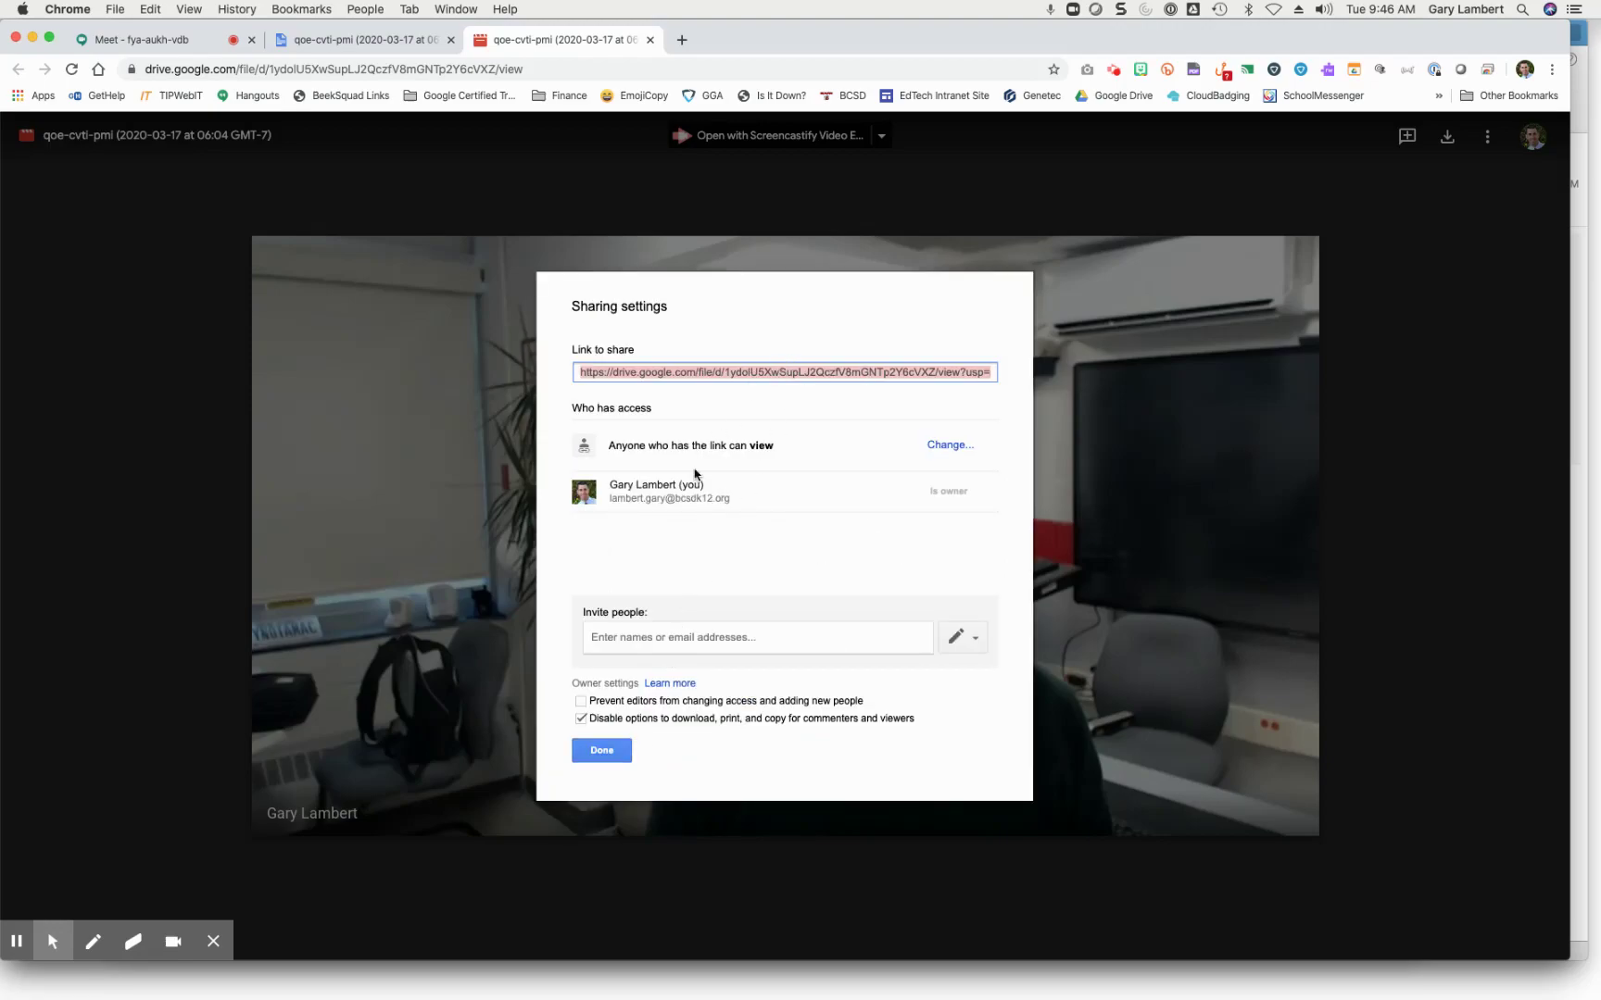
left_click(618, 751)
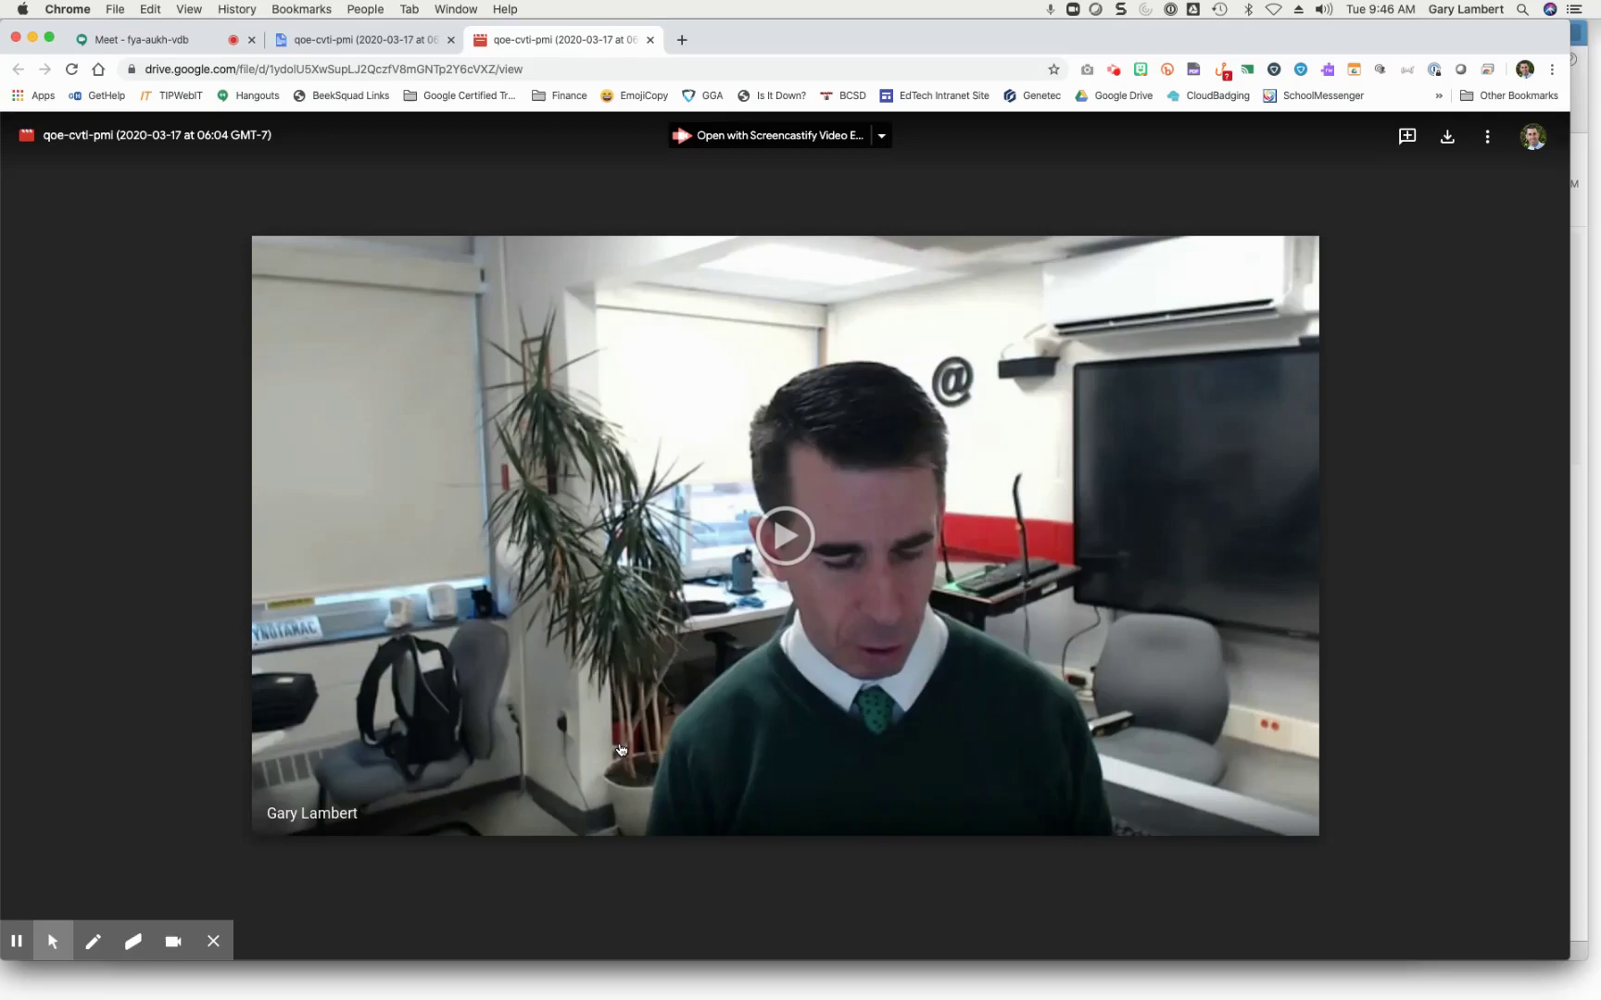
Step: Return to the 'Meet - fya-aukh-vdb' call tab showing one person in the meeting
left_click(222, 42)
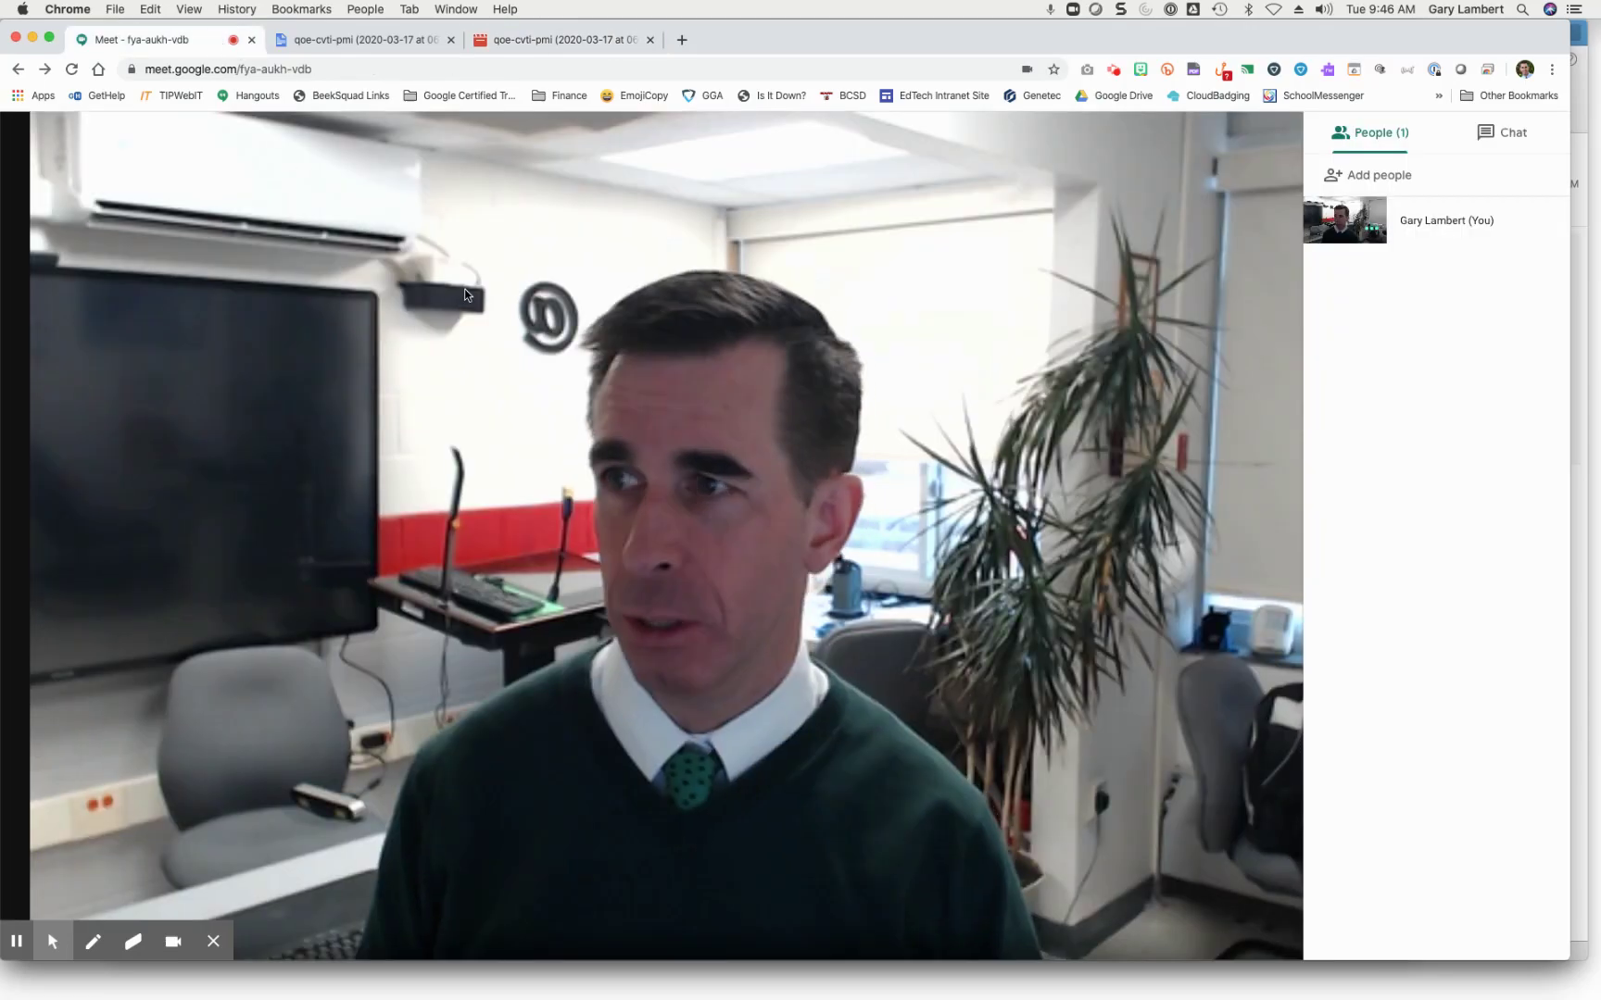